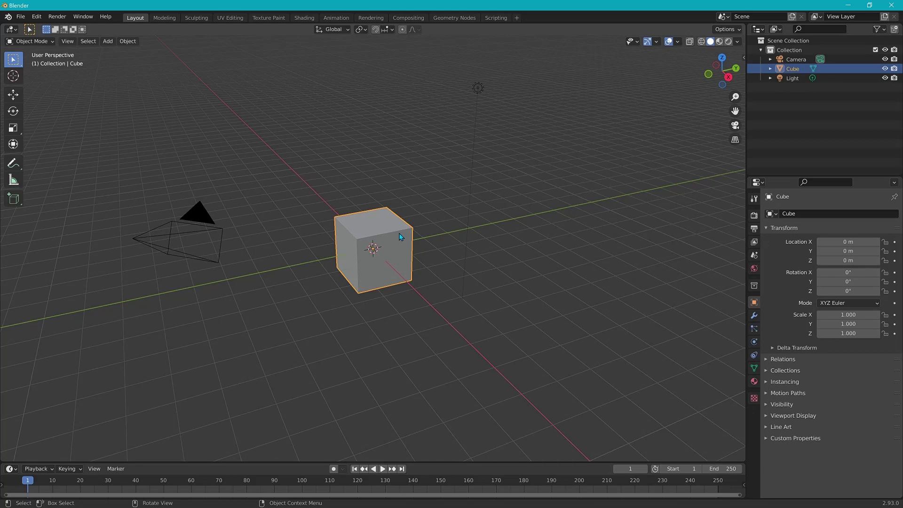
Step: Look at the Wood_Plank.jpg texture in the Photos app and switch back to Blender
key("alt+Tab")
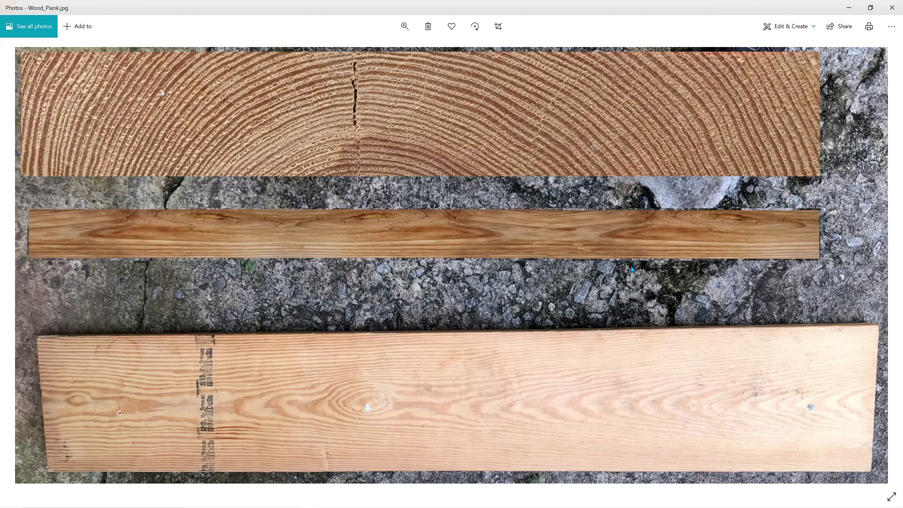
key("alt+Tab")
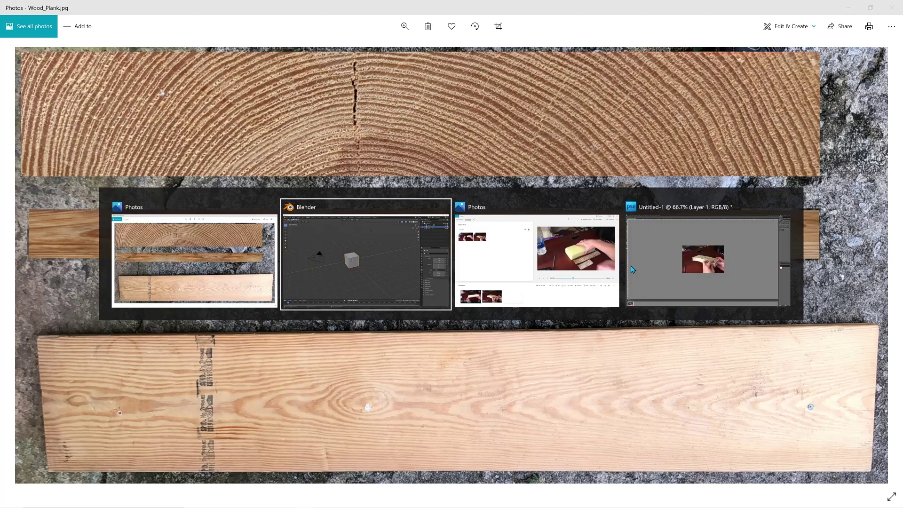
left_click(408, 228)
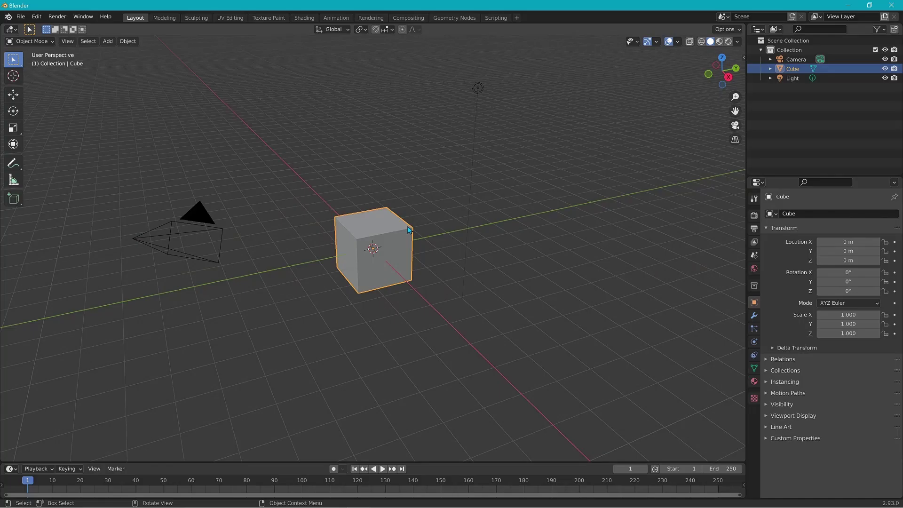
Step: Delete the light and the camera from the scene collection
left_click(802, 79)
key("Delete")
left_click(789, 61)
key("Delete")
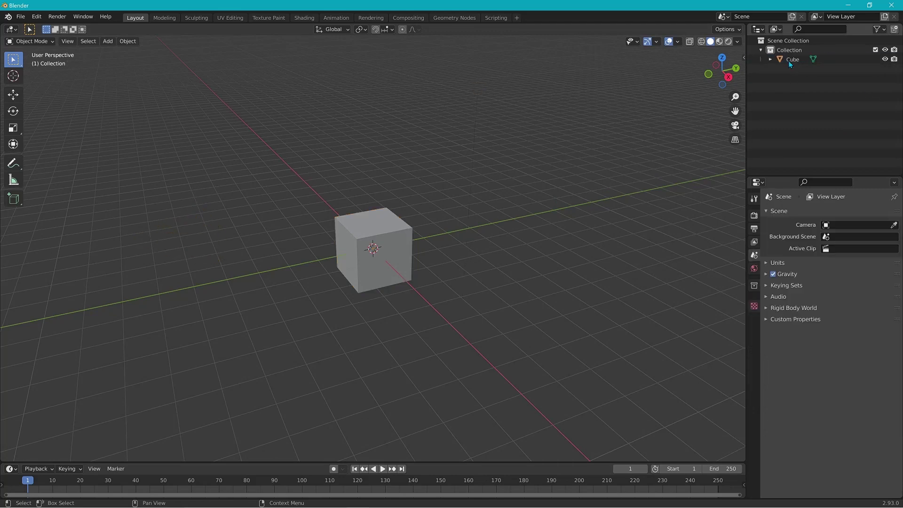
Step: Scale the default cube into a board, about 2.326 along Y, 0.114 along Z and 0.416 along X
left_click(364, 220)
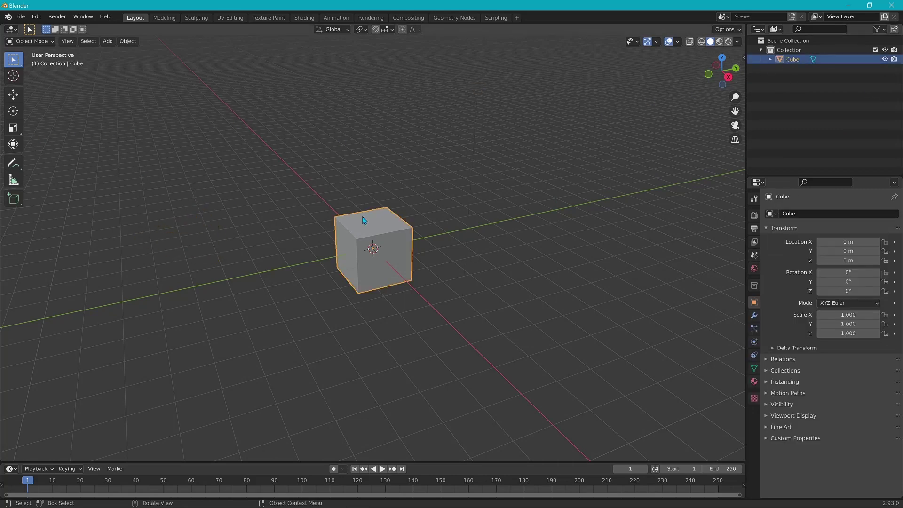
left_click(15, 134)
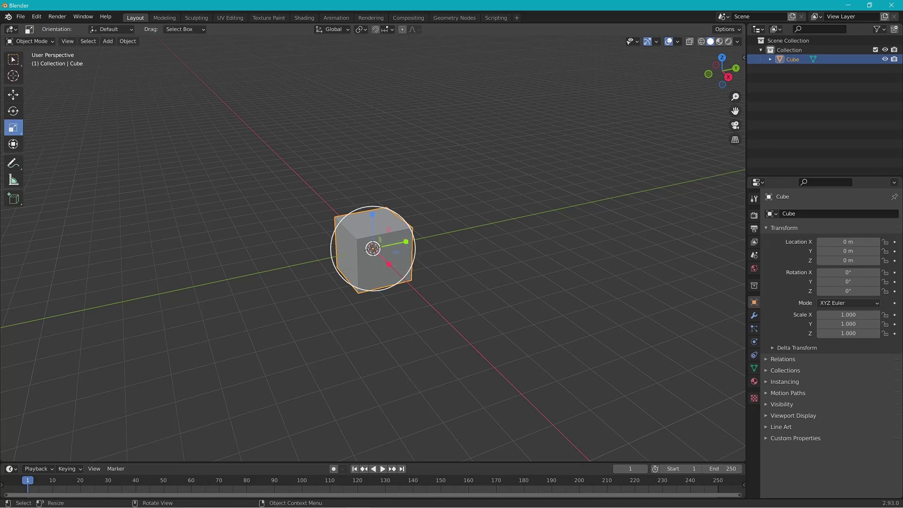
left_click_drag(405, 242, 442, 254)
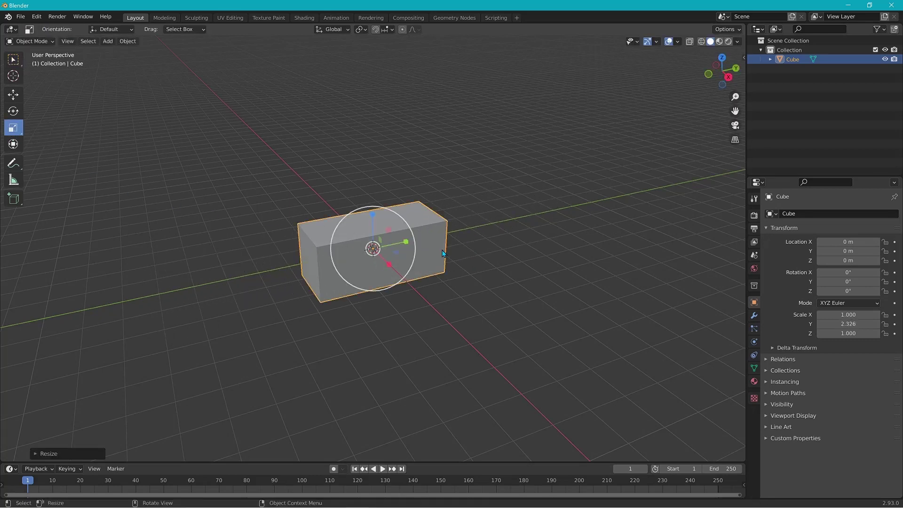
key("s")
key("z")
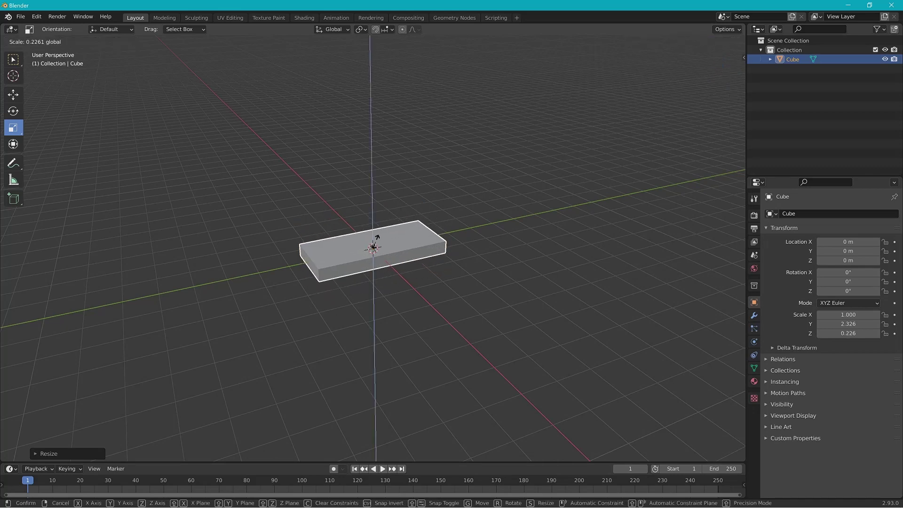
left_click(374, 243)
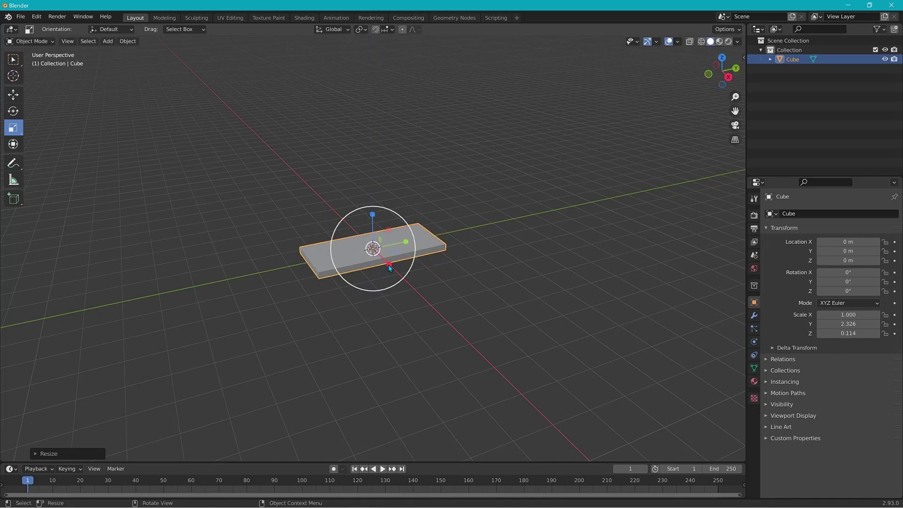
left_click_drag(388, 264, 372, 257)
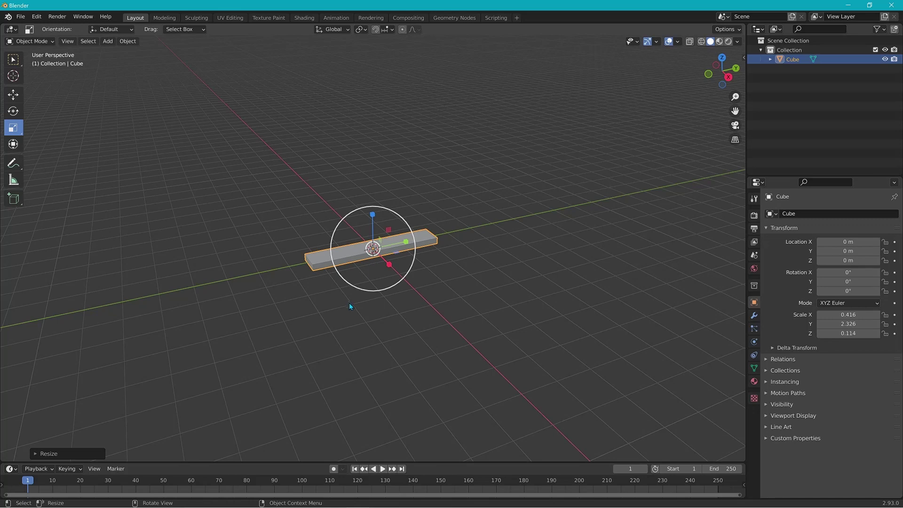
Step: Refine the board's proportions by scaling it to about 0.199 along X and 0.052 along Z, and deselect it
scroll(330, 308, "up", 6)
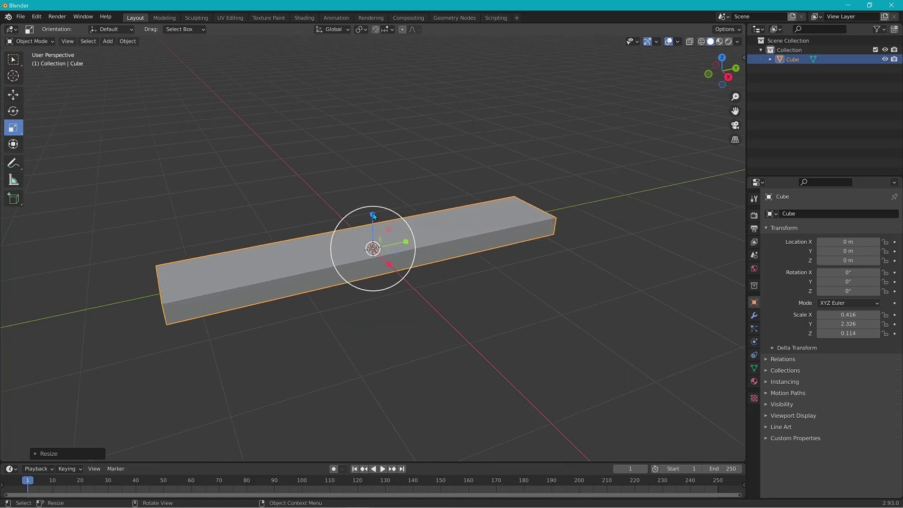
left_click_drag(372, 214, 367, 234)
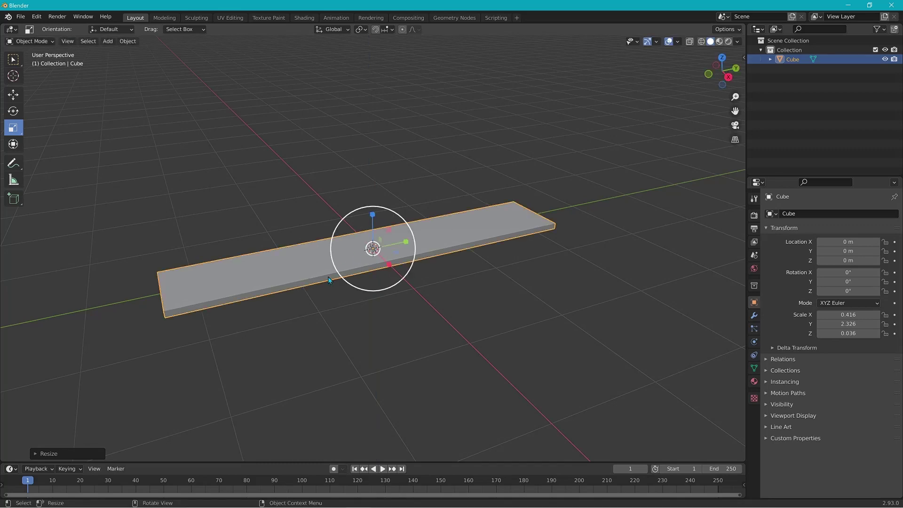
middle_click_drag(324, 280, 387, 255)
left_click_drag(408, 250, 388, 250)
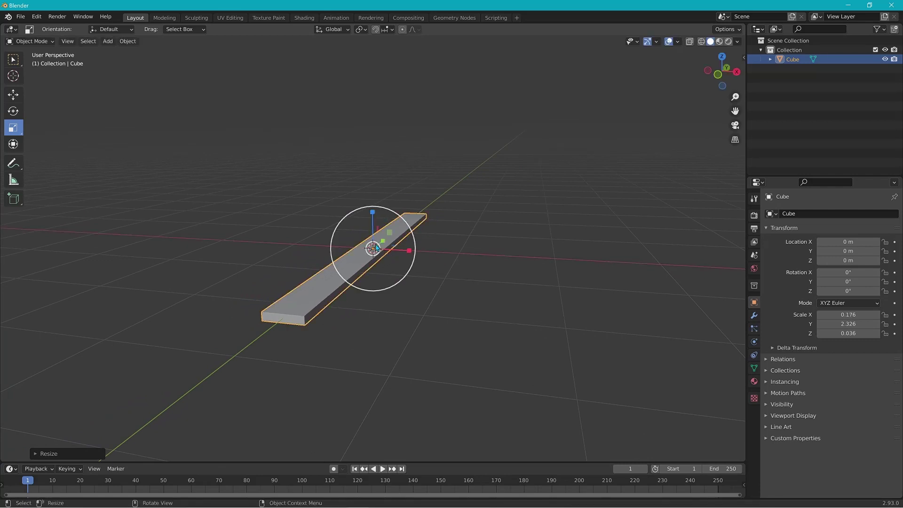
left_click_drag(372, 214, 373, 198)
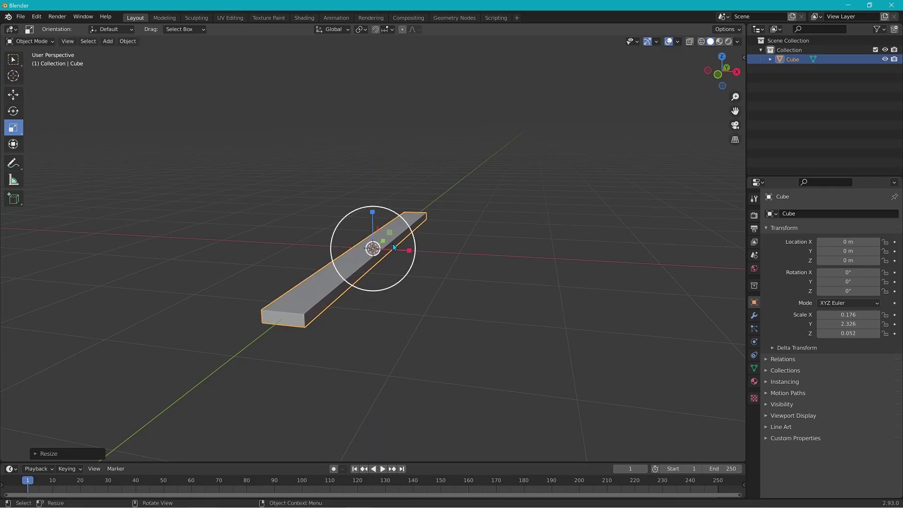
middle_click_drag(393, 243, 335, 255)
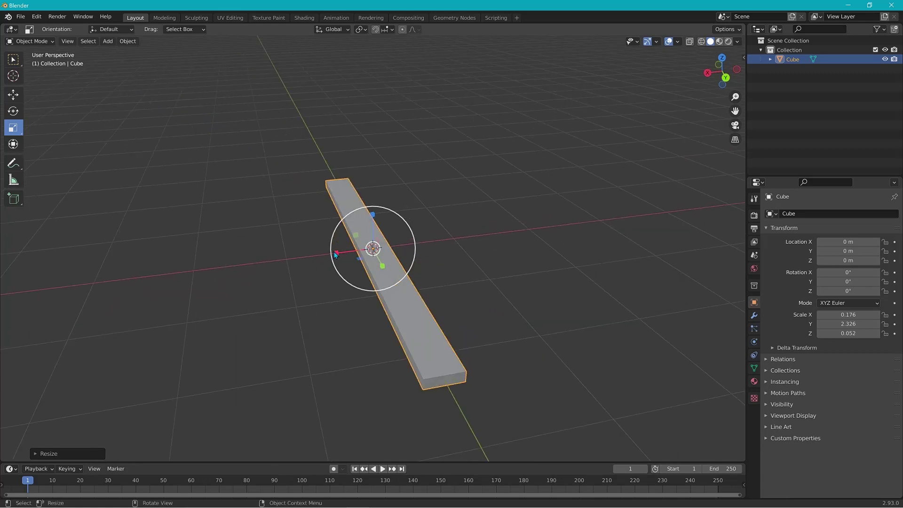
left_click_drag(335, 254, 330, 254)
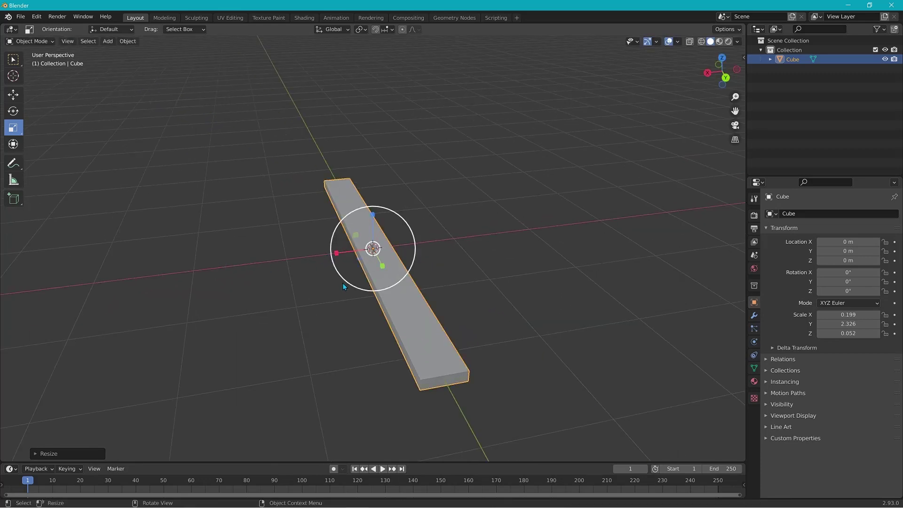
middle_click_drag(330, 254, 532, 270)
left_click(525, 275)
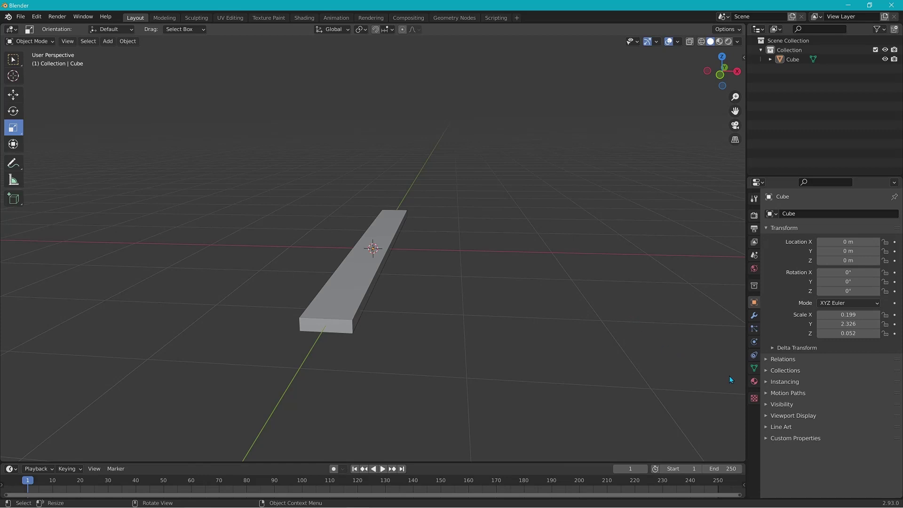
Step: Give the board material's Base Color an Image Texture using Wood_Plank.jpg from the Desktop folder
left_click(754, 382)
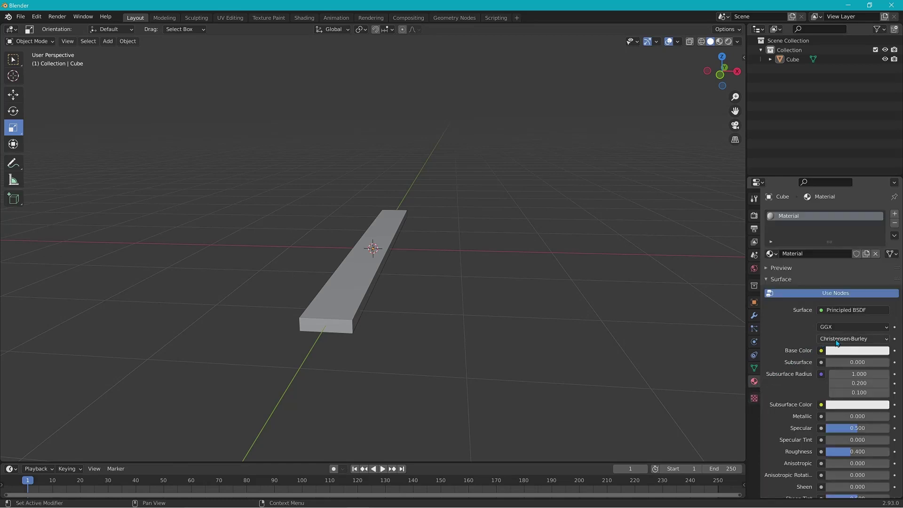
left_click(822, 351)
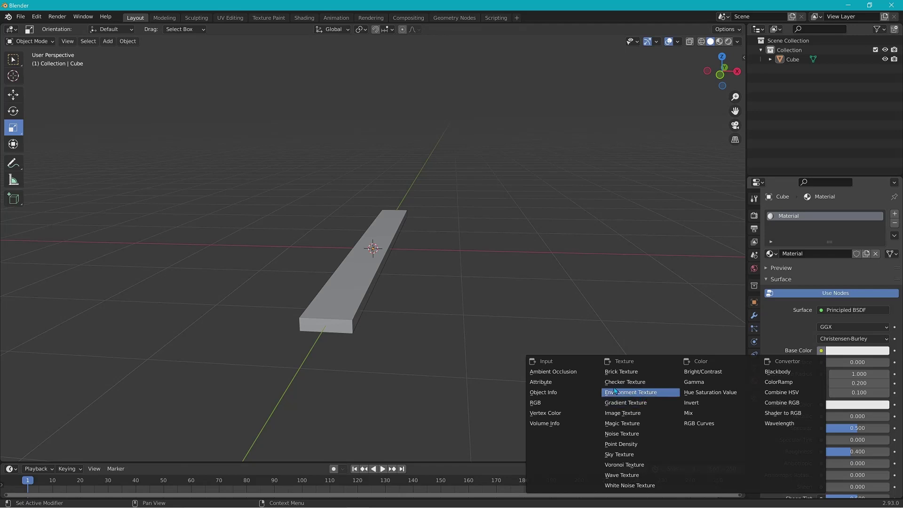
left_click(620, 413)
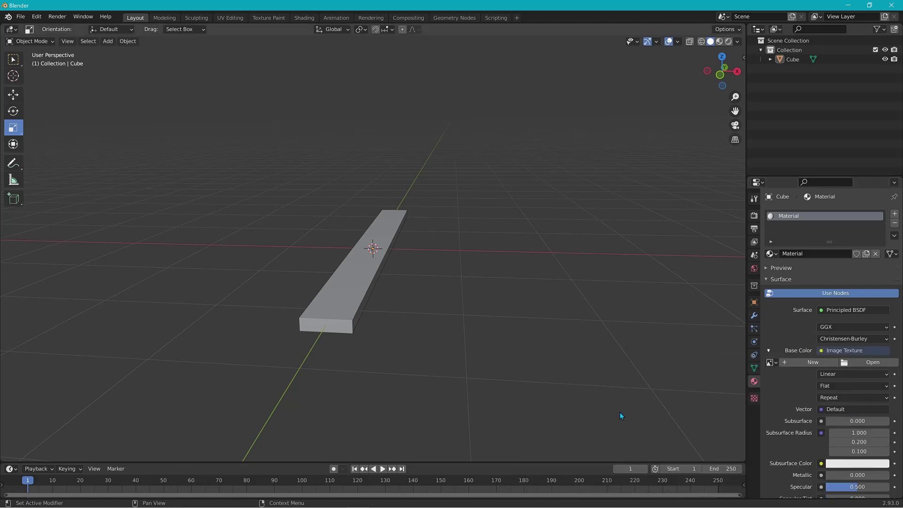
left_click(869, 362)
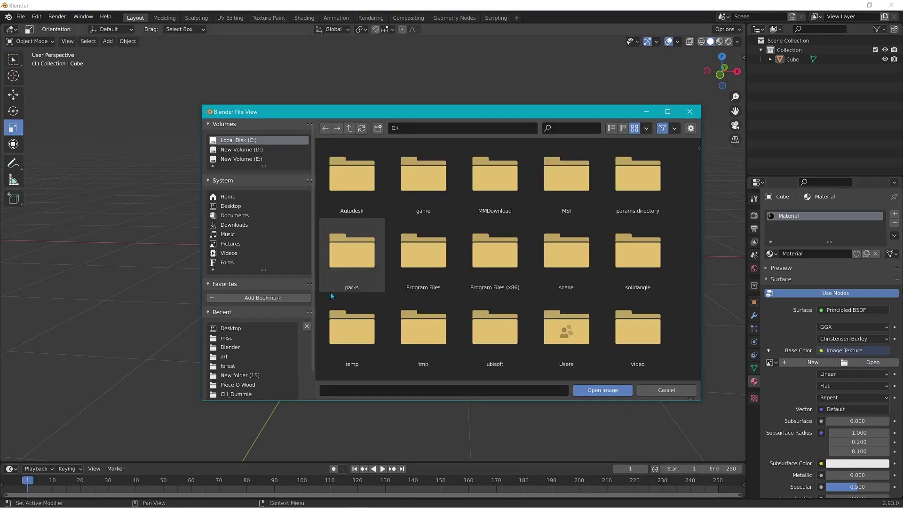
left_click(237, 329)
scroll(434, 320, "down", 6)
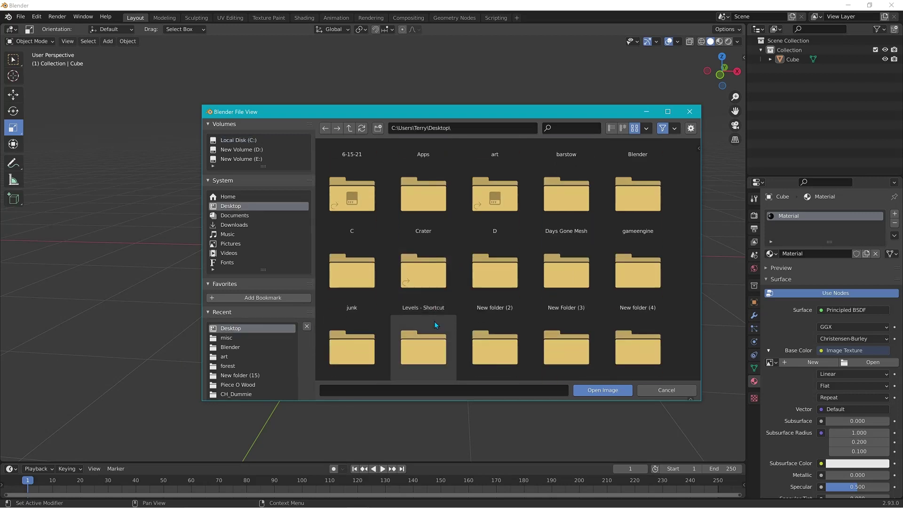
scroll(535, 351, "down", 8)
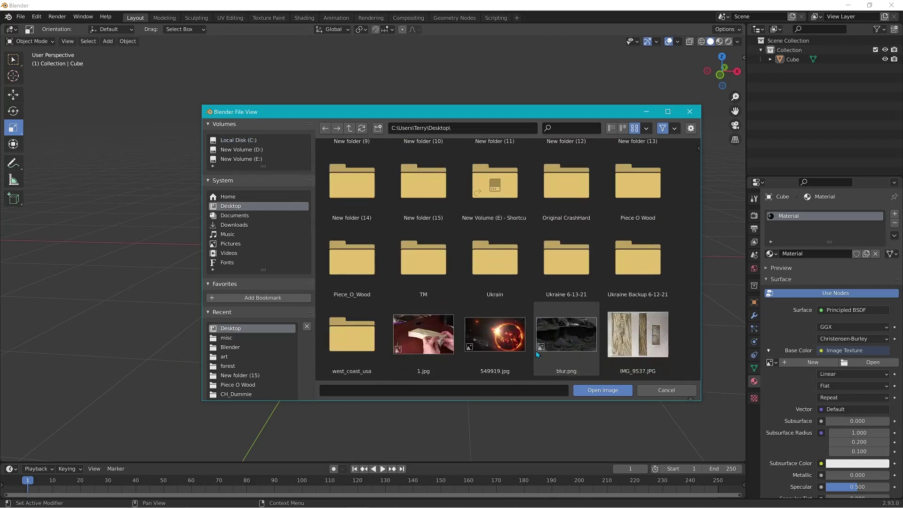
left_click(560, 351)
left_click(606, 391)
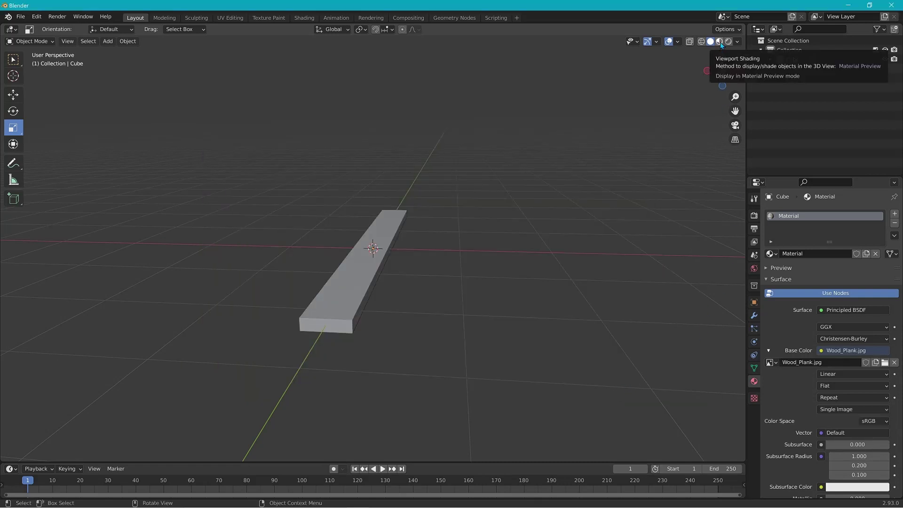
Step: Display the viewport in Material Preview shading and inspect the wood texture on the board
left_click(720, 42)
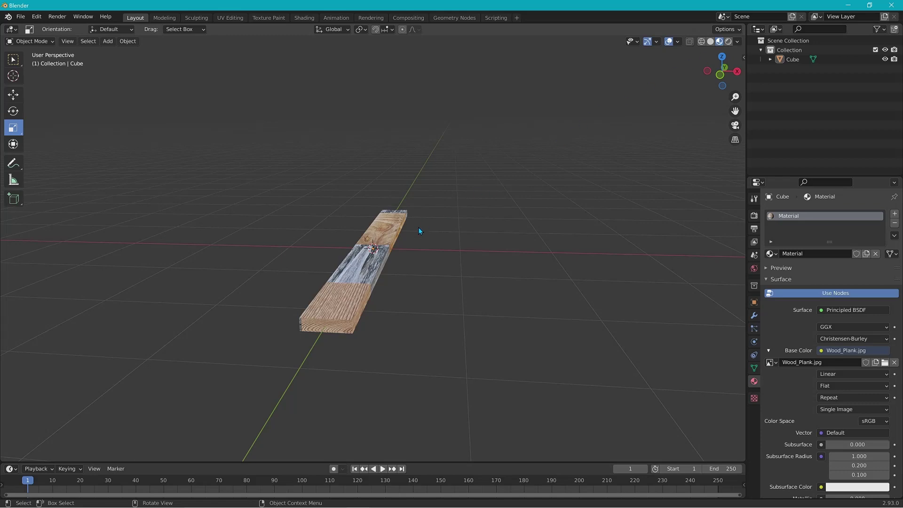
middle_click_drag(418, 228, 380, 262)
scroll(373, 264, "up", 3)
scroll(373, 263, "down", 2)
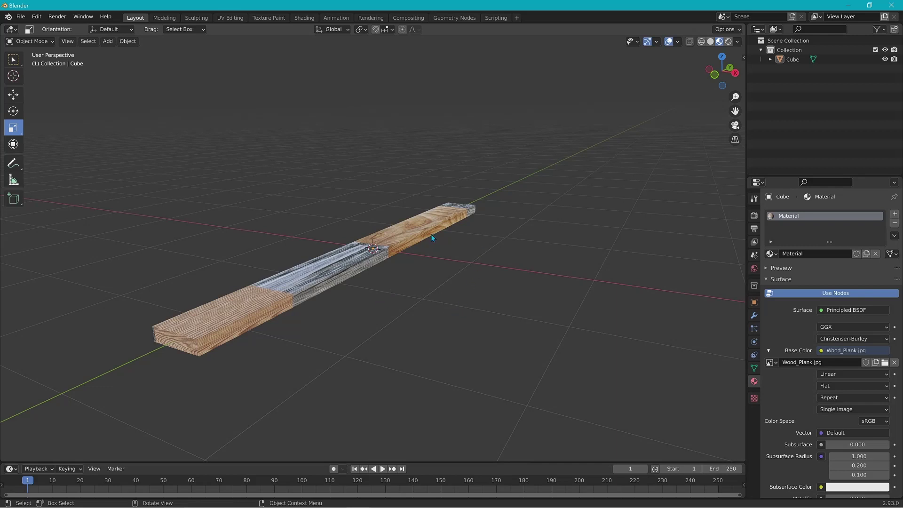
Step: Enter Edit Mode with face selection and select the board's large top face
left_click(14, 41)
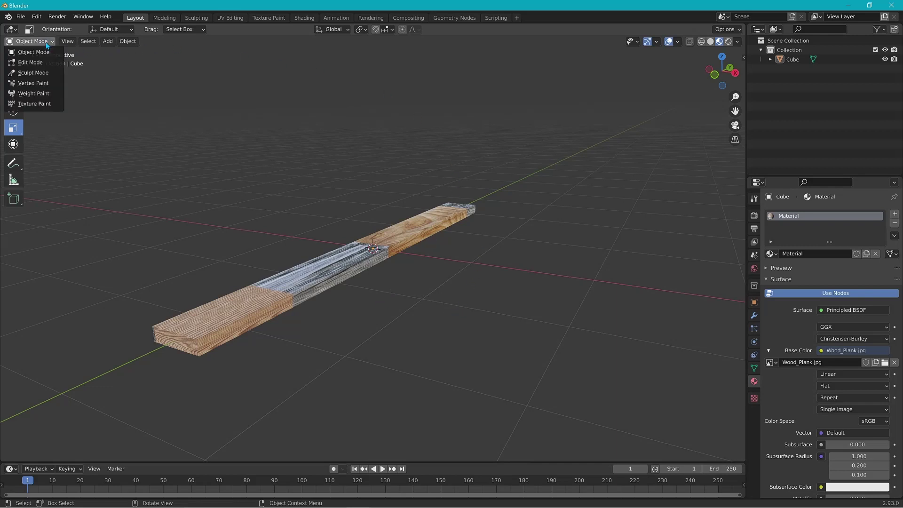
left_click(32, 62)
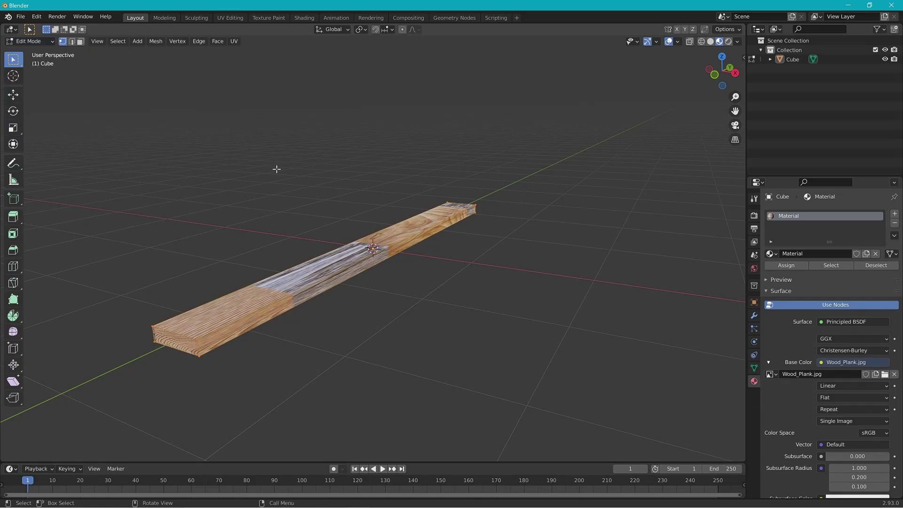
left_click(80, 42)
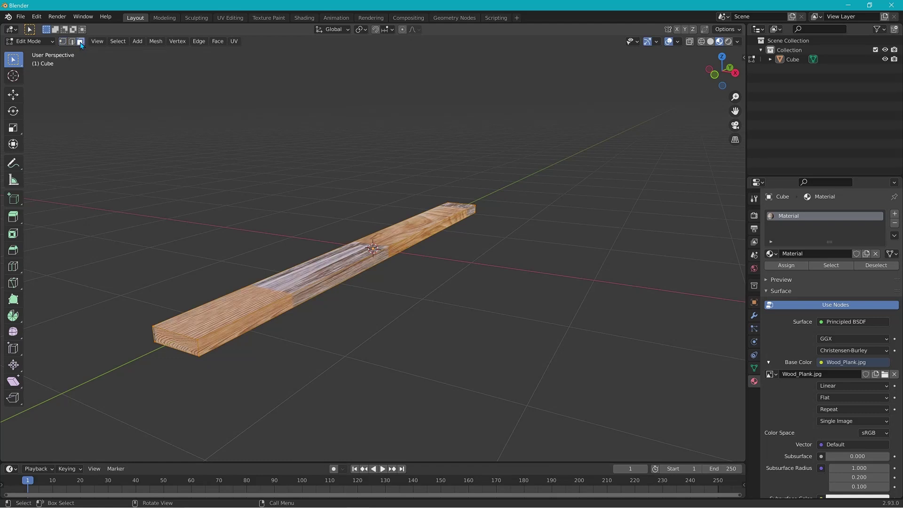
left_click(328, 272)
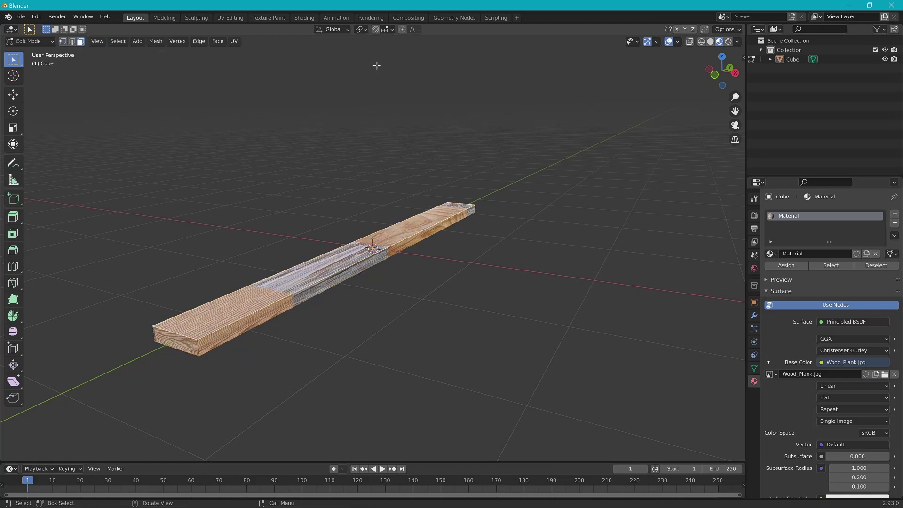
Step: Open the UV Editing workspace and show the board there in Material Preview shading
left_click(225, 16)
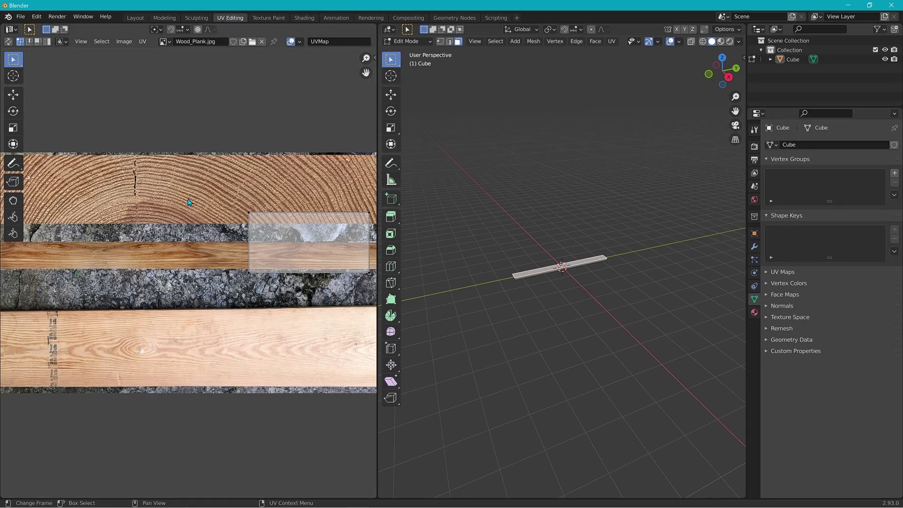
scroll(189, 202, "down", 2)
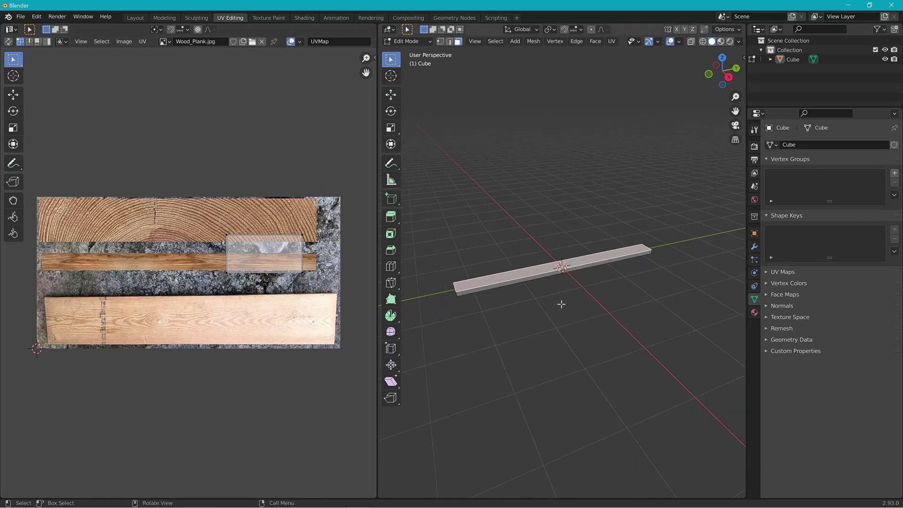
scroll(561, 305, "up", 2)
scroll(558, 304, "down", 1)
middle_click_drag(545, 304, 591, 299)
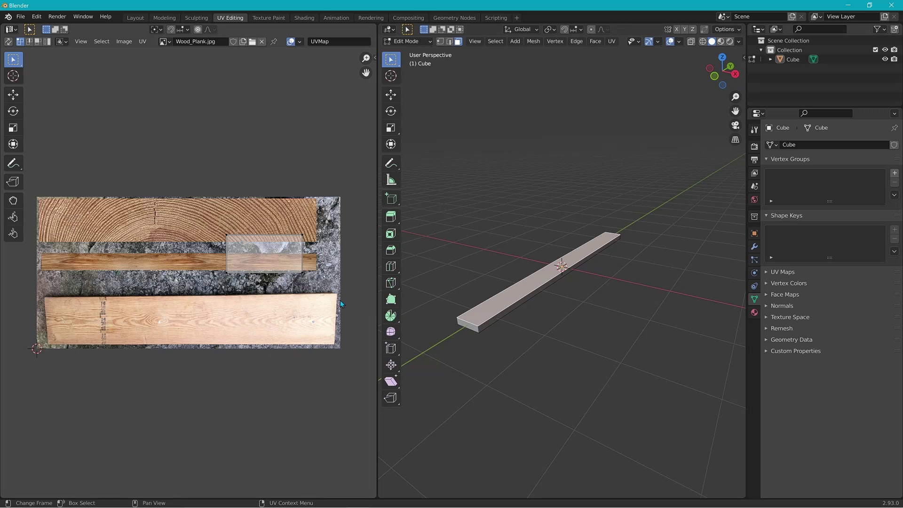
left_click(720, 42)
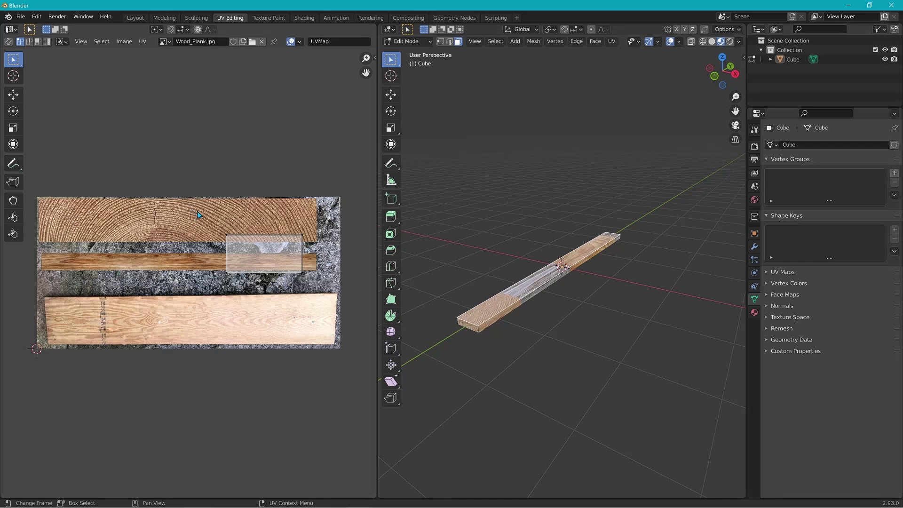
Step: Select the top face's whole UV island and move it onto the light plank in the lower part of the texture
key("b")
left_click_drag(331, 289, 332, 289)
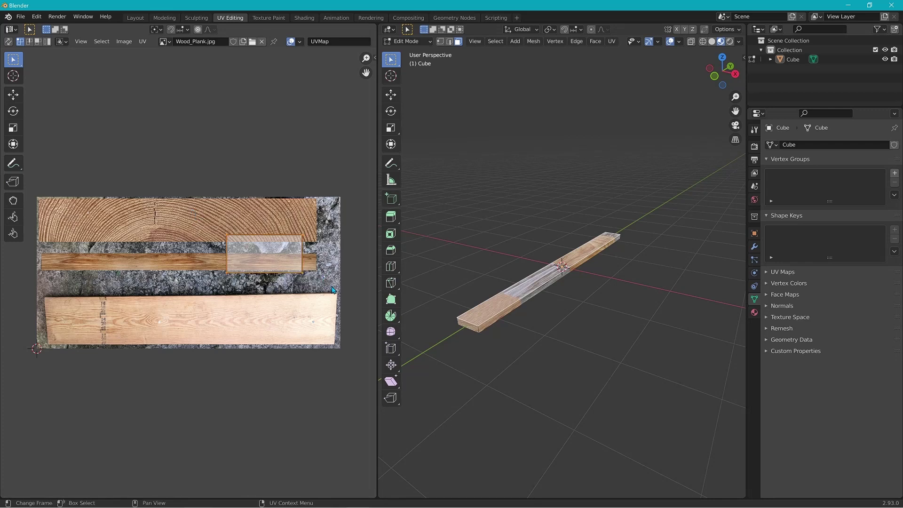
left_click(15, 95)
key("b")
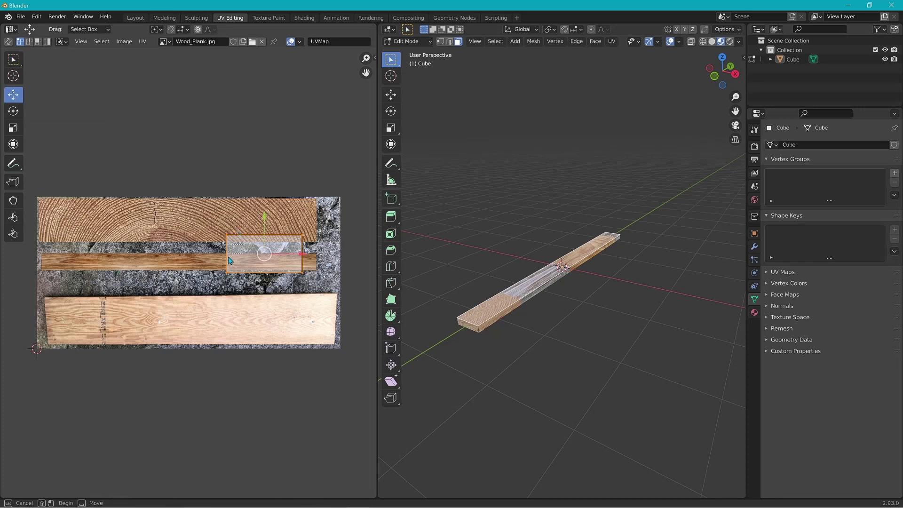
left_click_drag(221, 206, 323, 278)
left_click_drag(268, 257, 182, 323)
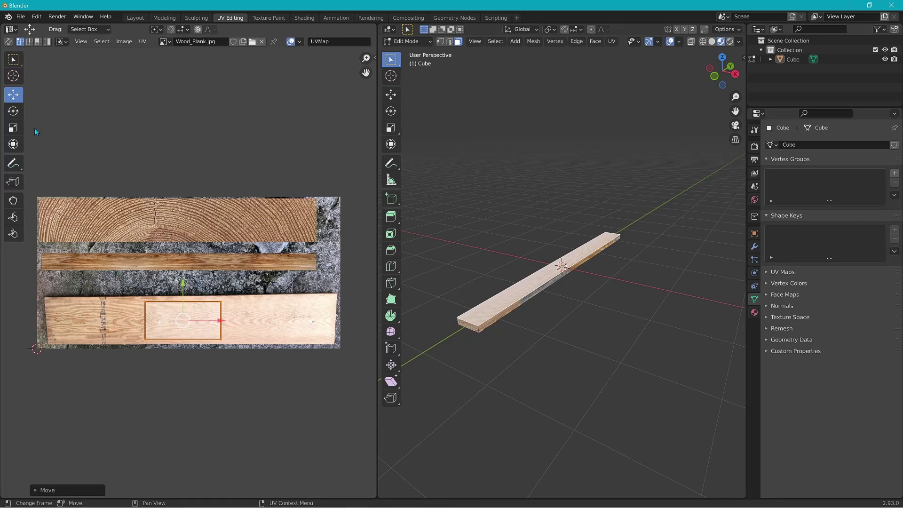
Step: Enlarge the top face's UV island, then reduce its height slightly so it fits within the light plank
left_click(18, 133)
mouse_move(211, 311)
left_mouse_down()
mouse_move(295, 329)
mouse_move(221, 323)
left_mouse_up()
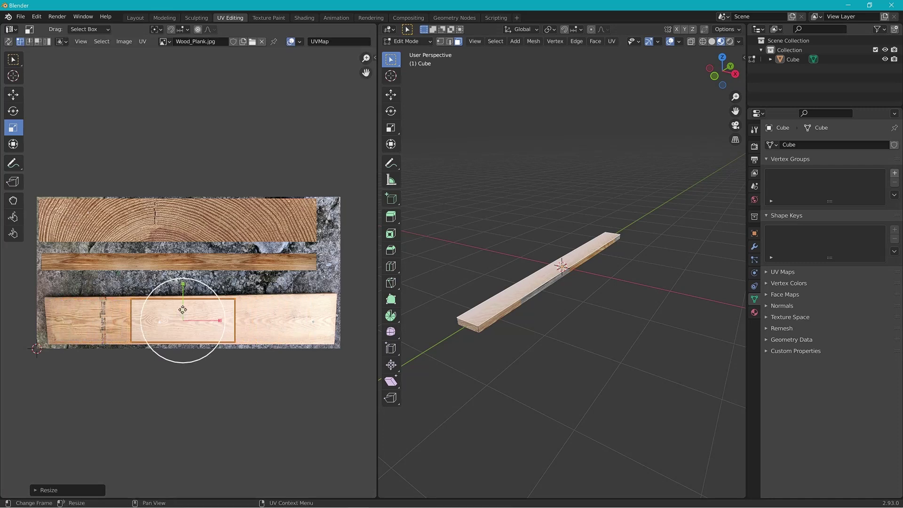
left_click_drag(184, 285, 185, 293)
Step: Move the island's right corners to the light plank's right end and its left edge to the plank's left end
left_click(211, 286)
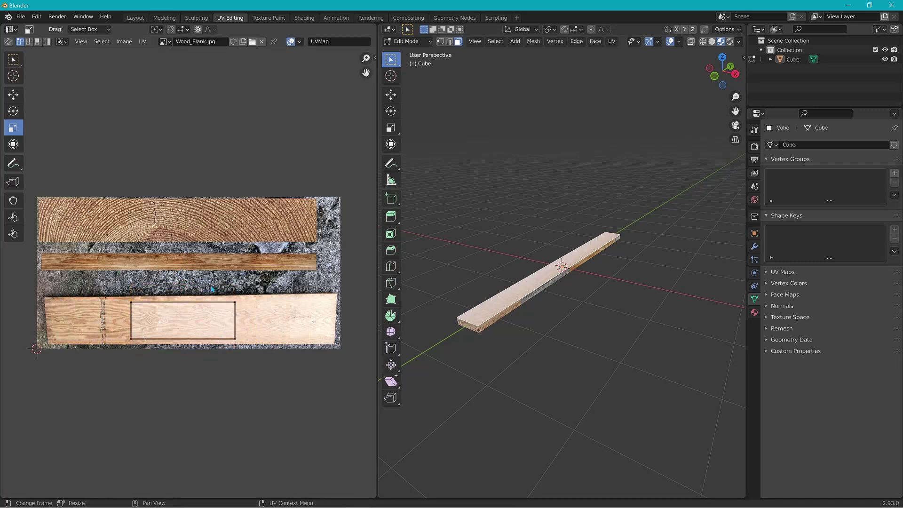
left_click(236, 303)
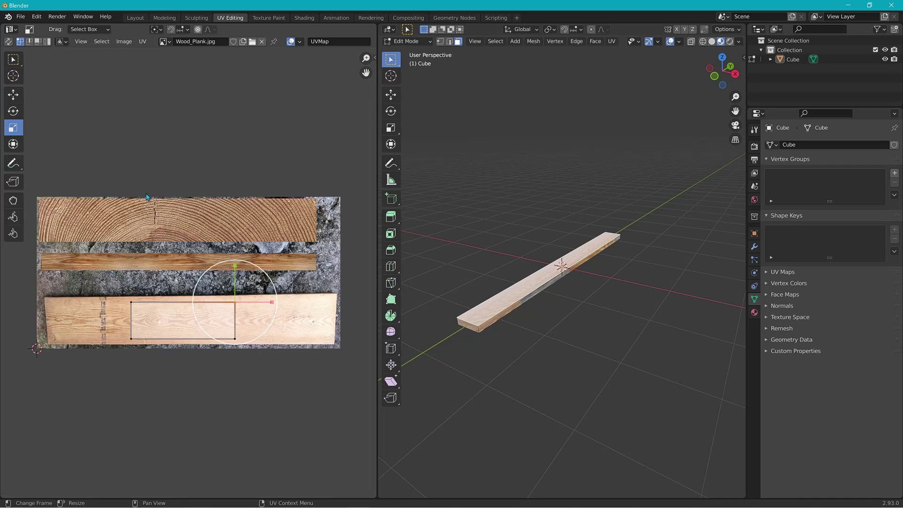
left_click(15, 95)
left_click_drag(242, 303, 343, 297)
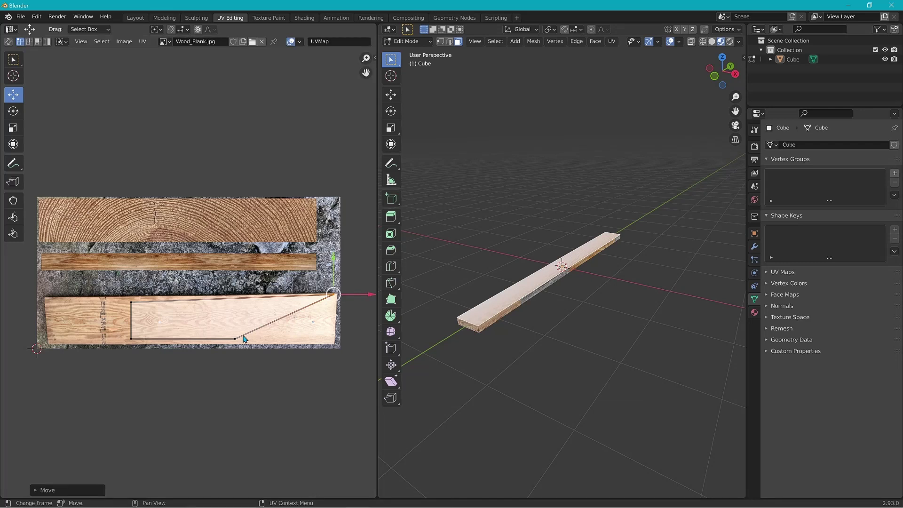
left_click_drag(237, 342, 339, 344)
left_click_drag(118, 289, 89, 324)
Step: Adjust the island's corner vertices individually to match the outline of the light plank
scroll(509, 305, "up", 3)
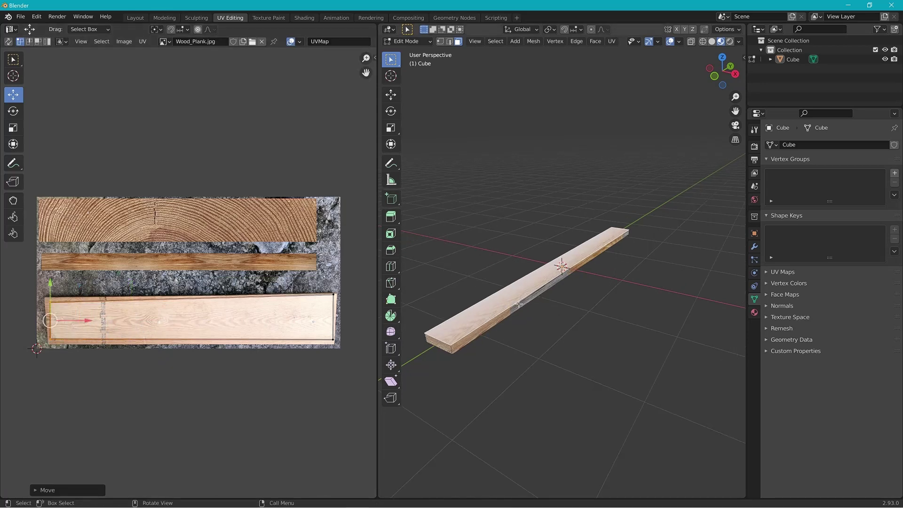
middle_click_drag(507, 304, 534, 304)
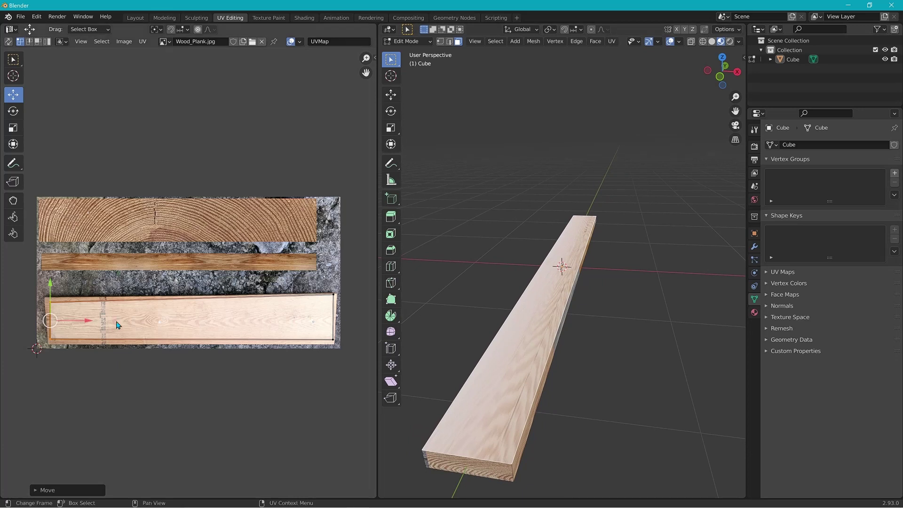
left_click(50, 301)
left_click_drag(52, 302, 48, 299)
left_click(52, 340)
left_click_drag(58, 345, 58, 348)
left_click_drag(311, 335, 345, 353)
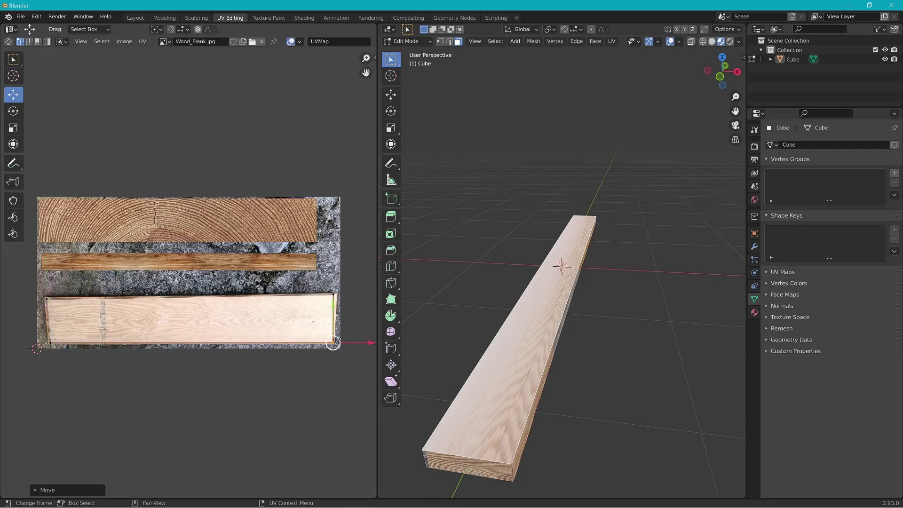
left_click(335, 297)
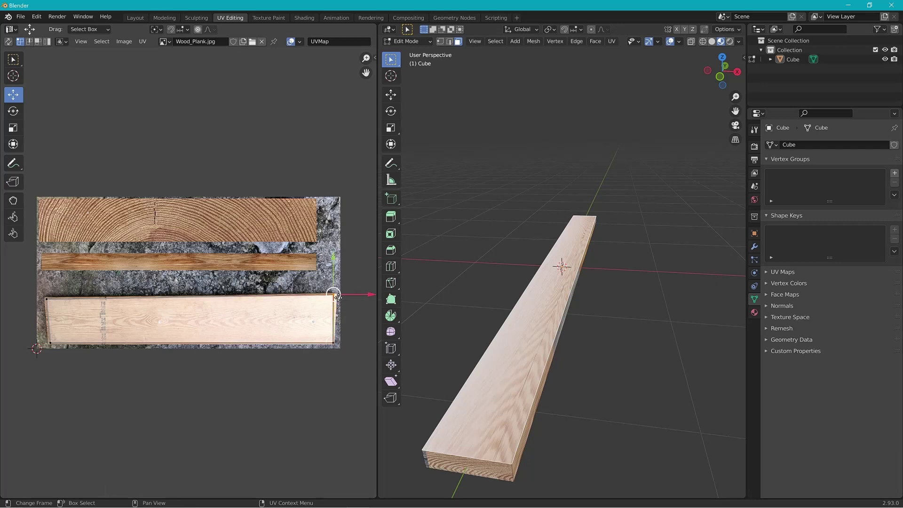
Step: Select the whole top-face UV island and rotate it a quarter turn so it stands upright across the texture
middle_click_drag(487, 319, 530, 333)
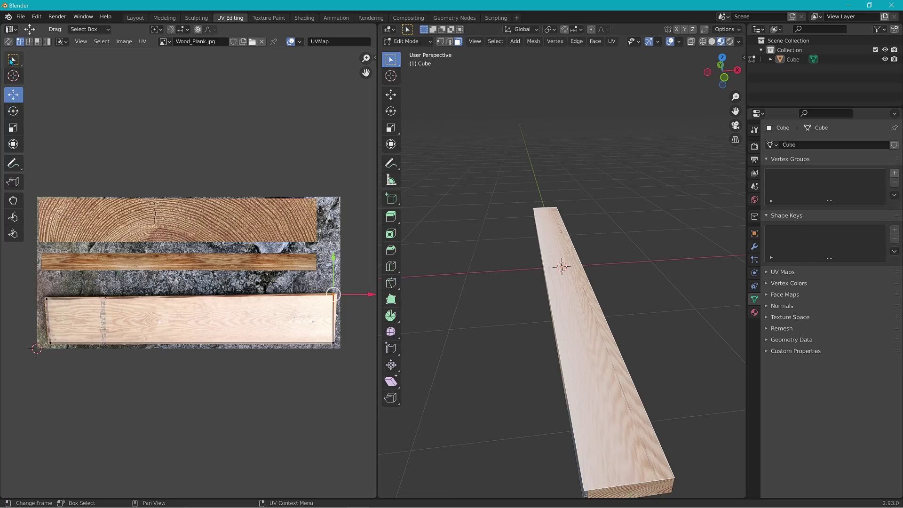
left_click(13, 59)
left_click_drag(32, 269, 360, 399)
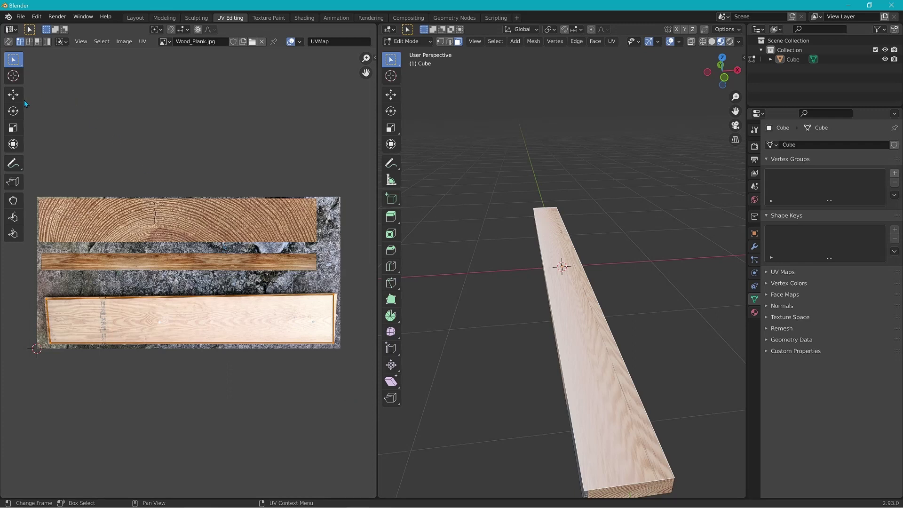
left_click(13, 111)
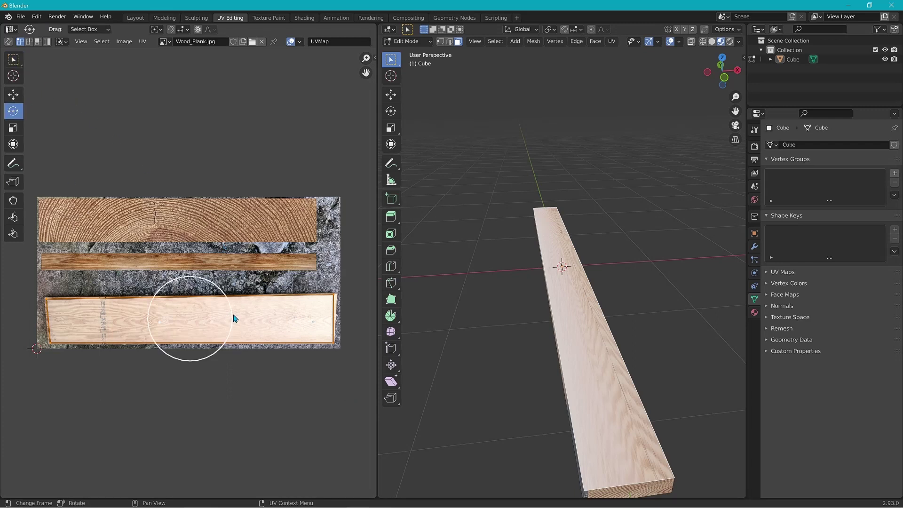
key("alt+a")
left_click_drag(26, 279, 348, 377)
left_click_drag(231, 309, 172, 254)
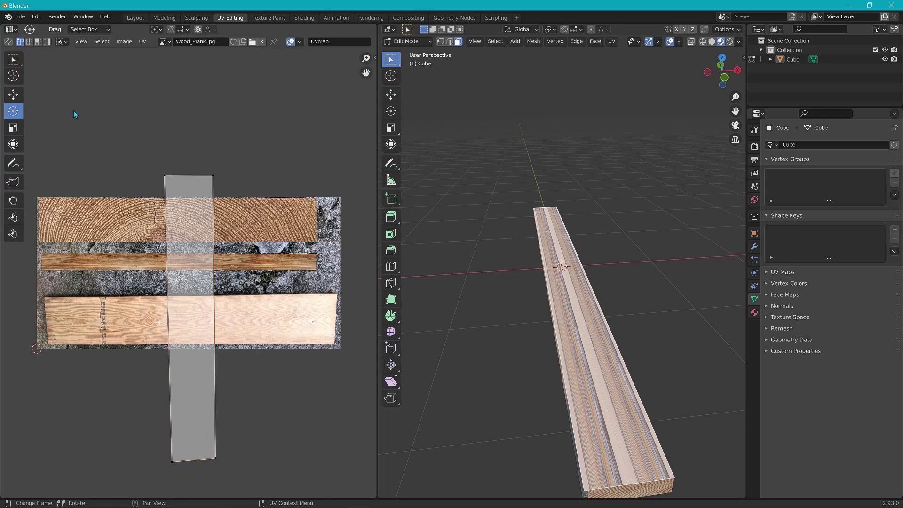
Step: Move the rotated island's upper edge down and lower edge up so both lie within the light plank's height
left_click_drag(104, 123, 233, 214)
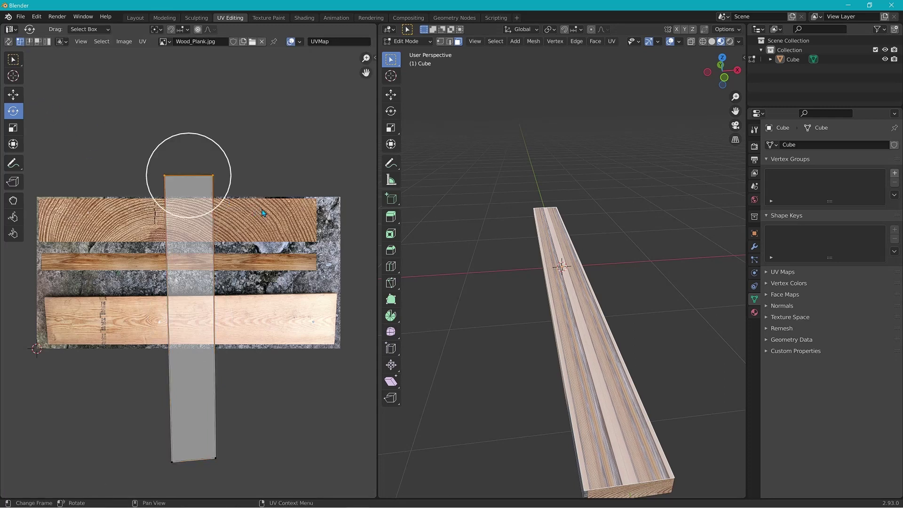
left_click(18, 97)
left_click_drag(189, 139, 189, 258)
left_click_drag(235, 477, 142, 443)
left_click_drag(196, 434, 198, 308)
Step: Stretch the island's right and left edges out towards the two ends of the light plank
left_click_drag(253, 316, 361, 316)
left_click_drag(141, 288, 204, 360)
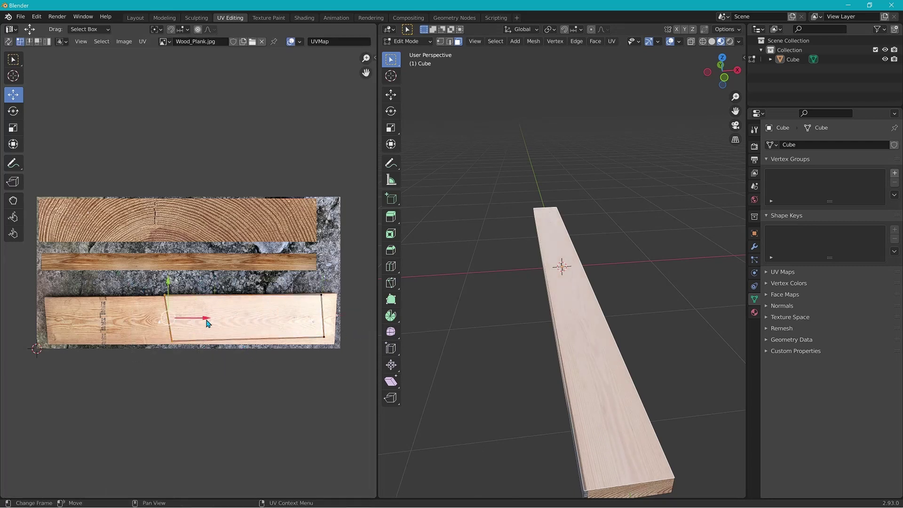
left_click_drag(207, 321, 91, 326)
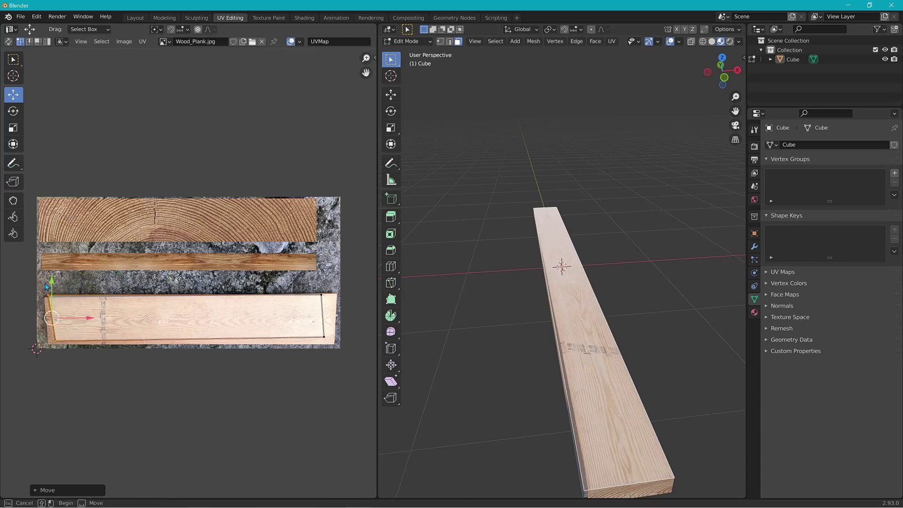
Step: Align the island's two left corners with the left corners of the light plank
left_click(48, 294)
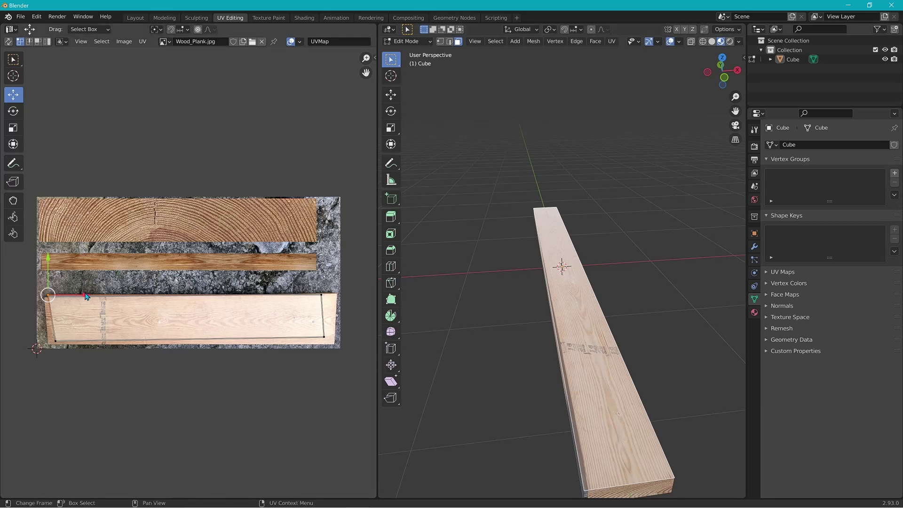
left_click_drag(50, 260, 50, 264)
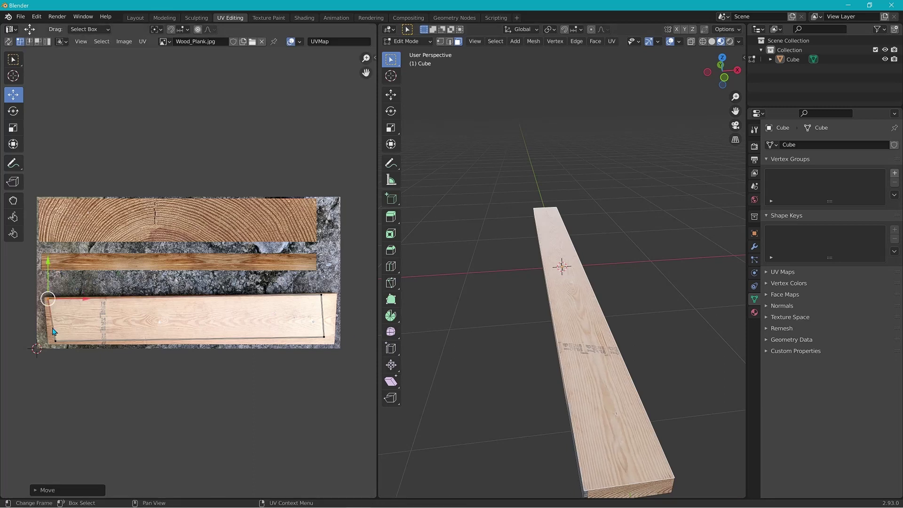
left_click_drag(44, 329, 62, 345)
key("g")
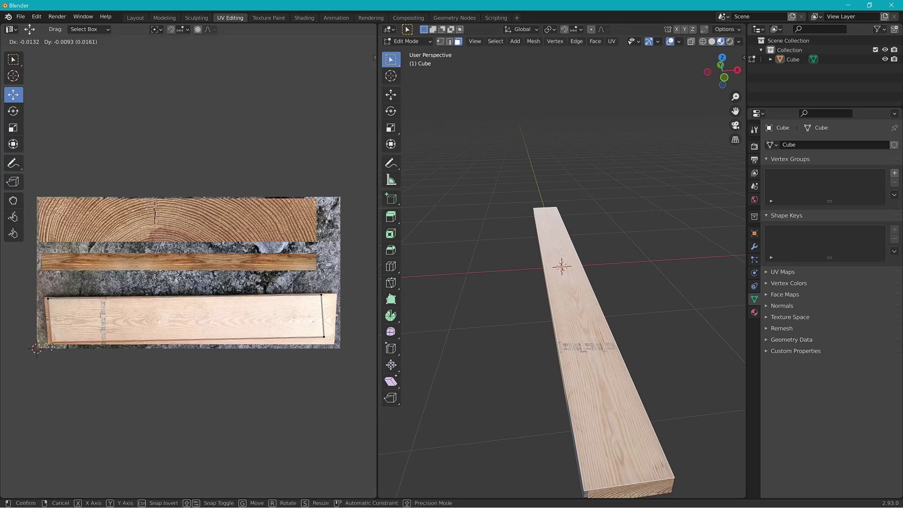
left_click(51, 347)
Step: Move the island's two right corners onto the right corners of the light plank
left_click_drag(310, 325, 330, 354)
key("g")
left_click(340, 347)
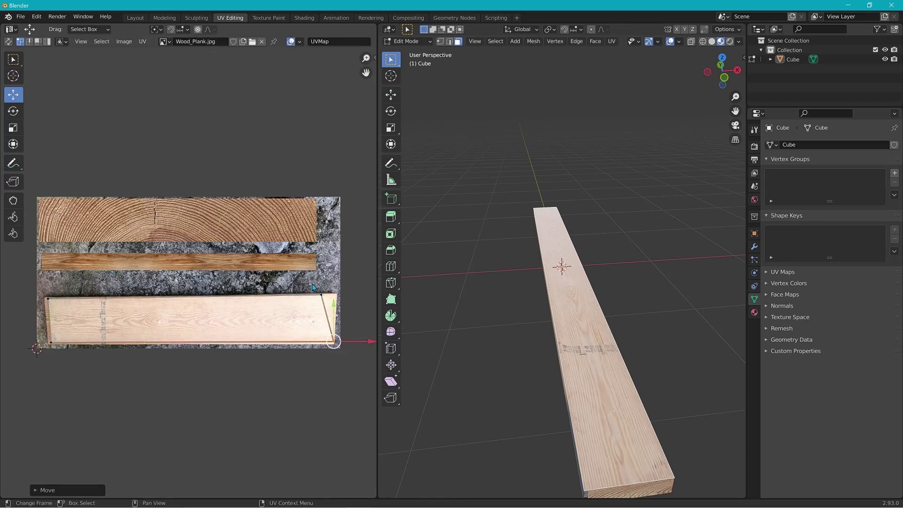
left_click_drag(313, 285, 331, 300)
key("g")
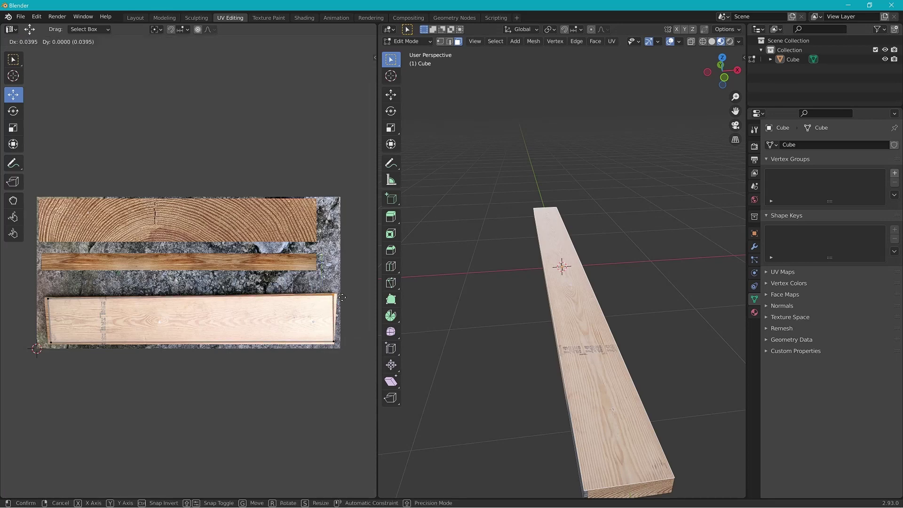
left_click(335, 296)
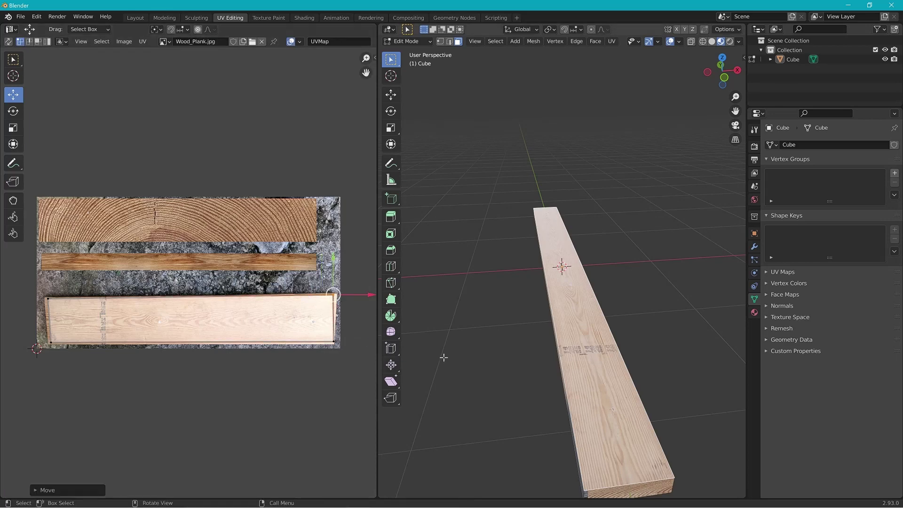
Step: Select the board's near end face and view it head-on
middle_click_drag(668, 405, 543, 324)
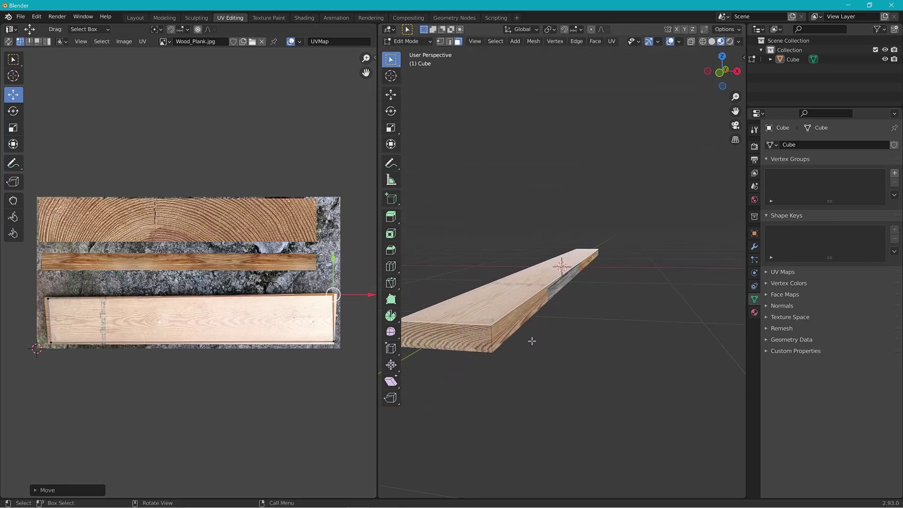
left_click(451, 342)
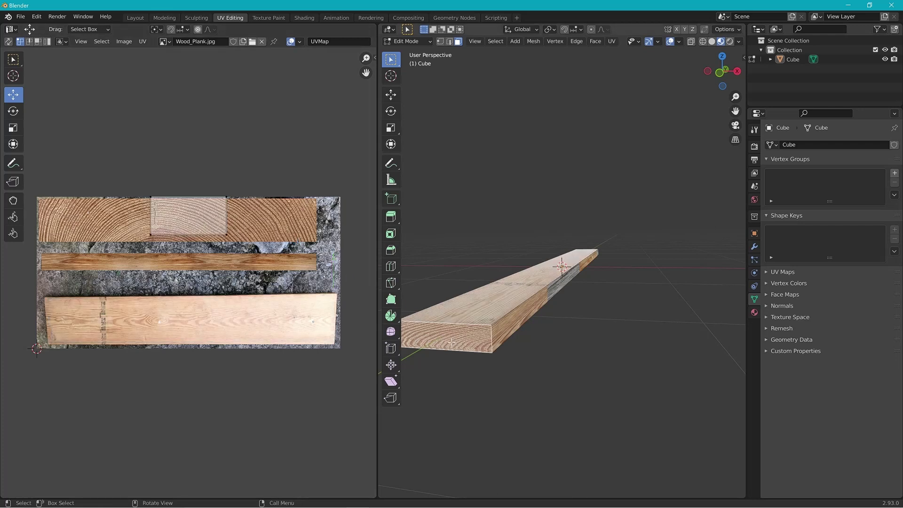
middle_click_drag(438, 366, 454, 366)
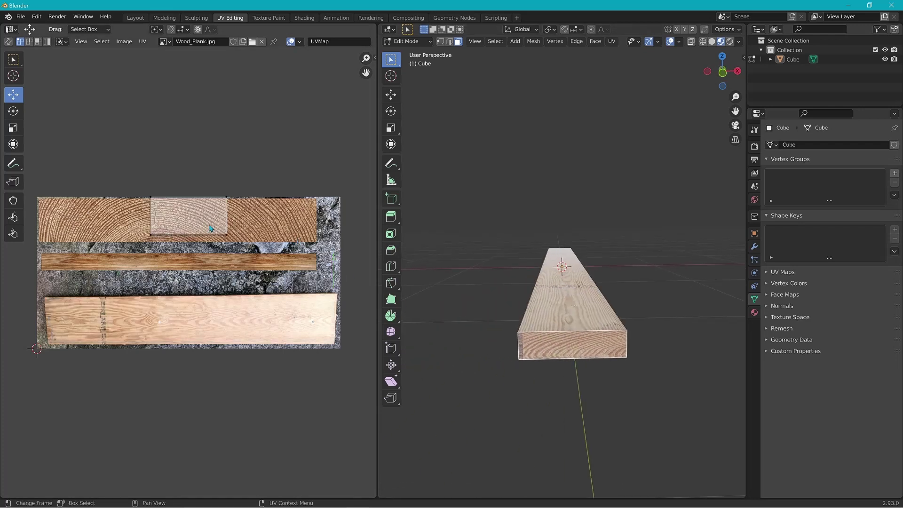
Step: Stretch the end face's UV island along the end-grain strip to both of its ends, lowering its edges to fit the strip's height
left_click_drag(136, 181, 267, 248)
left_click(229, 182)
left_click_drag(221, 182, 244, 251)
left_click_drag(262, 216, 349, 216)
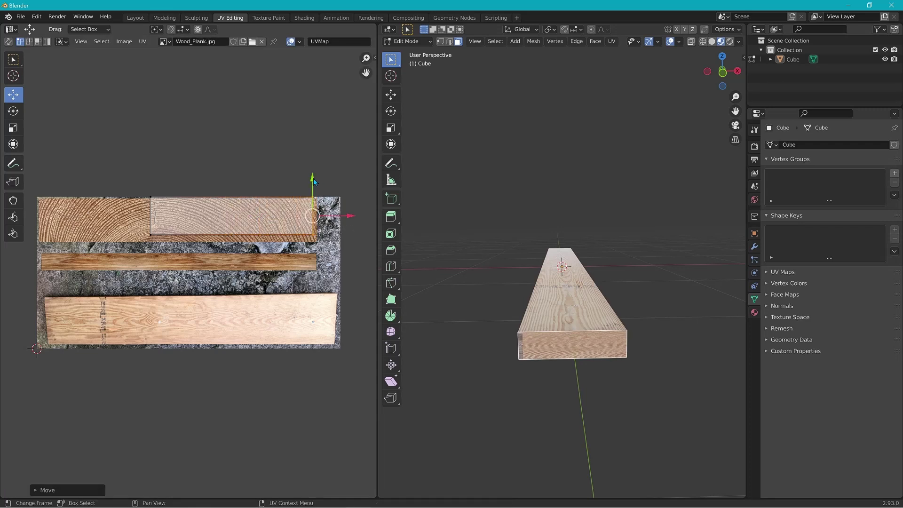
left_click_drag(312, 179, 313, 183)
left_click_drag(123, 180, 84, 245)
left_click_drag(49, 182, 47, 185)
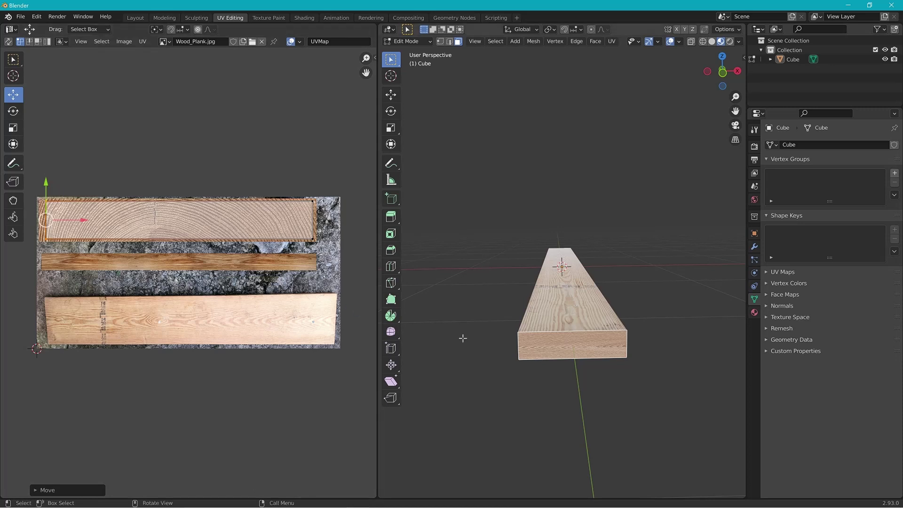
Step: Select the end face's whole UV island and rotate it a quarter turn
middle_click_drag(463, 338, 468, 337)
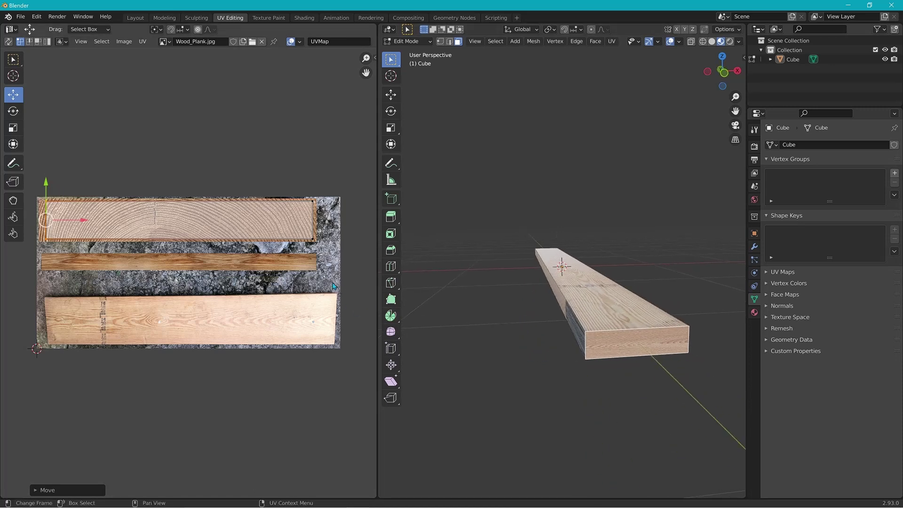
left_click(280, 216)
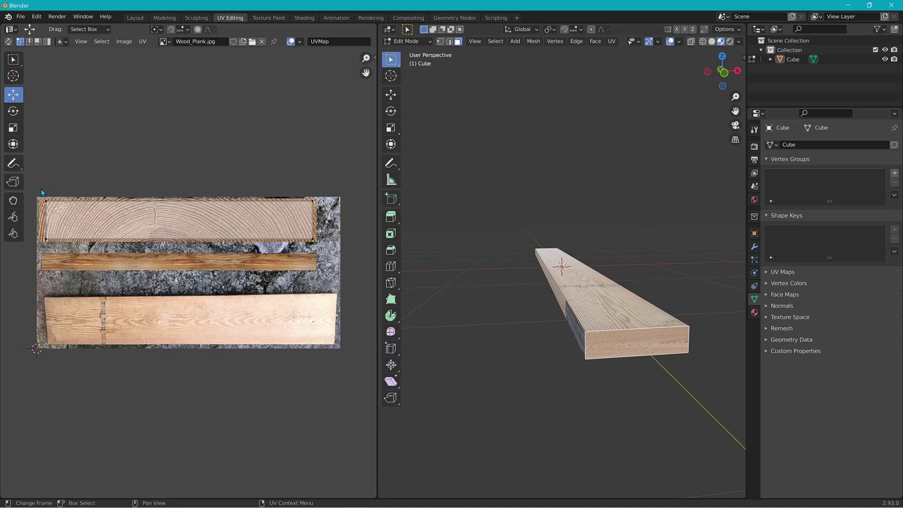
left_click_drag(41, 188, 340, 253)
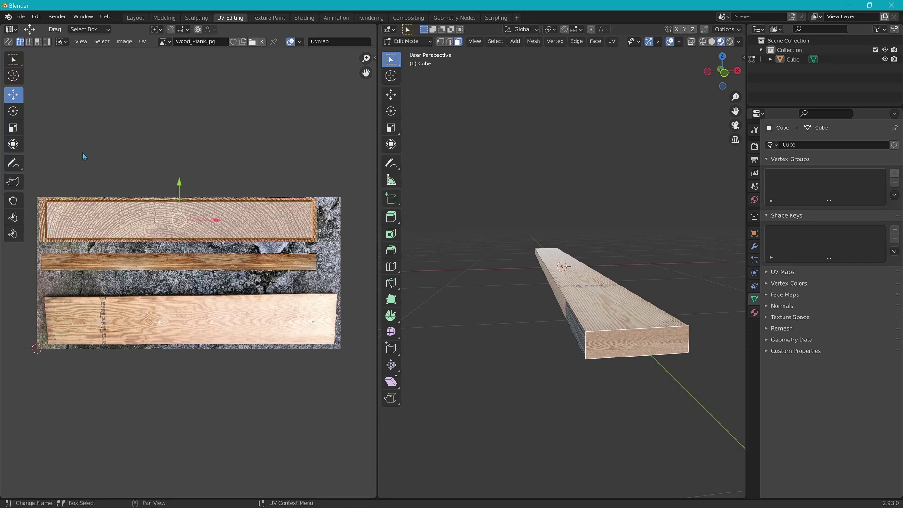
left_click(13, 112)
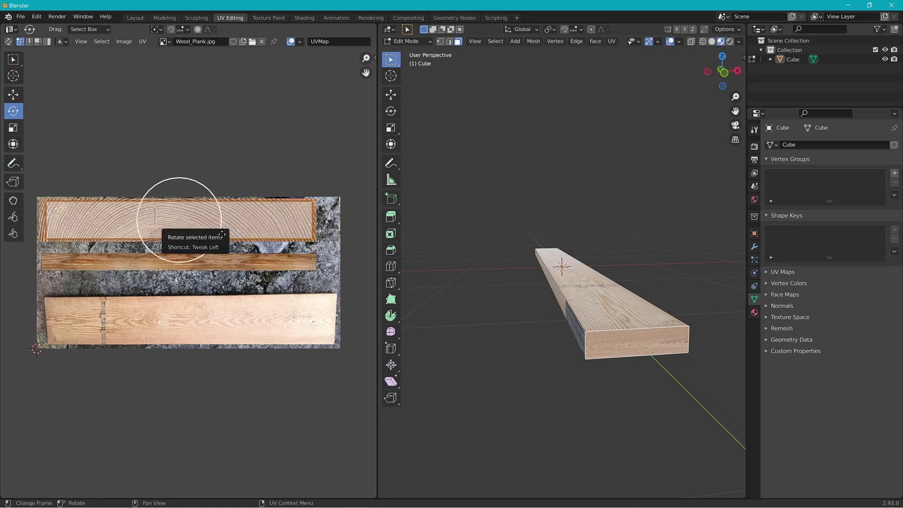
left_click_drag(223, 235, 188, 201)
Step: Refit the rotated end-face UV island to the end-grain strip, moving its upper and lower edges to the strip's height and its sides to both ends
left_click_drag(134, 72, 199, 92)
left_click(13, 94)
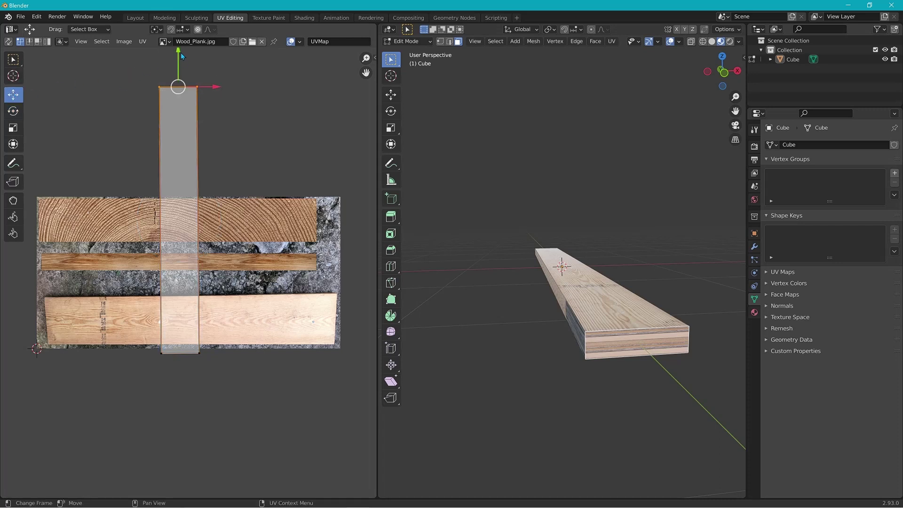
left_click_drag(181, 62, 183, 175)
left_click_drag(213, 369, 113, 318)
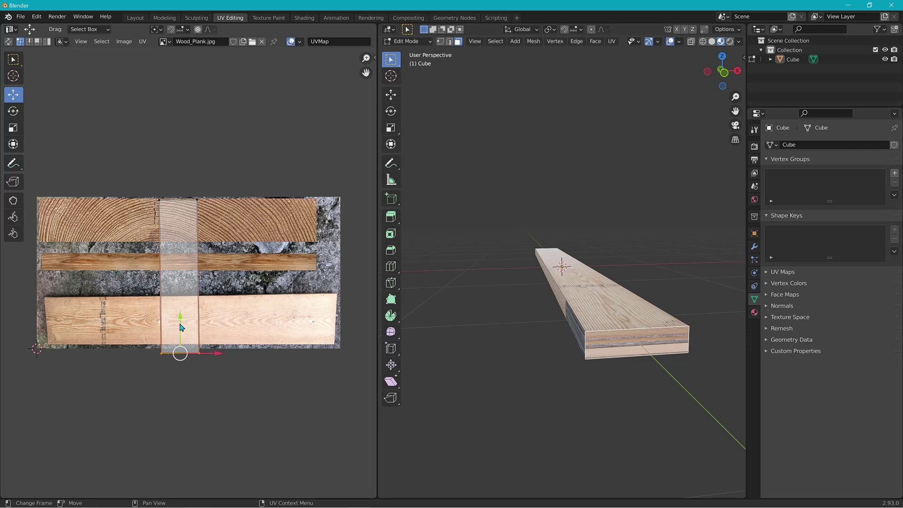
left_click_drag(182, 325, 338, 222)
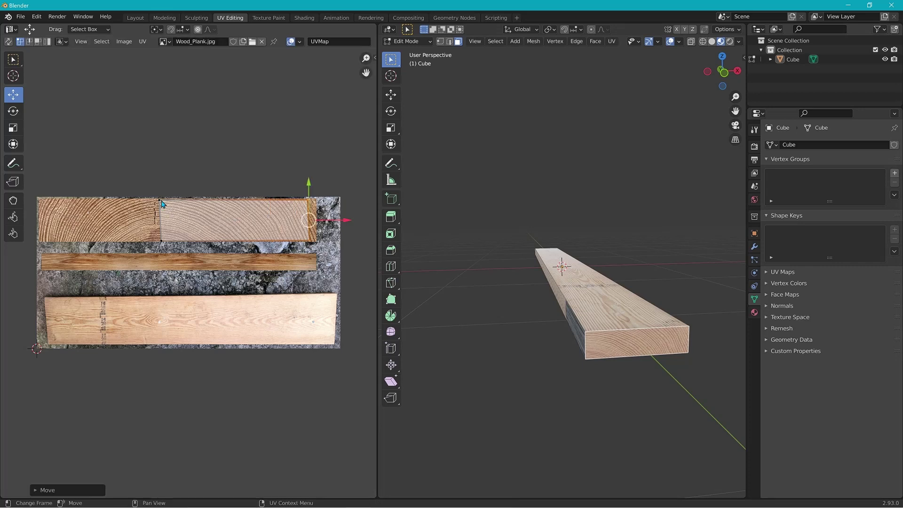
left_click(161, 204)
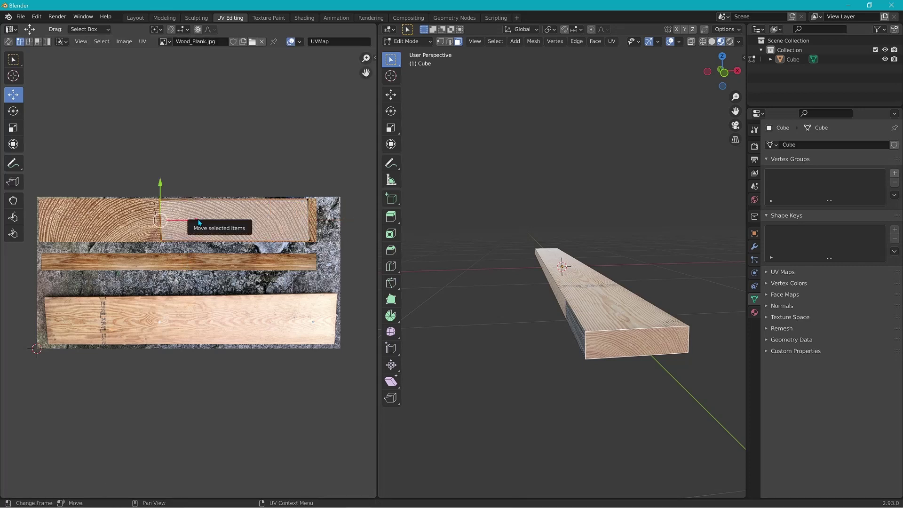
left_click_drag(199, 225, 82, 227)
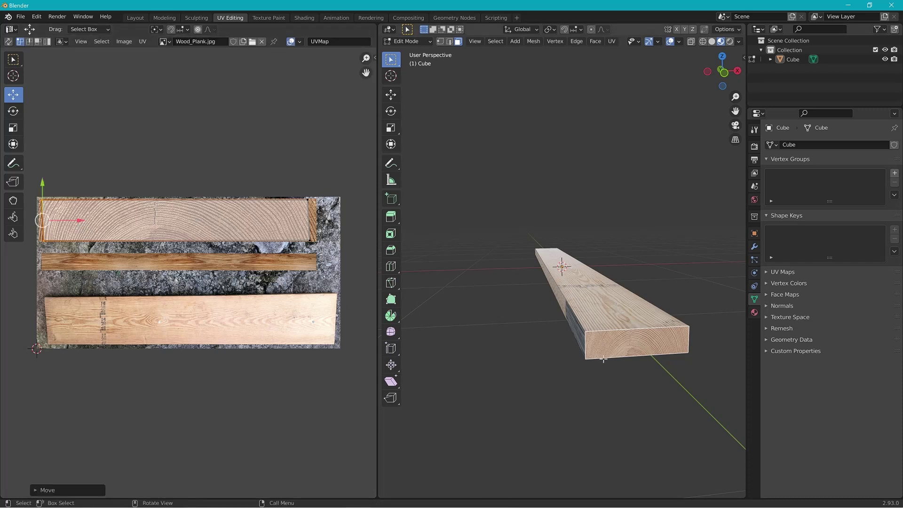
Step: Select the board's opposite end face and rotate its whole UV island a quarter turn
middle_click_drag(620, 355, 527, 292)
left_click(534, 267)
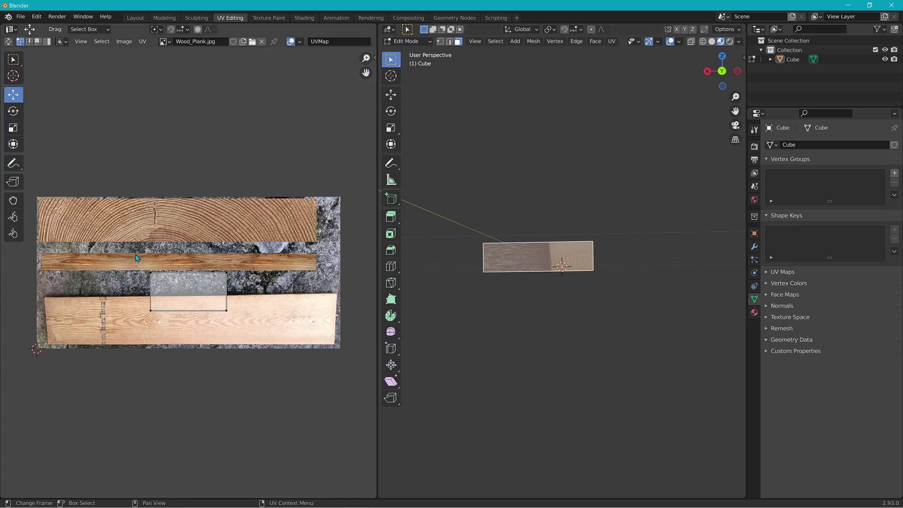
left_click(13, 112)
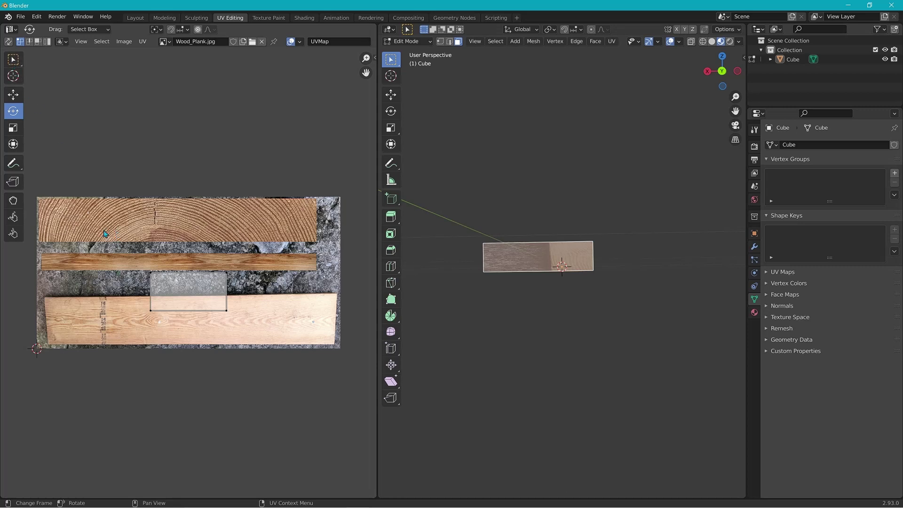
left_click_drag(130, 254, 269, 338)
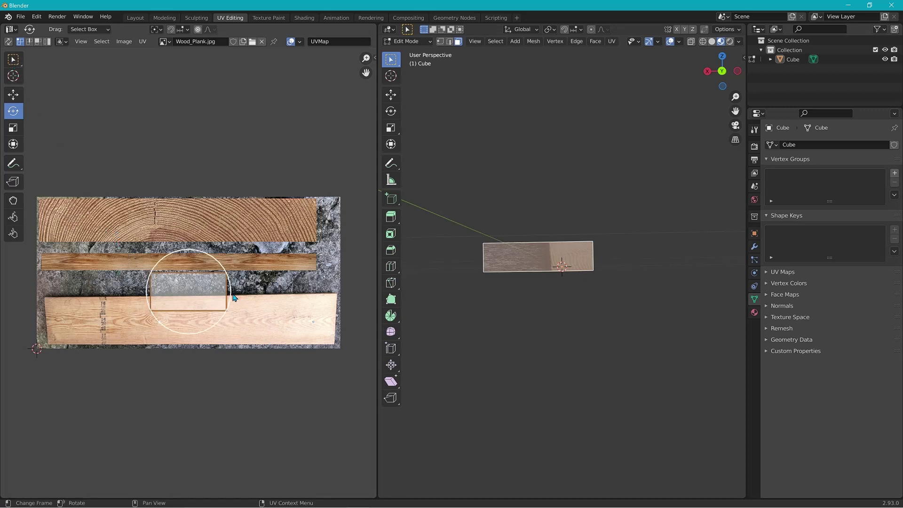
left_click_drag(234, 297, 185, 241)
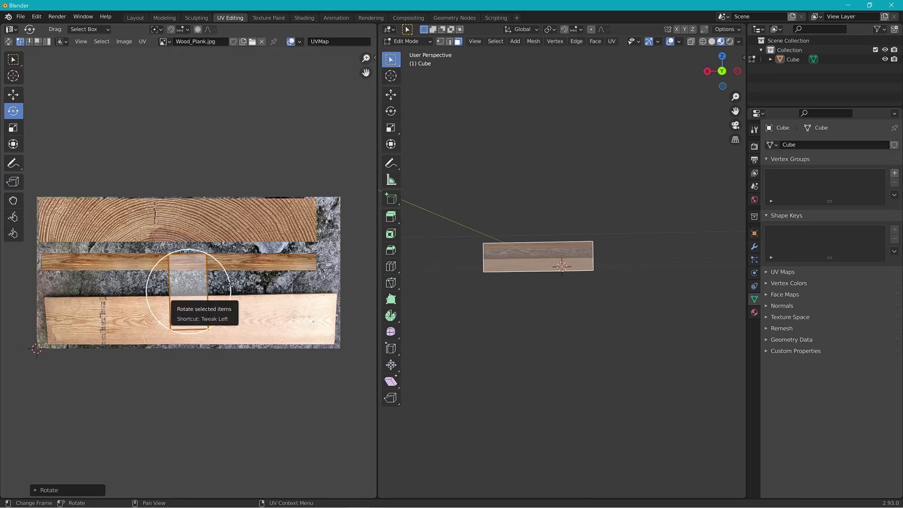
left_click_drag(230, 281, 230, 281)
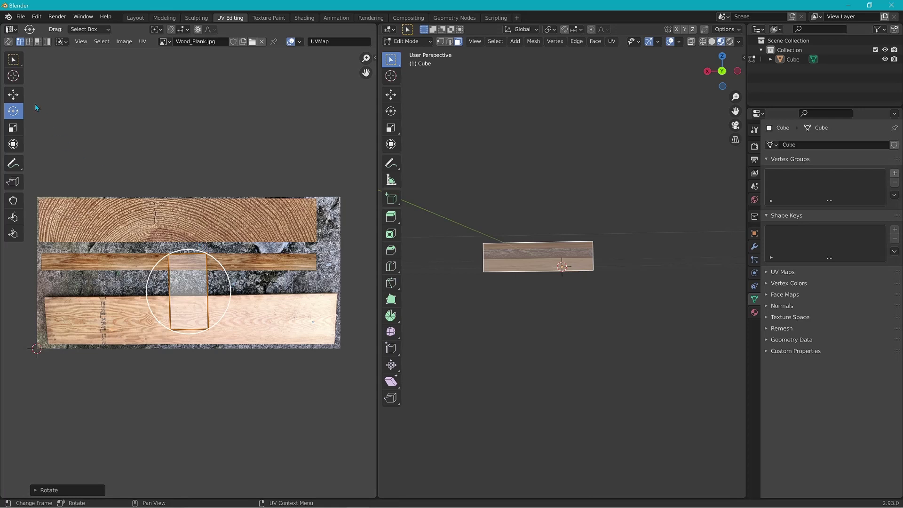
Step: Move the opposite end face's UV island onto the end-grain strip and fit its edges to the strip's height and both ends
left_click(13, 95)
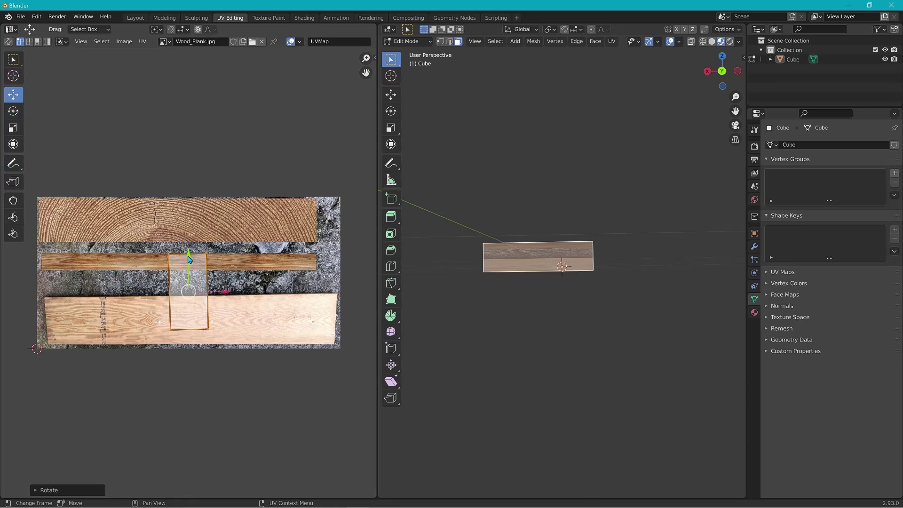
left_click_drag(188, 259, 169, 190)
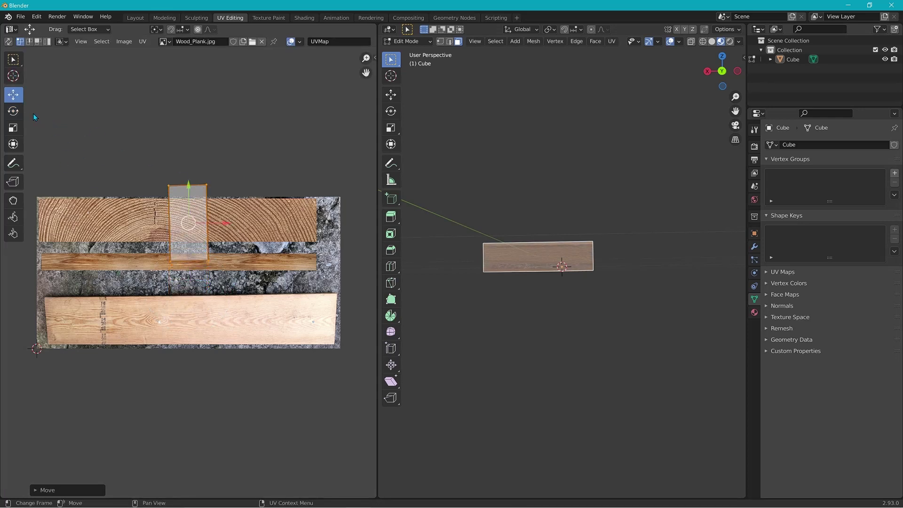
left_click_drag(114, 140, 224, 195)
left_click_drag(188, 145, 190, 161)
left_click_drag(222, 287, 354, 241)
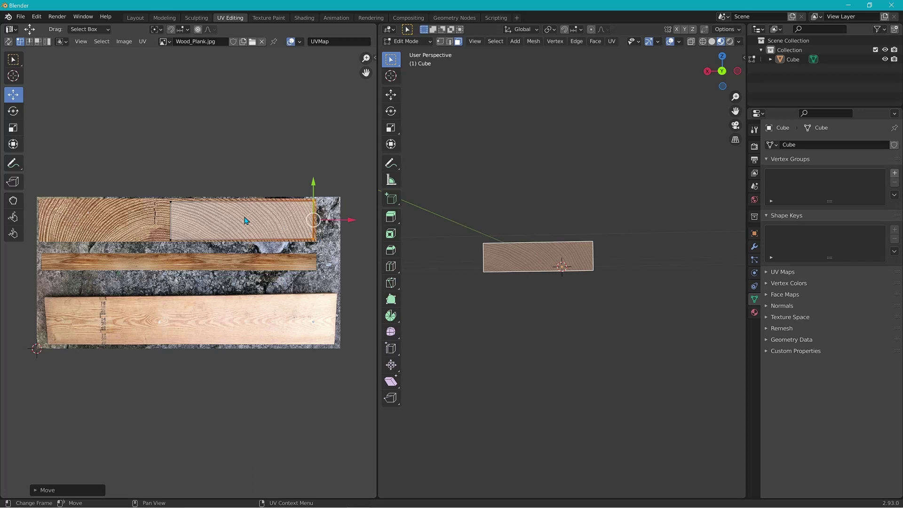
left_click(172, 214)
left_click_drag(211, 227, 82, 226)
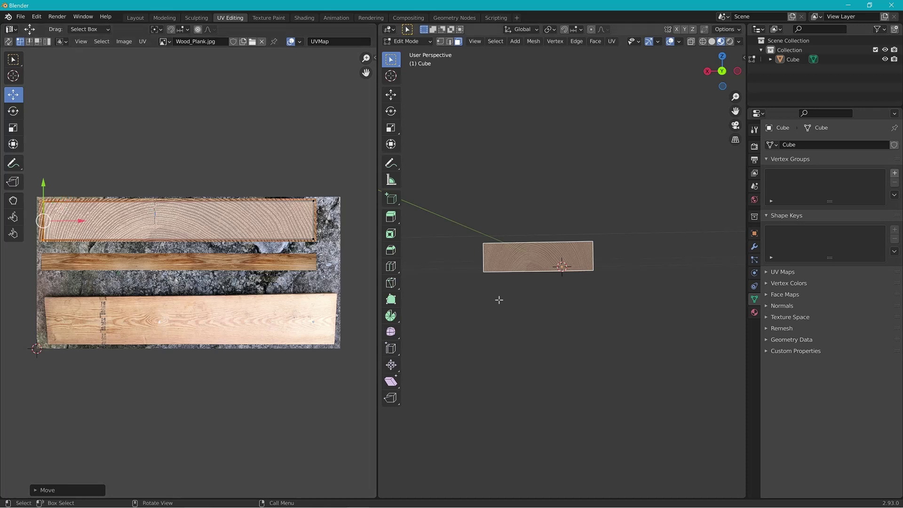
Step: Select a long narrow side face of the board, rotate its UV island a quarter turn and stretch it lengthwise along the narrow brown strip
middle_click_drag(497, 300, 587, 292)
key("ctrl+z")
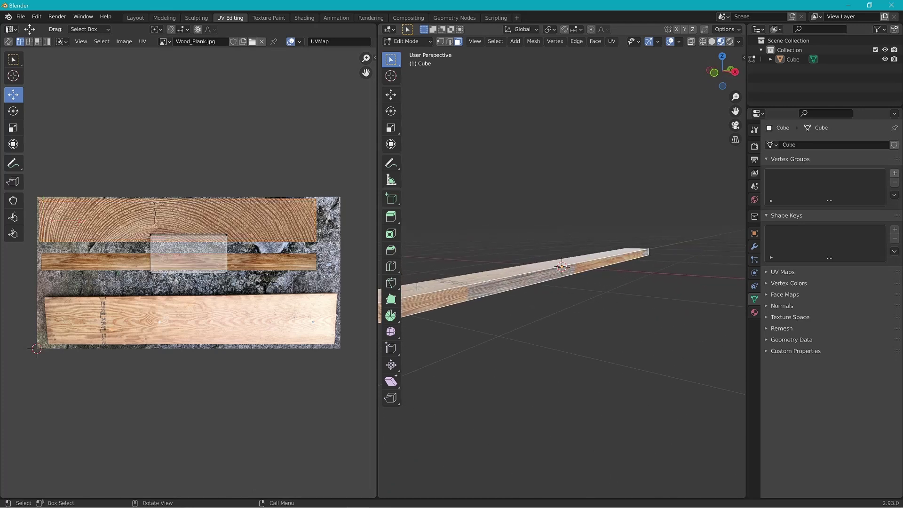
left_click_drag(137, 210, 249, 282)
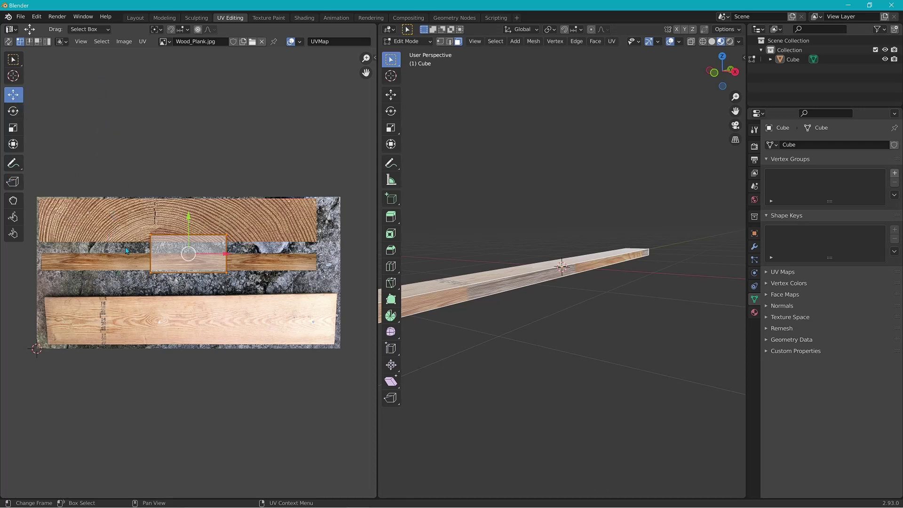
left_click(14, 112)
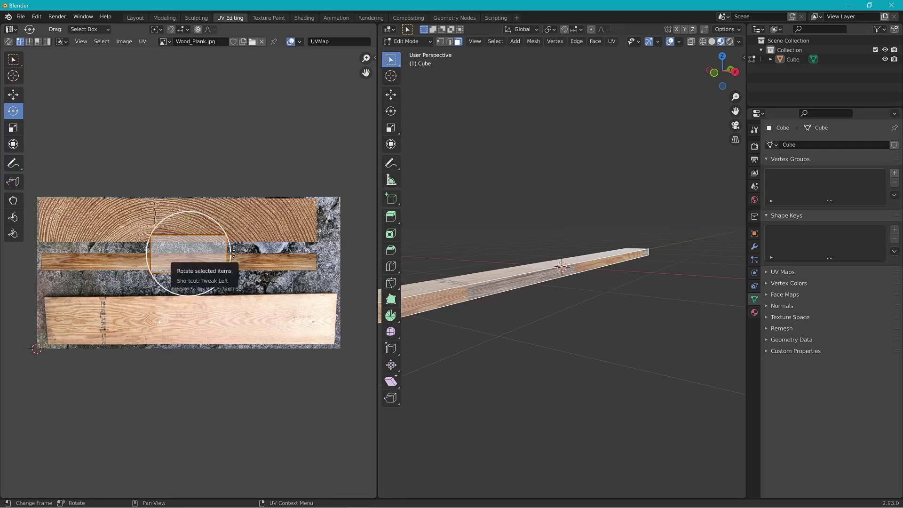
left_click_drag(235, 254, 183, 205)
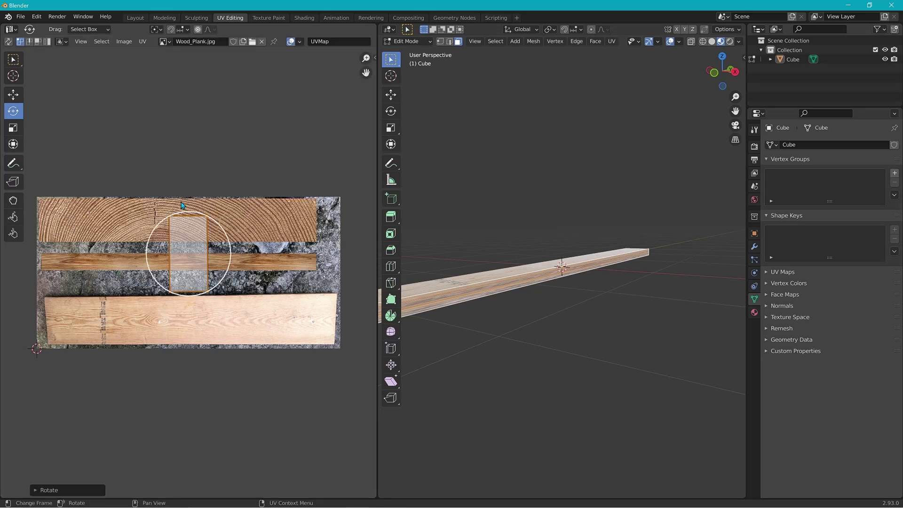
left_click(14, 130)
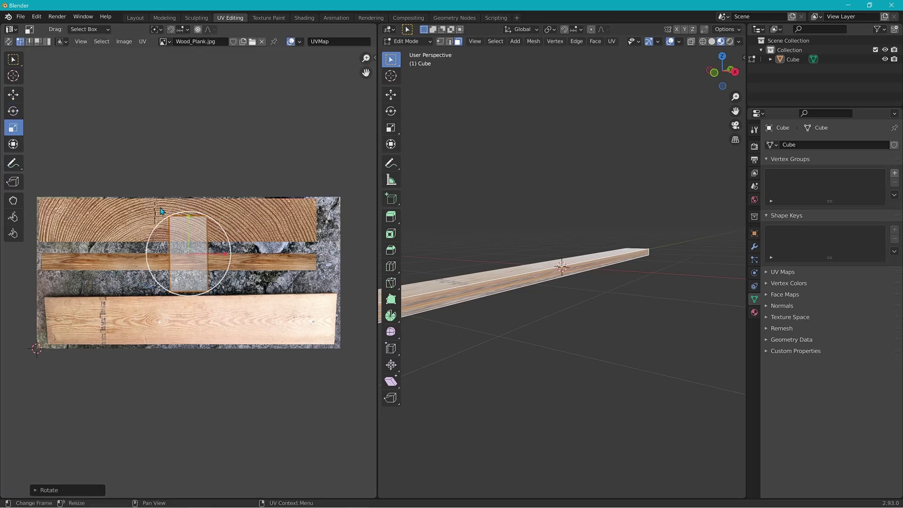
left_click_drag(193, 226, 48, 275)
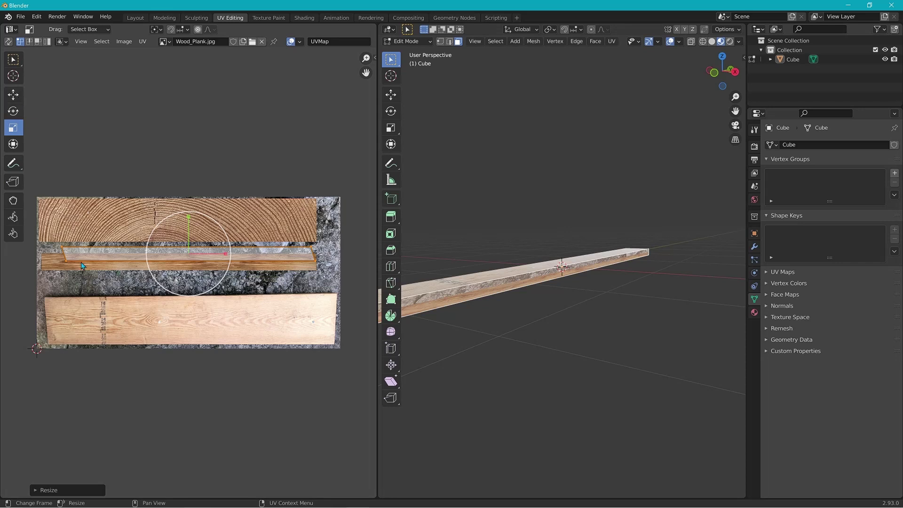
Step: Move the side island's two left corners onto the left corners of the narrow brown strip
left_click(66, 257)
left_click_drag(65, 259, 60, 263)
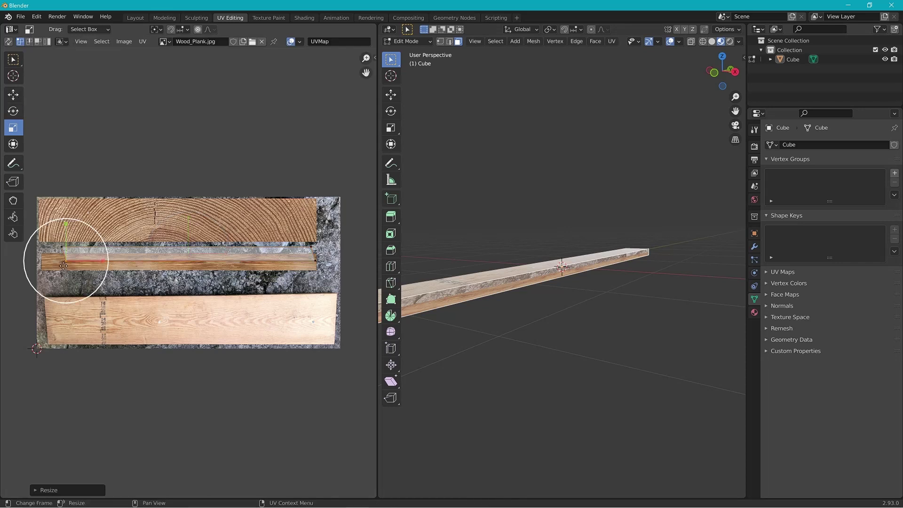
left_click(14, 94)
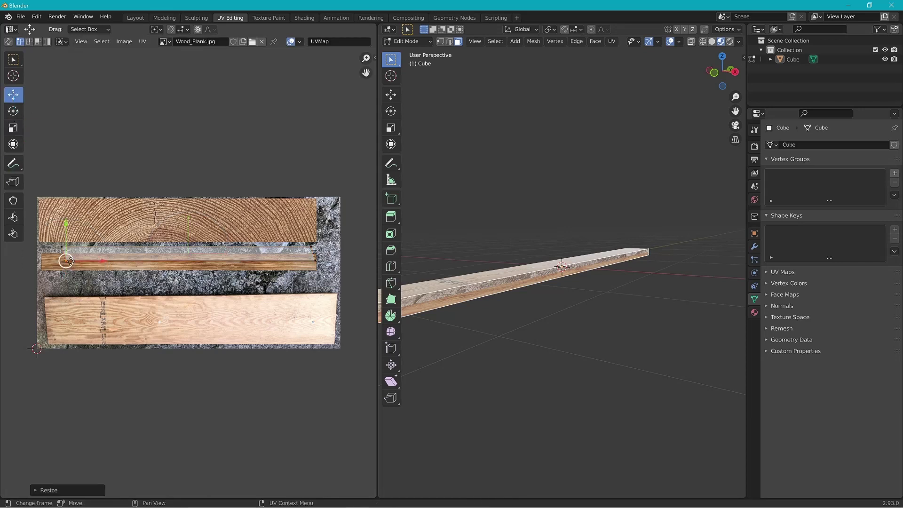
scroll(71, 264, "up", 3)
scroll(77, 277, "down", 2)
middle_click_drag(78, 278, 108, 283)
scroll(107, 283, "up", 1)
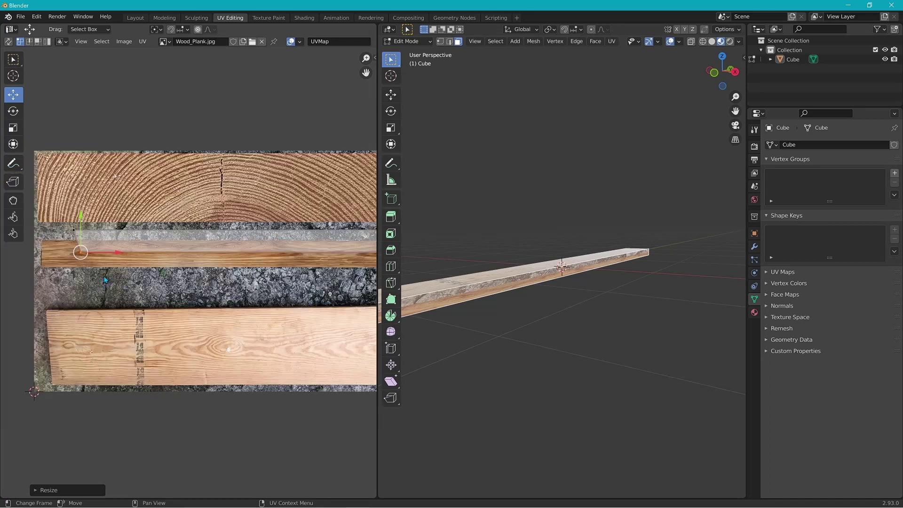
left_click_drag(79, 257, 42, 270)
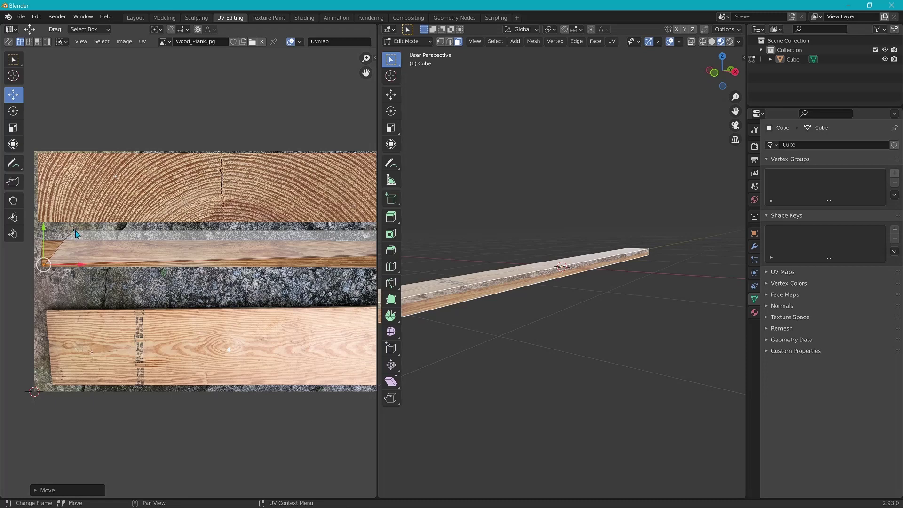
left_click(74, 234)
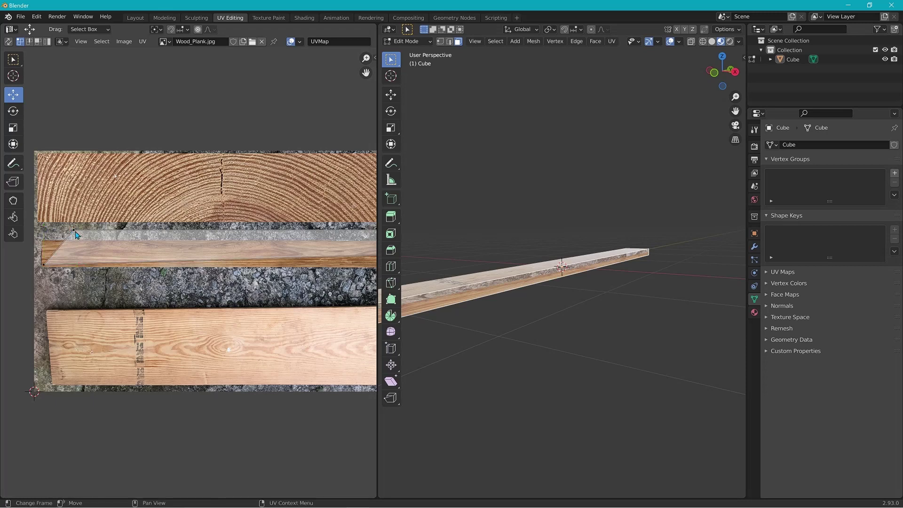
left_click(75, 232)
left_click_drag(76, 236, 44, 248)
Step: Move the side island's two right corners onto the right corners of the narrow brown strip
middle_click_drag(163, 239, 1, 240)
left_click(302, 253)
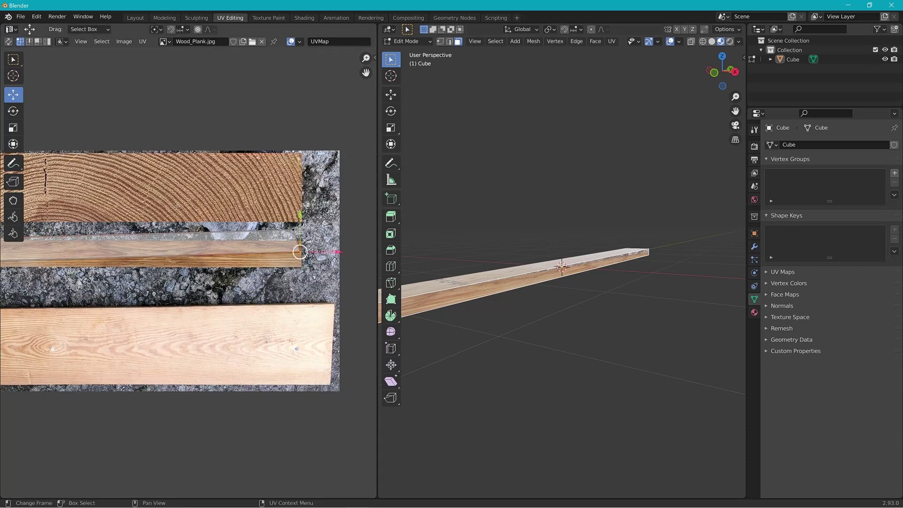
left_click_drag(306, 257, 306, 269)
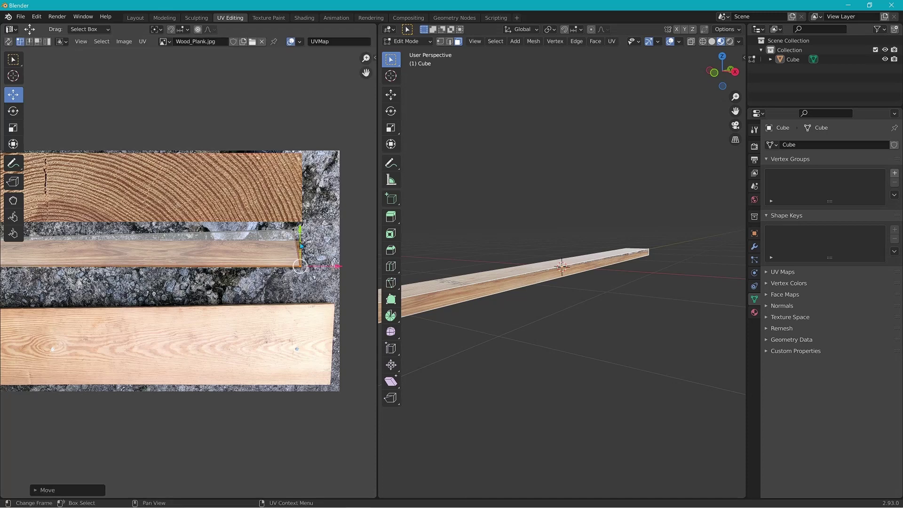
left_click(293, 229)
left_click_drag(297, 235, 305, 246)
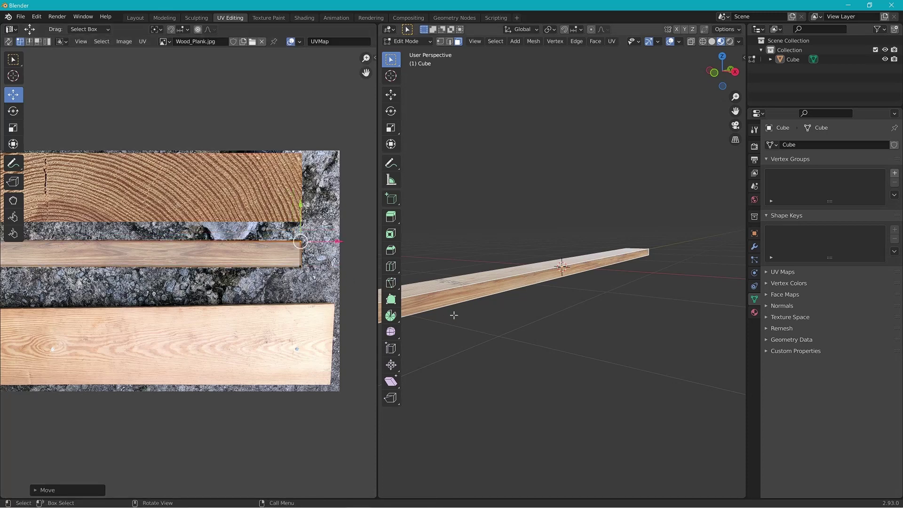
Step: Select the board's opposite long side face and rotate its whole UV island a quarter turn
middle_click_drag(453, 312, 558, 322)
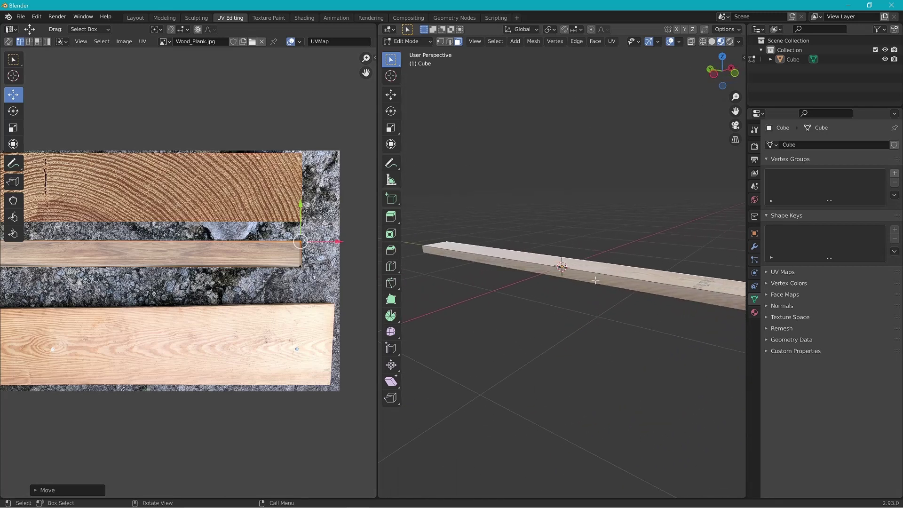
left_click(595, 280)
scroll(218, 295, "down", 2)
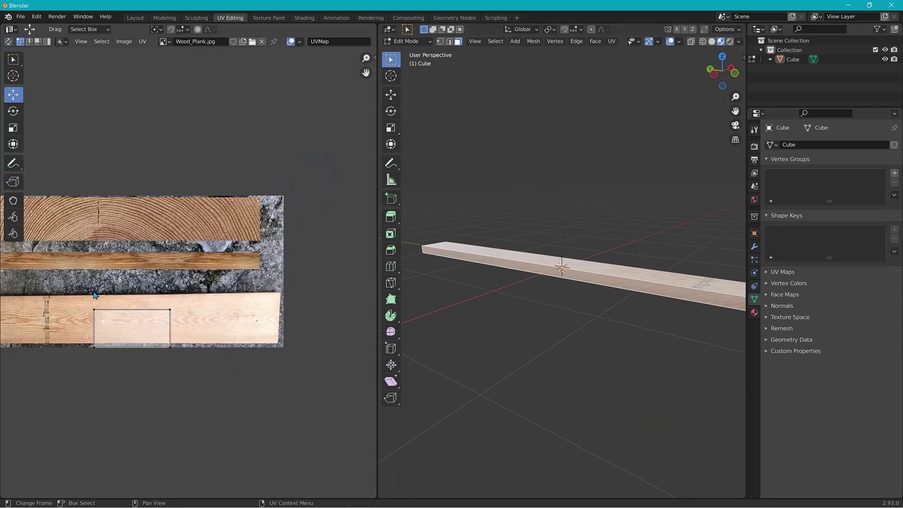
left_click_drag(74, 291, 212, 387)
left_click(22, 115)
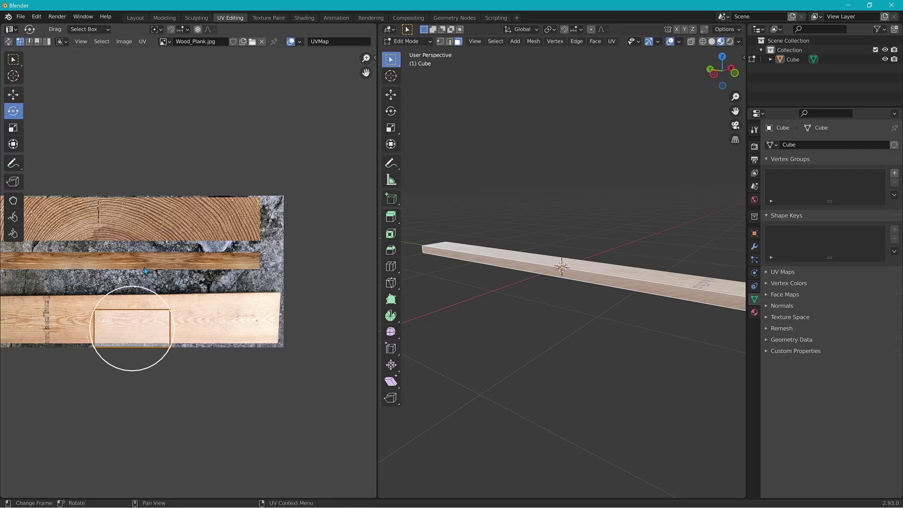
left_click_drag(172, 310, 121, 267)
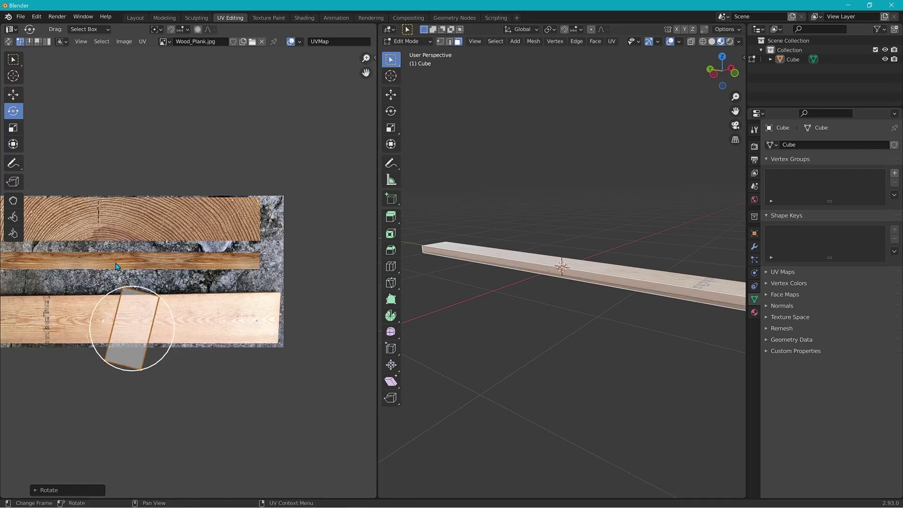
middle_click_drag(133, 265, 231, 269)
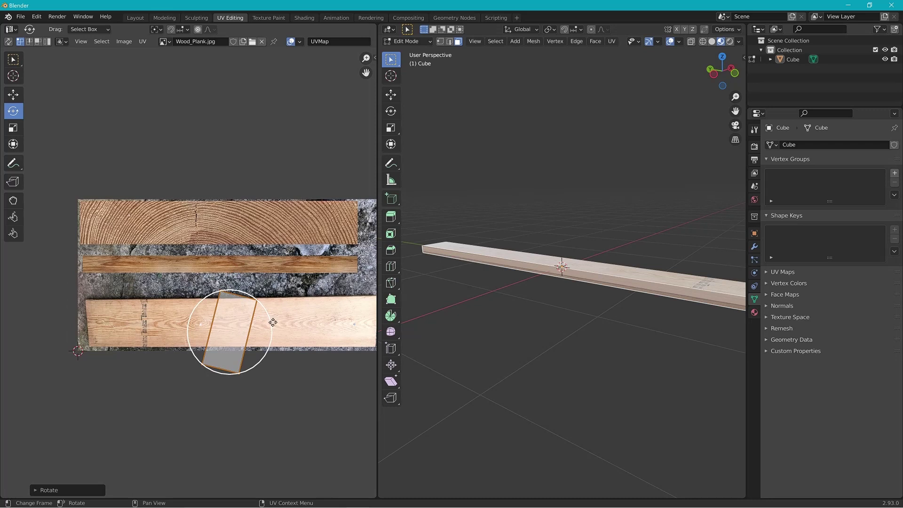
left_click_drag(273, 322, 223, 264)
Step: Move the side island's two upper corners onto the upper corners of the narrow brown strip
left_click(13, 96)
left_click(239, 229)
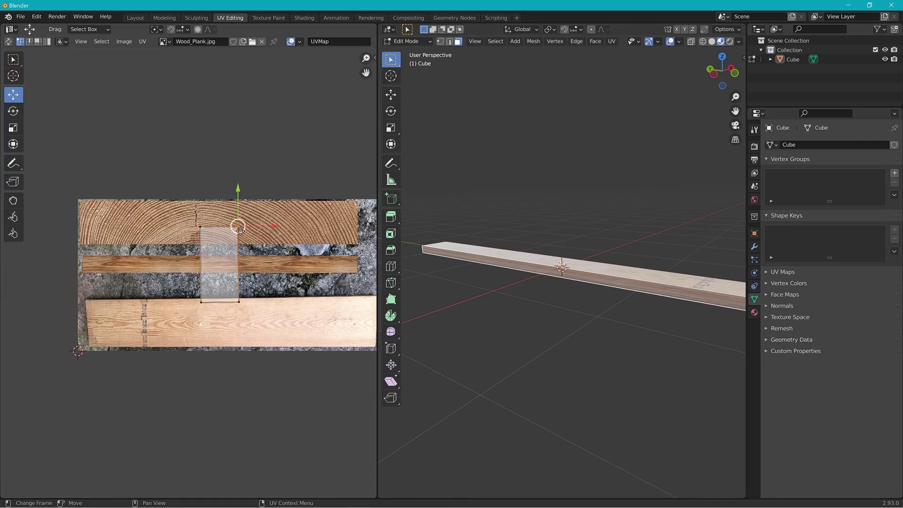
left_click_drag(240, 230, 360, 259)
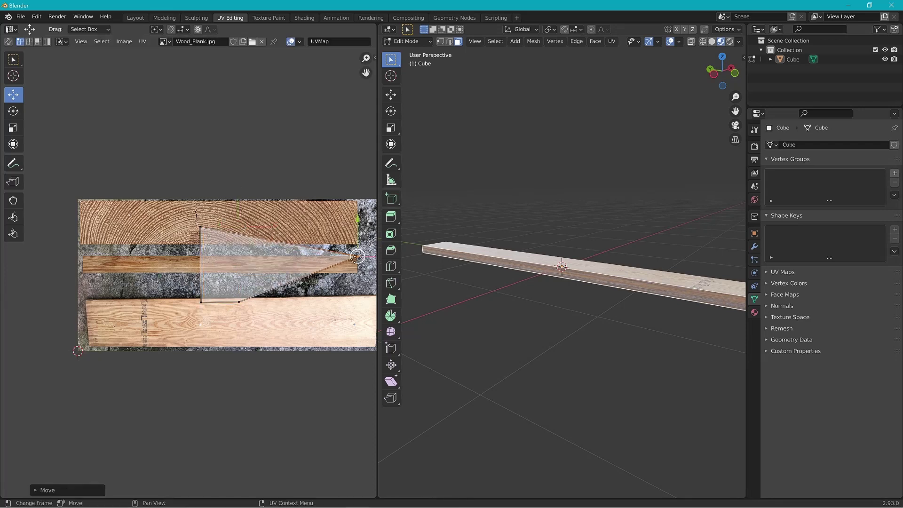
left_click(201, 229)
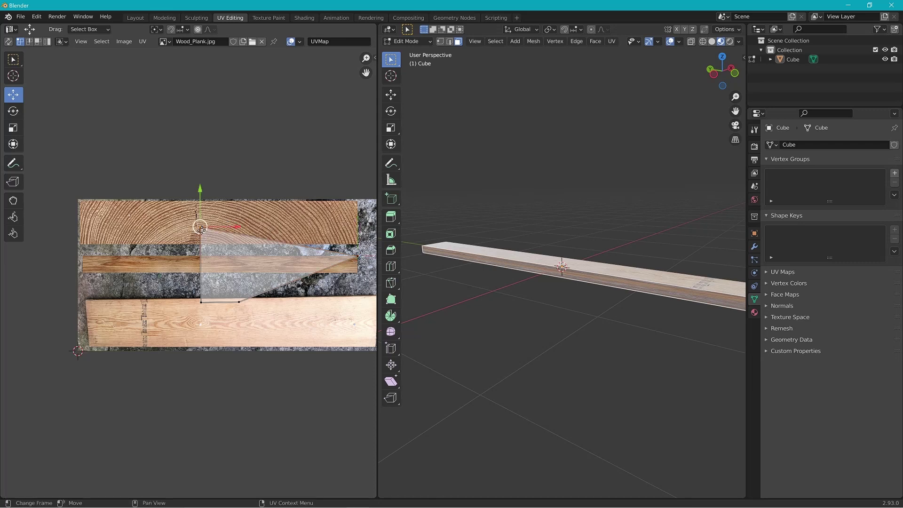
left_click_drag(204, 234, 86, 261)
Step: Move the side island's two lower corners onto the strip's lower corners and fine-tune the fit at its upper right corner
left_click(202, 301)
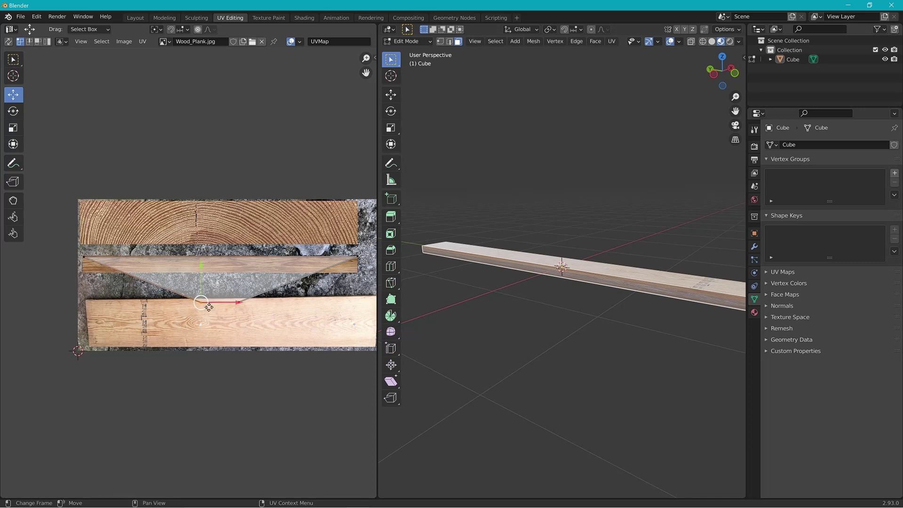
left_click_drag(204, 307, 88, 275)
left_click(241, 306)
left_click_drag(253, 308, 360, 262)
left_click(359, 259)
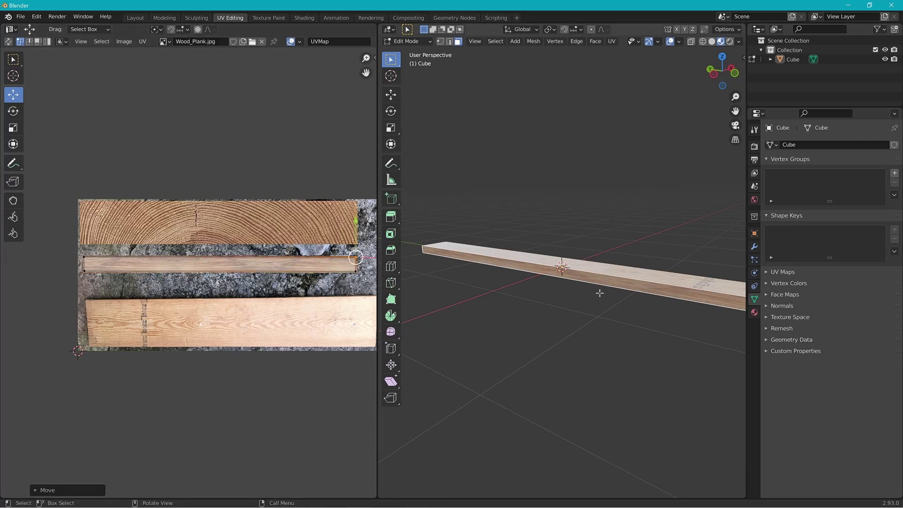
Step: Select the board's wide underside face and rotate its UV island a quarter turn
scroll(599, 293, "up", 4)
middle_click_drag(591, 300, 532, 156)
left_click(545, 192)
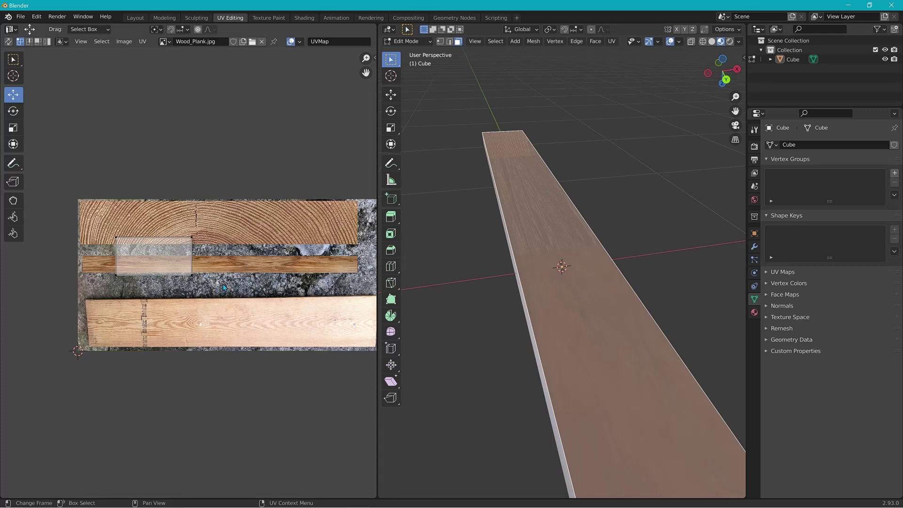
left_click(13, 111)
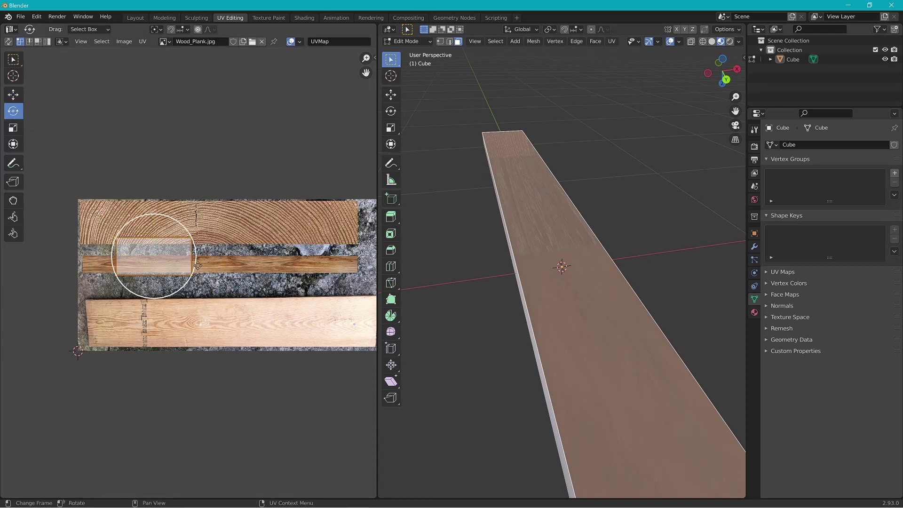
left_click_drag(185, 230, 191, 300)
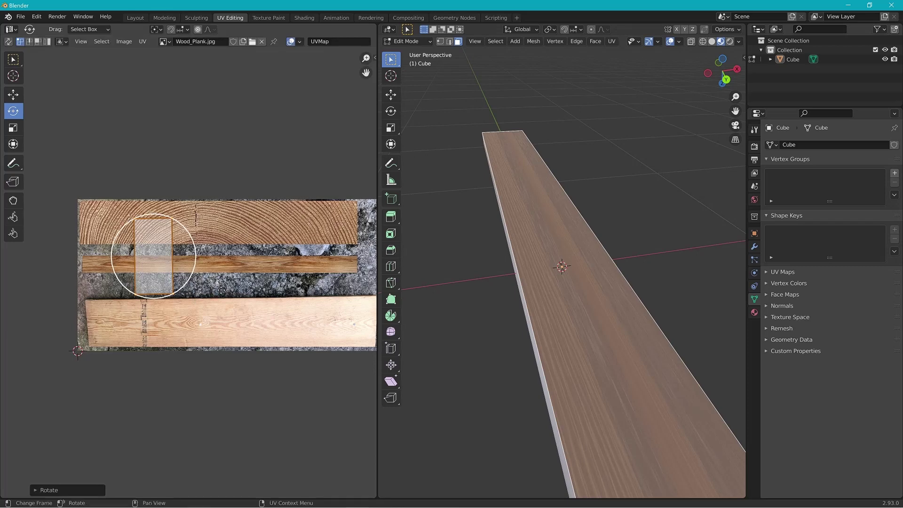
Step: Move the underside's UV island straight down over the wide light plank in the texture and deselect it
middle_click_drag(221, 290, 180, 287)
left_click(15, 97)
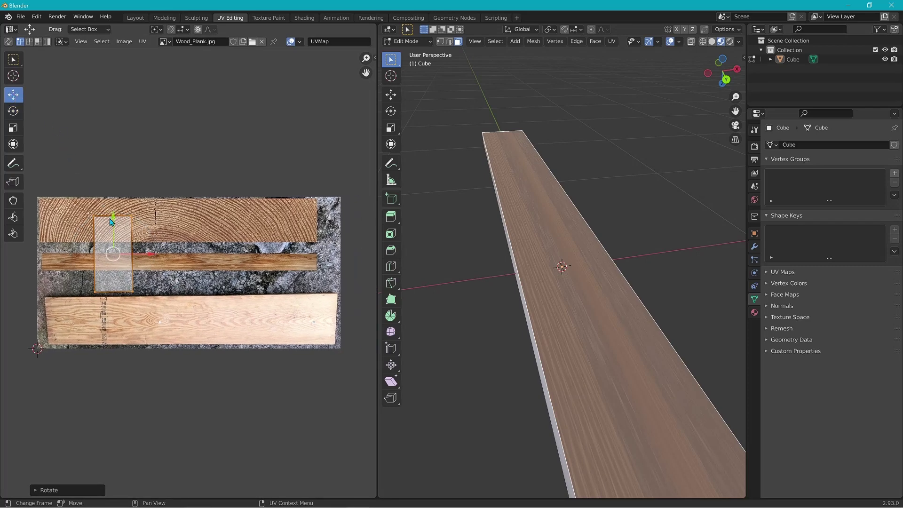
left_click_drag(111, 221, 128, 287)
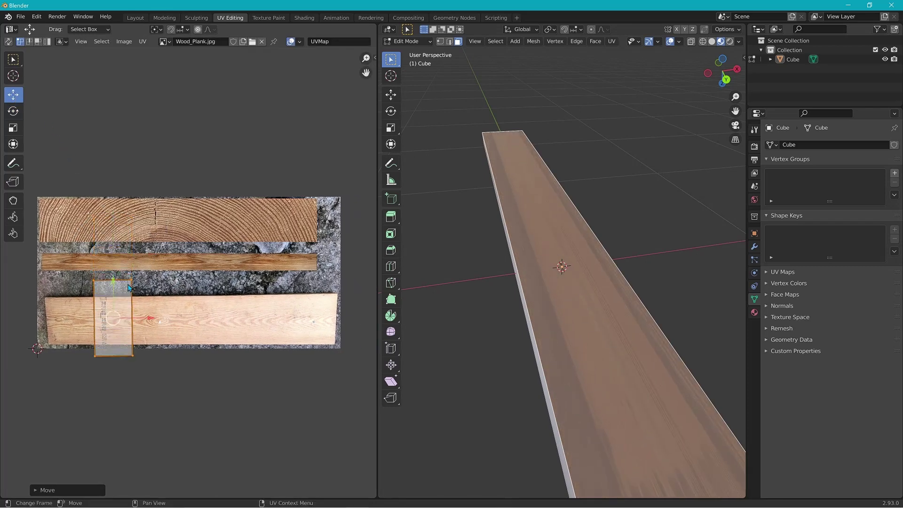
left_click(157, 286)
Step: Move the underside island's two upper corners onto the upper corners of the wide light plank
left_click(132, 282)
key("g")
left_click_drag(212, 297, 339, 297)
left_click(94, 281)
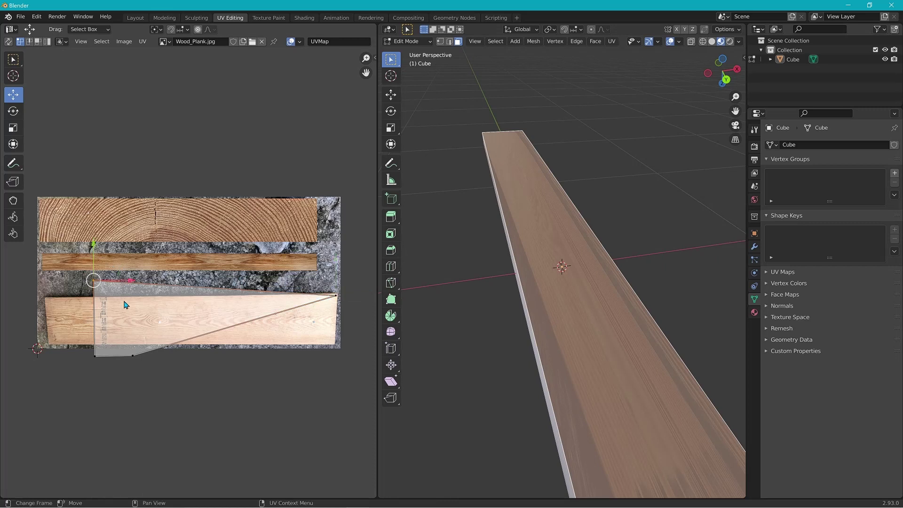
key("g")
left_click_drag(56, 304, 53, 305)
Step: Move the underside island's two lower corners onto the lower corners of the wide light plank
mouse_move(59, 345)
left_mouse_down()
mouse_move(114, 373)
mouse_move(55, 349)
left_mouse_up()
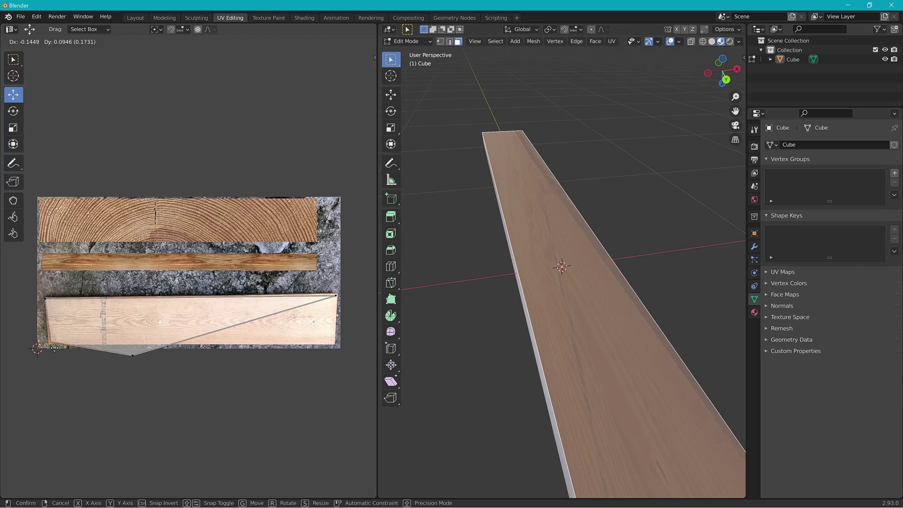
left_click(54, 348)
left_click_drag(101, 369, 164, 349)
key("g")
left_click_drag(270, 338, 338, 343)
left_click(338, 343)
scroll(459, 332, "down", 5)
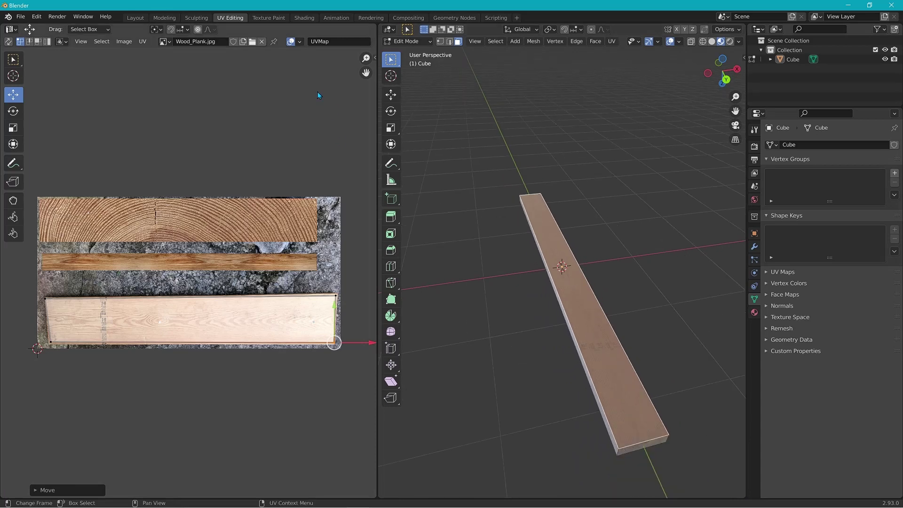
Step: Return to the Layout workspace and rename the Cube object to NewWoodPlank
left_click(139, 18)
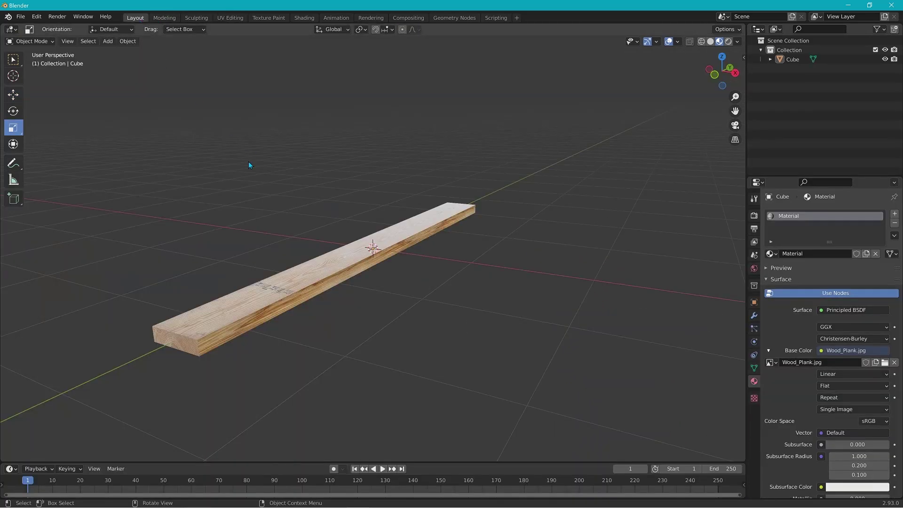
middle_click_drag(237, 220, 346, 252)
scroll(253, 212, "up", 1)
scroll(337, 264, "down", 2)
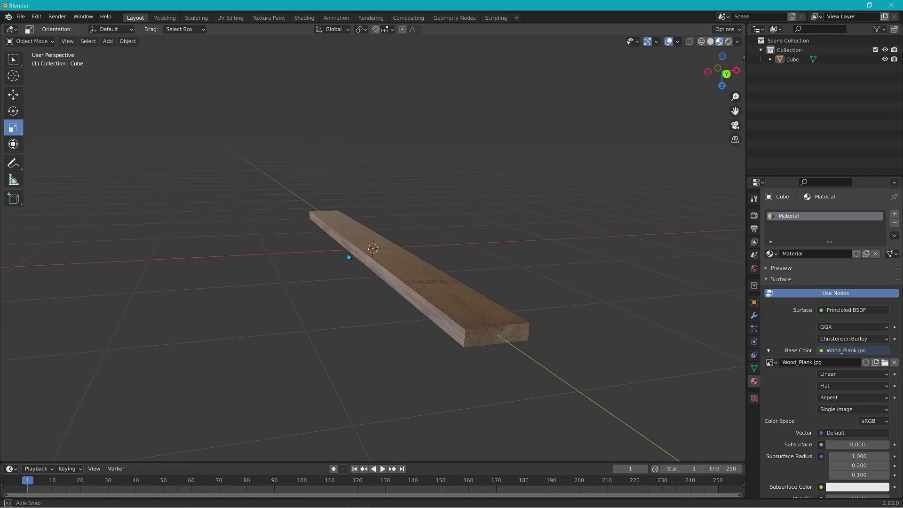
double_click(795, 59)
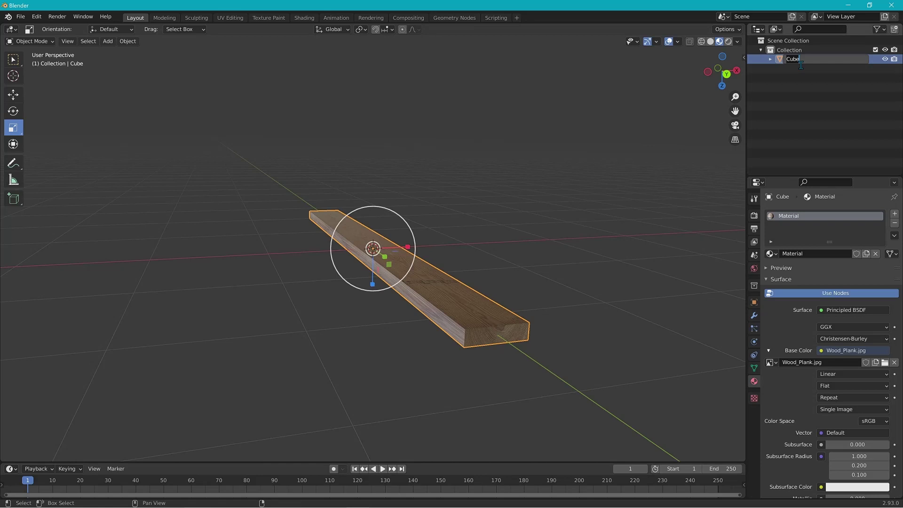
type("NewWoodPlank")
key("Return")
Step: Expand the plank's hierarchy down to its material and rename the material to NewWoodPlank
left_click(771, 60)
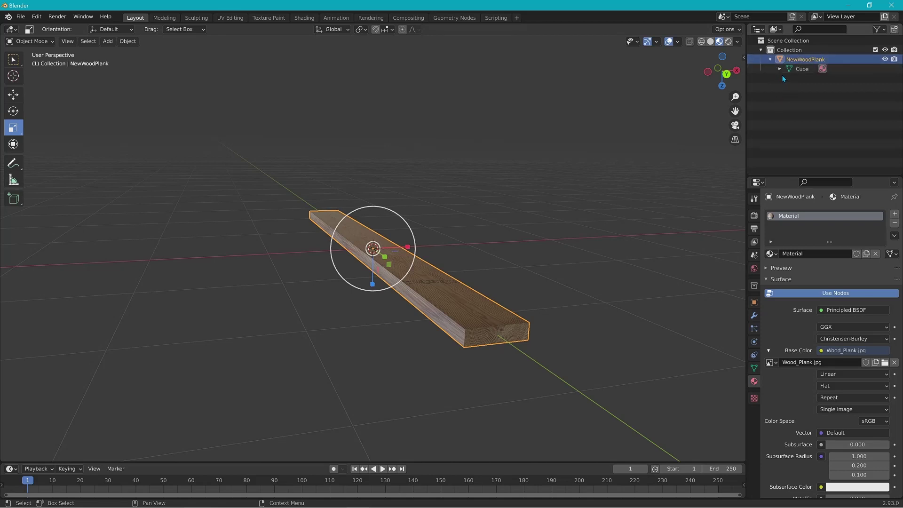
left_click(780, 71)
double_click(813, 81)
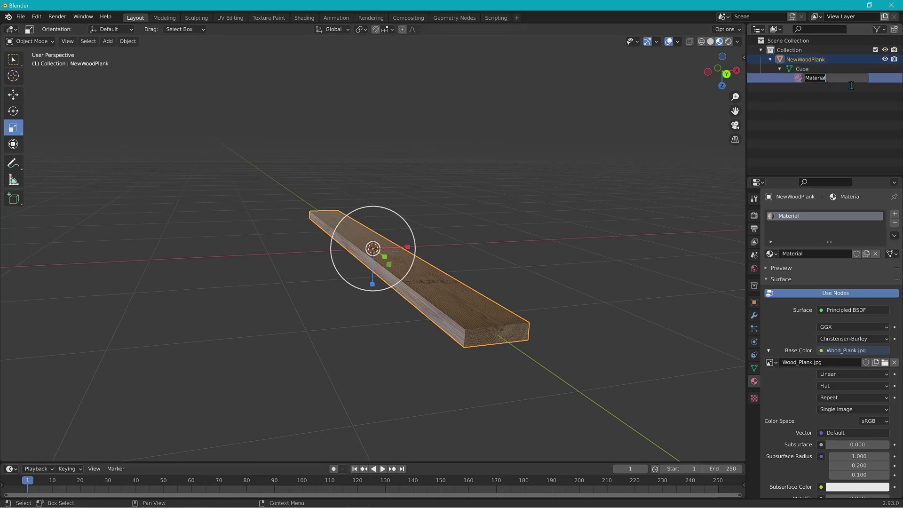
left_click_drag(851, 83, 801, 84)
type("NewWoodPlank")
key("Return")
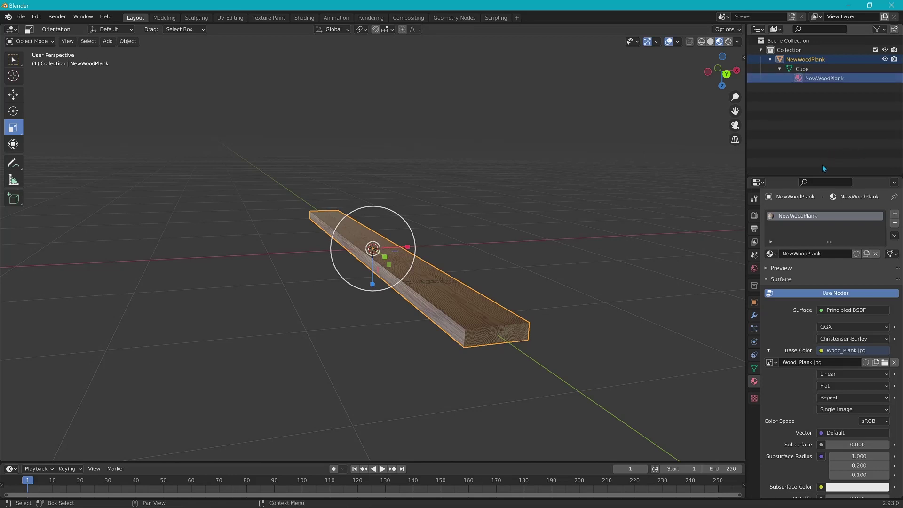
Step: Deselect the plank and collapse the NewWoodPlank hierarchy in the outliner
middle_click_drag(611, 252, 502, 240)
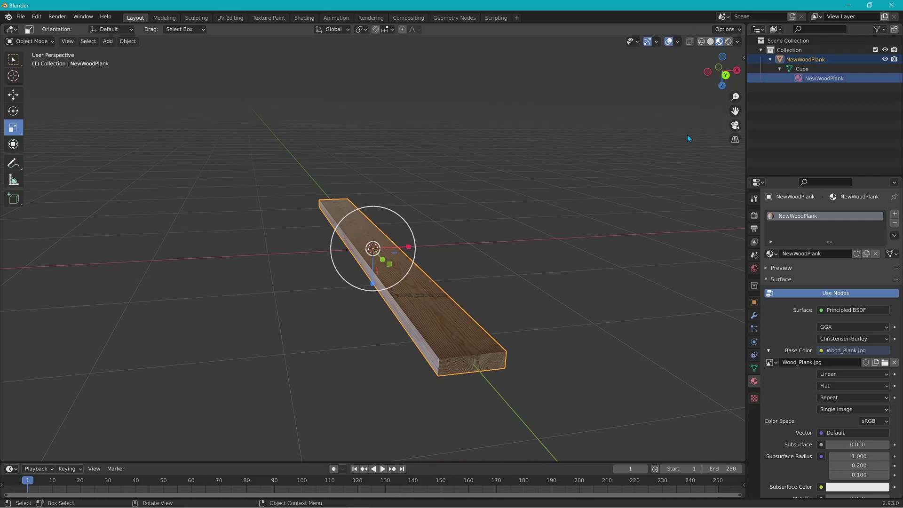
left_click(803, 133)
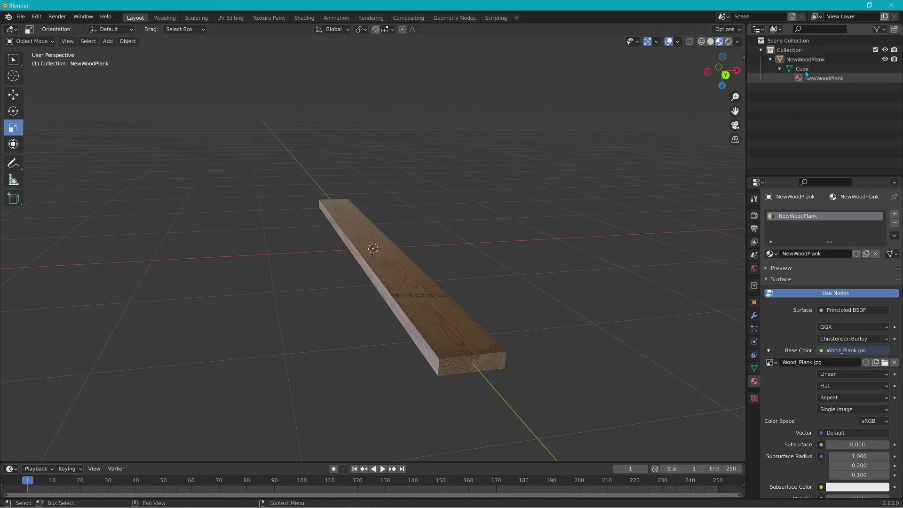
left_click(760, 49)
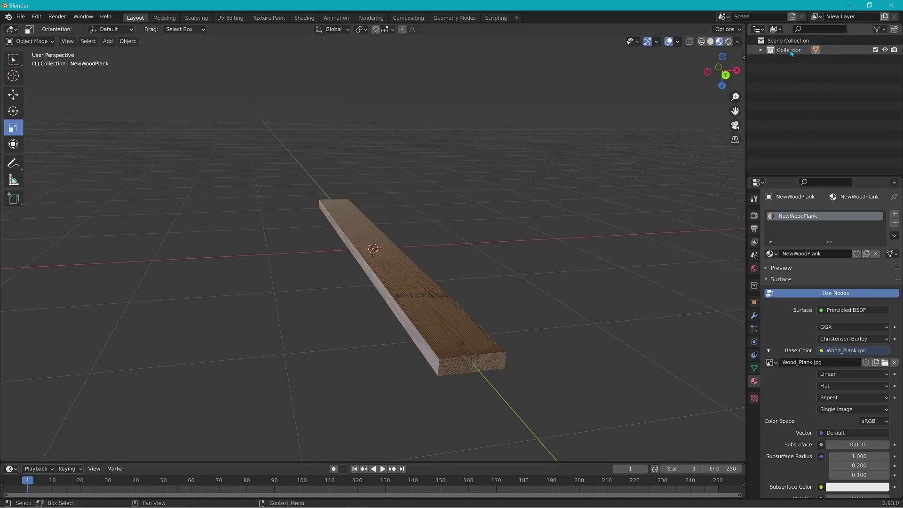
left_click(760, 49)
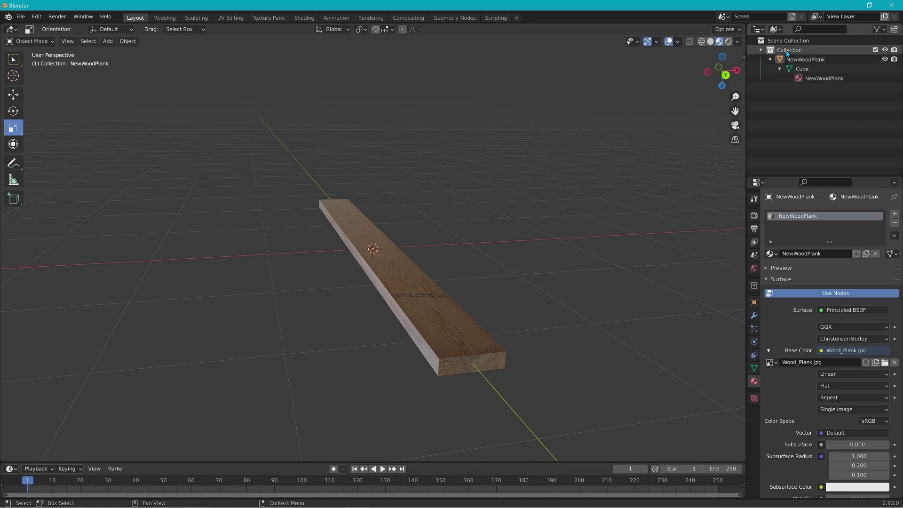
left_click(770, 59)
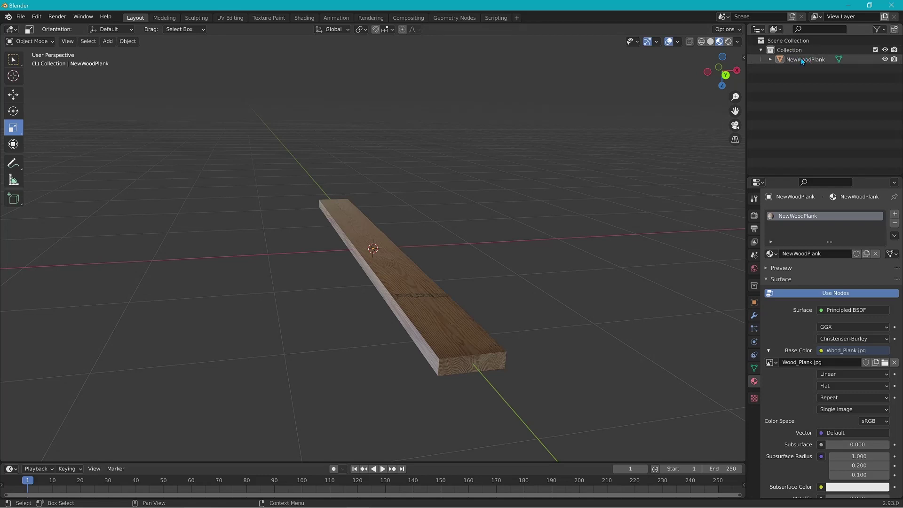
Step: Add two Plain Axes empties at the scene origin
left_click(111, 45)
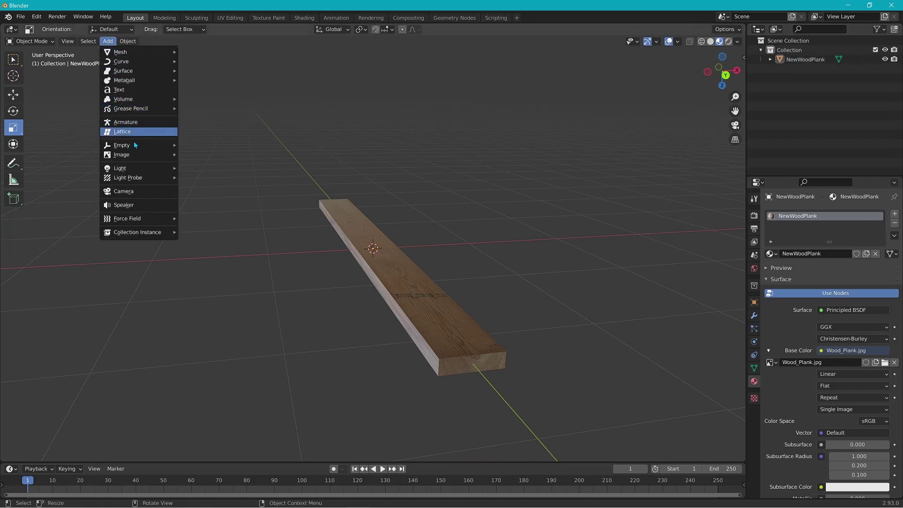
mouse_move(134, 145)
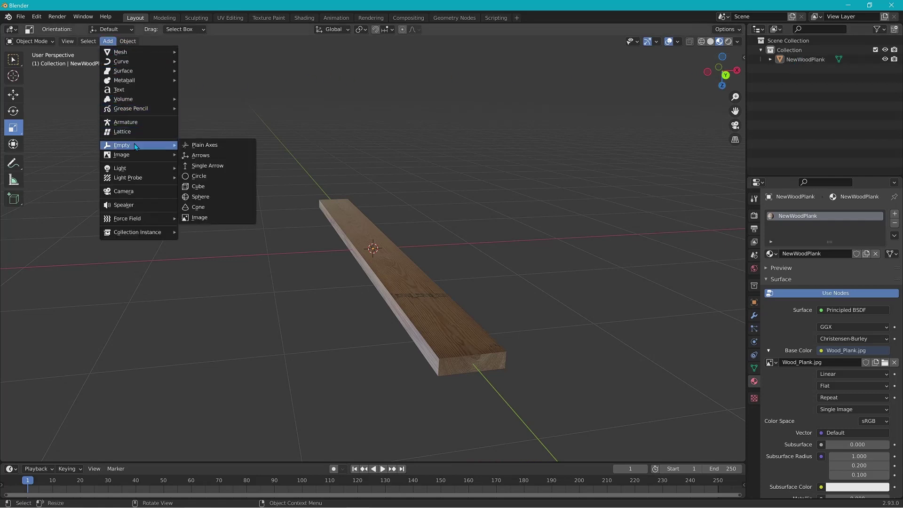
left_click(211, 148)
left_click(108, 40)
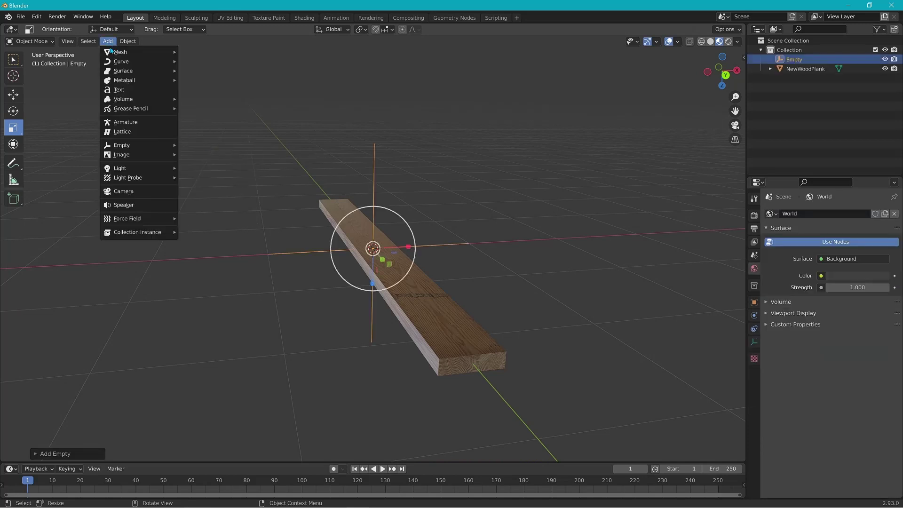
mouse_move(136, 144)
left_click(198, 144)
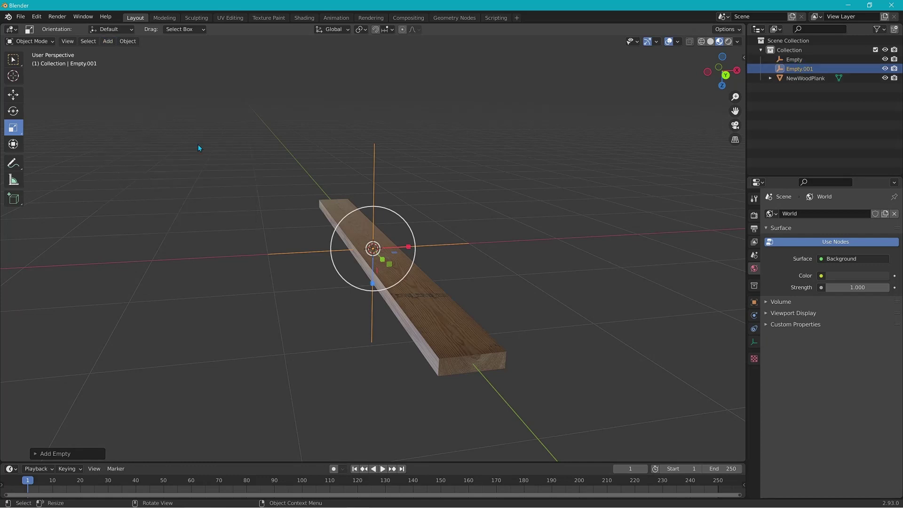
Step: Rename the first empty to base00 and the second empty to start01
double_click(796, 61)
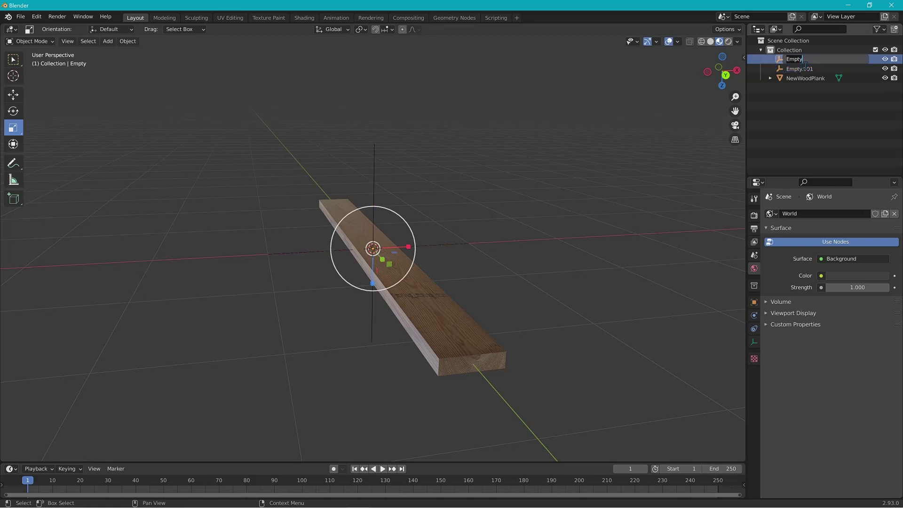
type("base00")
left_click(786, 102)
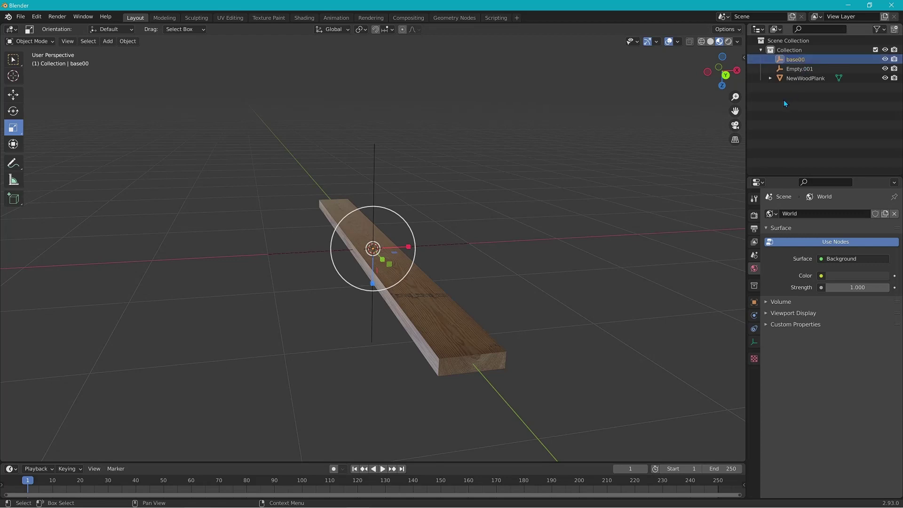
double_click(793, 71)
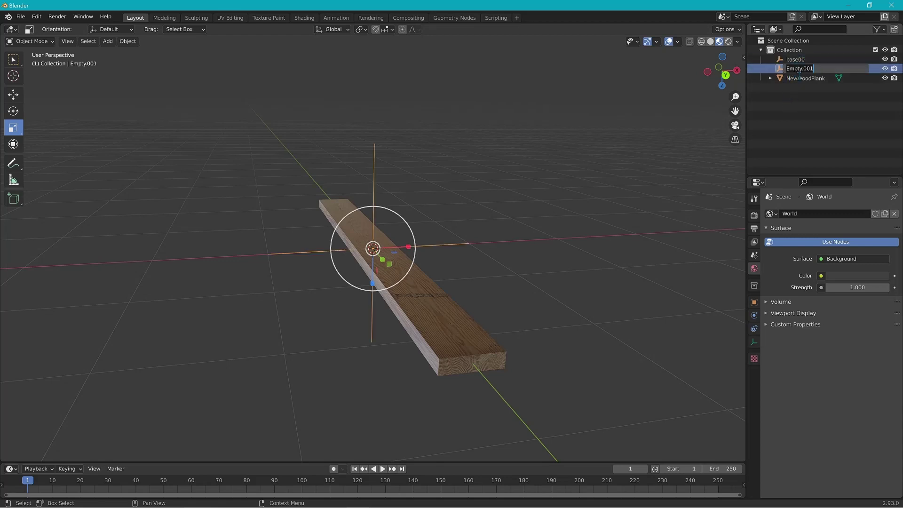
type("start01")
key("Return")
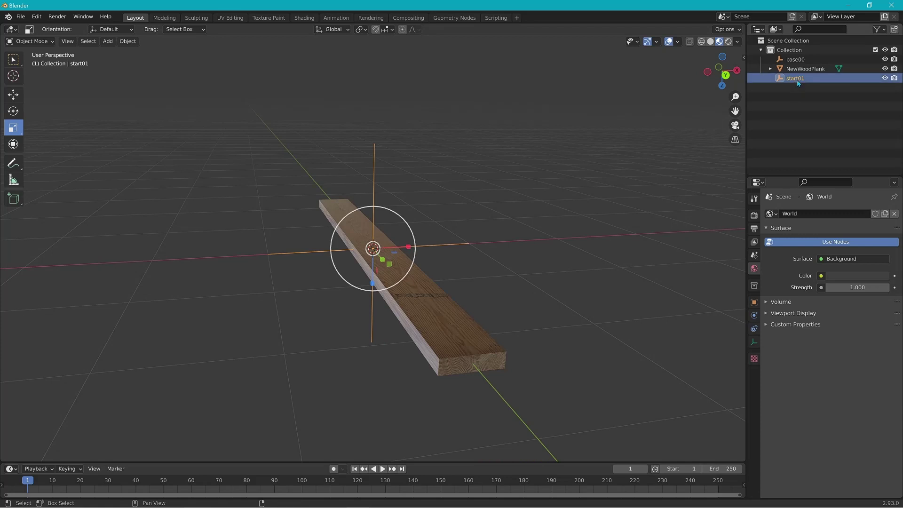
Step: Make start01 a child of base00 in the outliner and select the NewWoodPlank object
left_click_drag(797, 80, 796, 61)
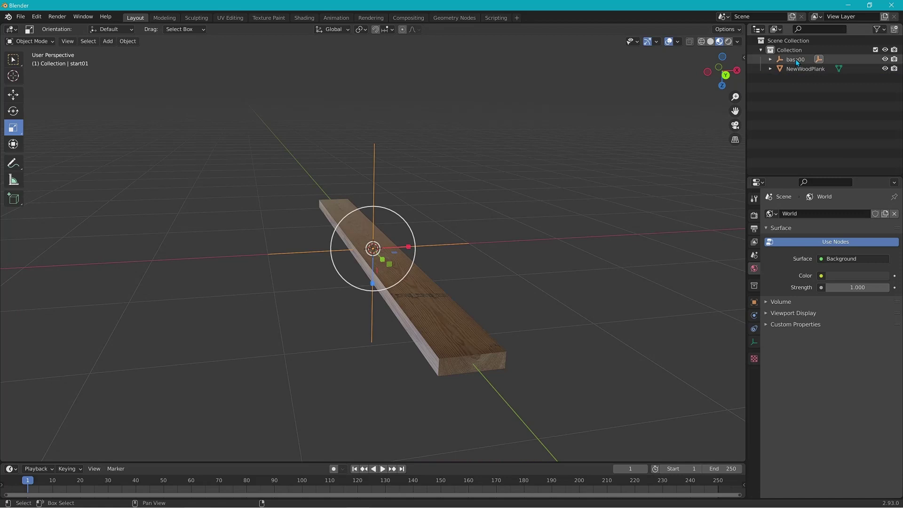
left_click(772, 59)
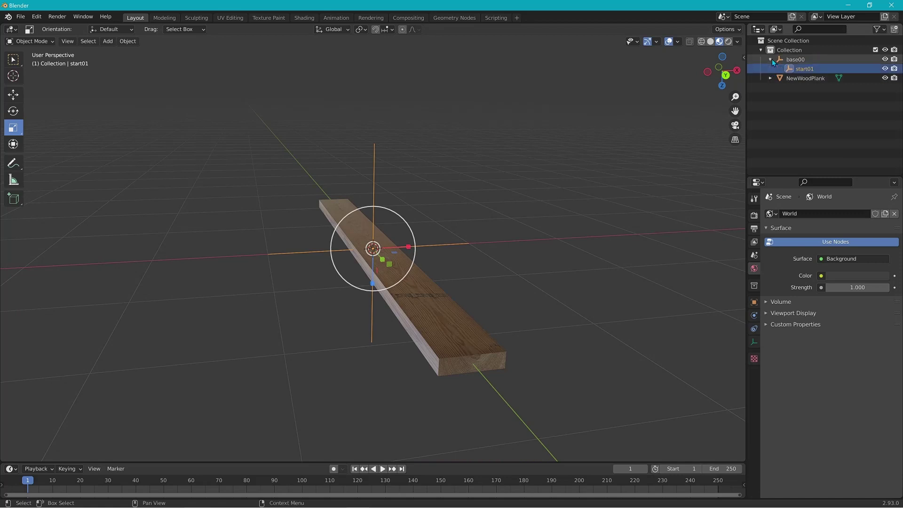
left_click(803, 79)
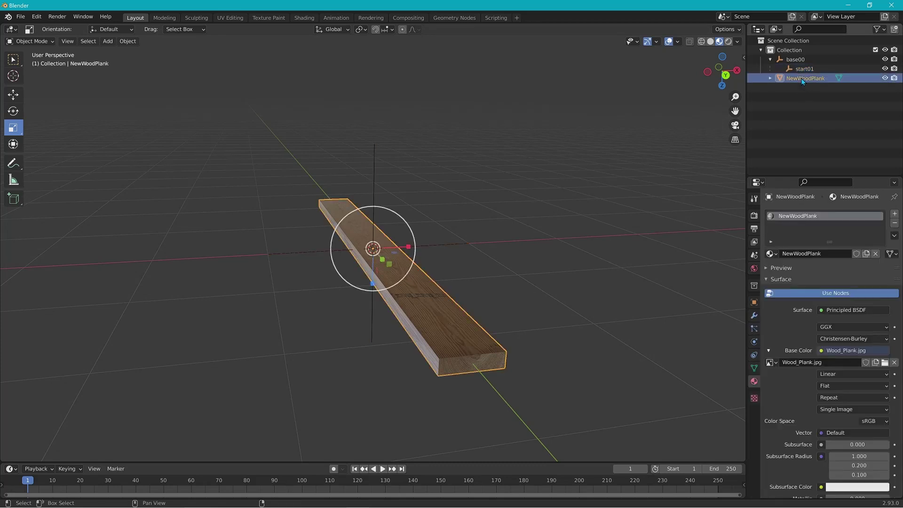
Step: Make NewWoodPlank a child of start01, expand start01 in the outliner, and duplicate the plank in place
left_click_drag(802, 77, 802, 69)
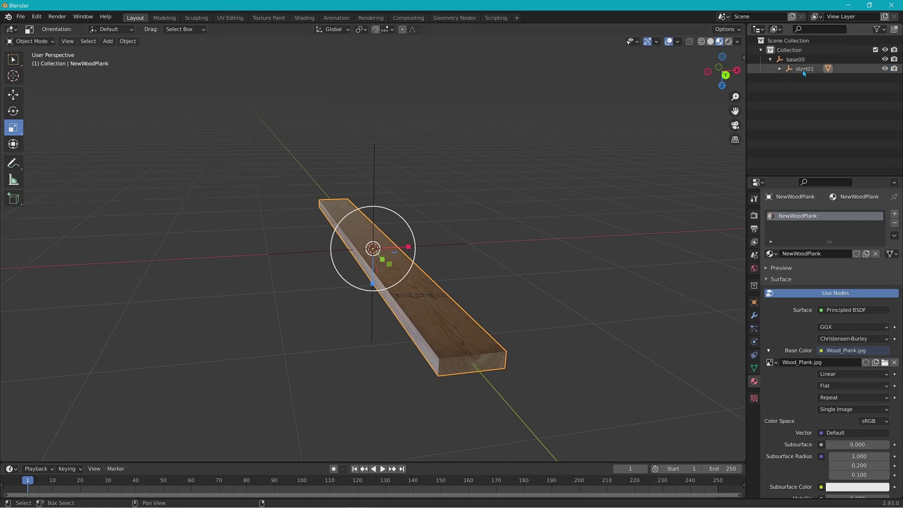
left_click(780, 69)
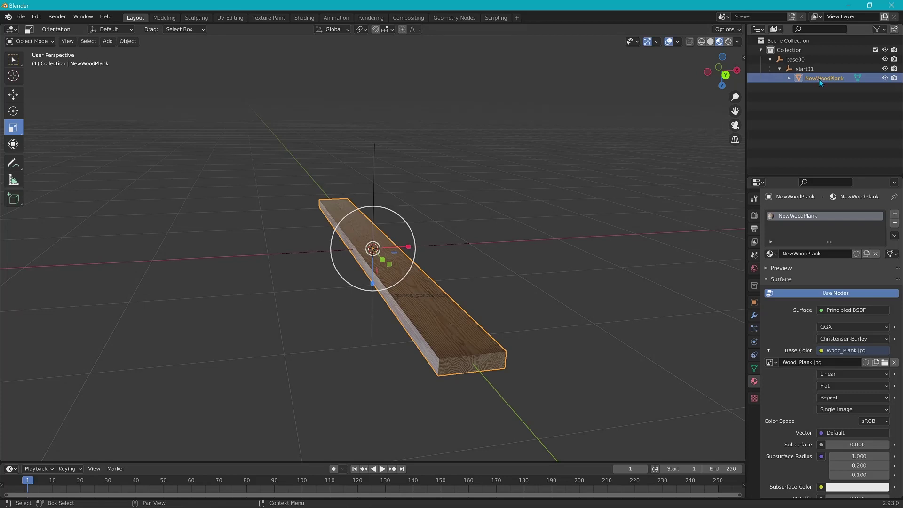
left_click(130, 42)
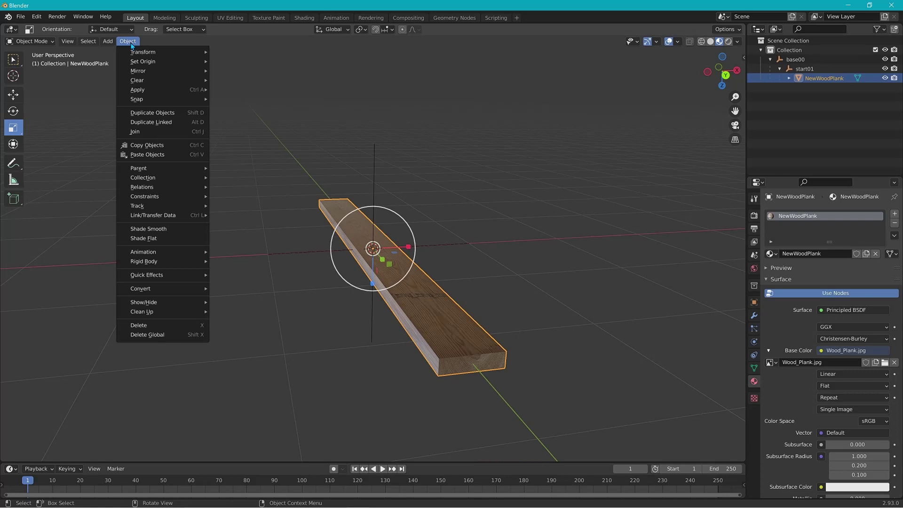
left_click(160, 114)
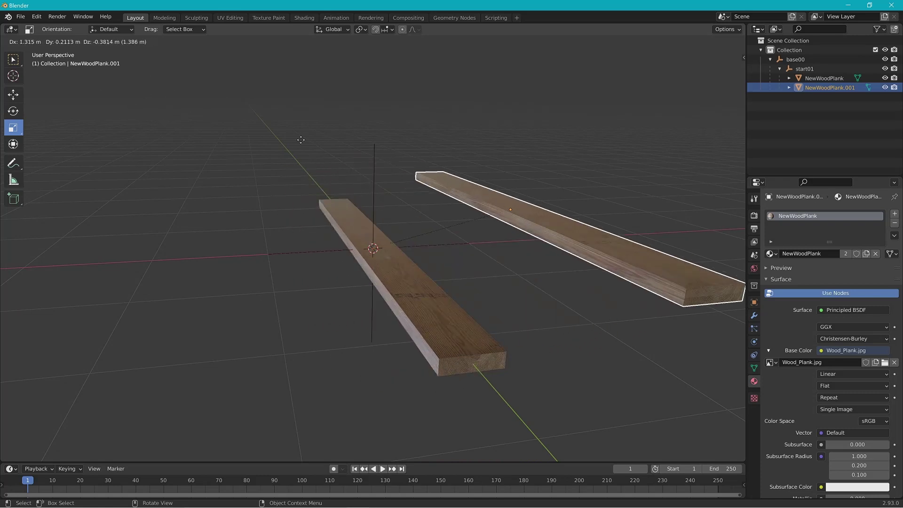
right_click(231, 141)
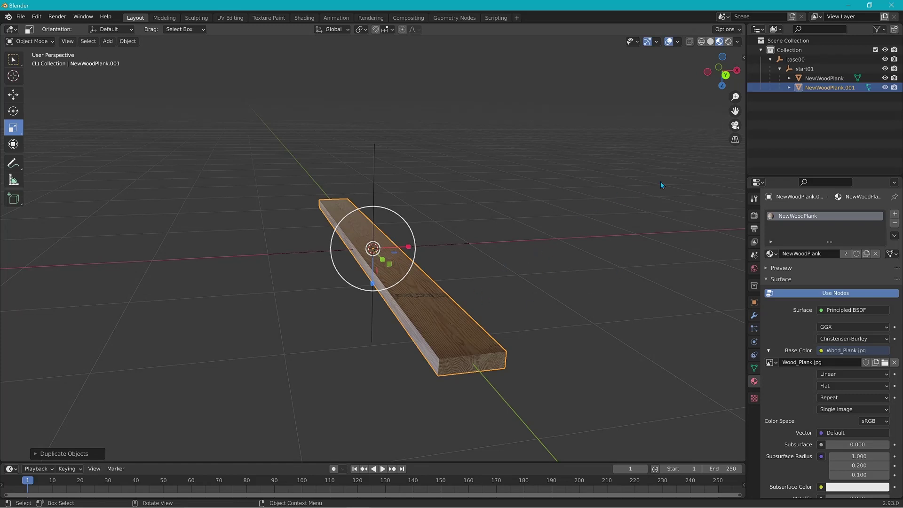
Step: Rename the duplicated plank to Colmesh-1
double_click(822, 88)
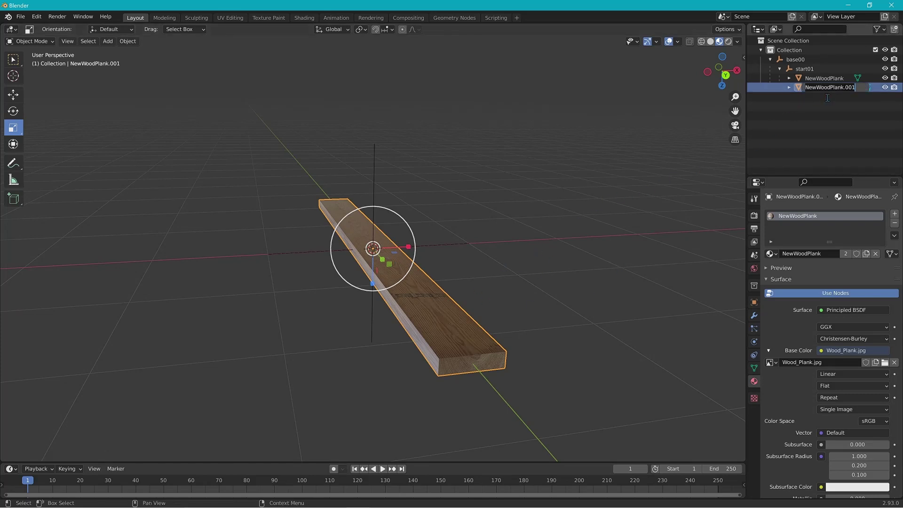
type("Colmesh-1")
key("Return")
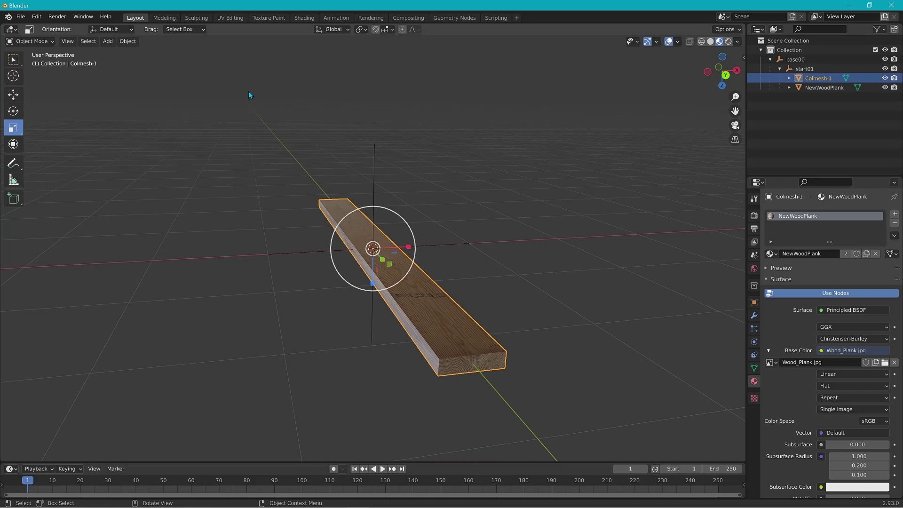
Step: Export the scene as a COLLADA file named NewWoodPlank into the Ukrain level's art\shapes\misc folder
left_click(20, 17)
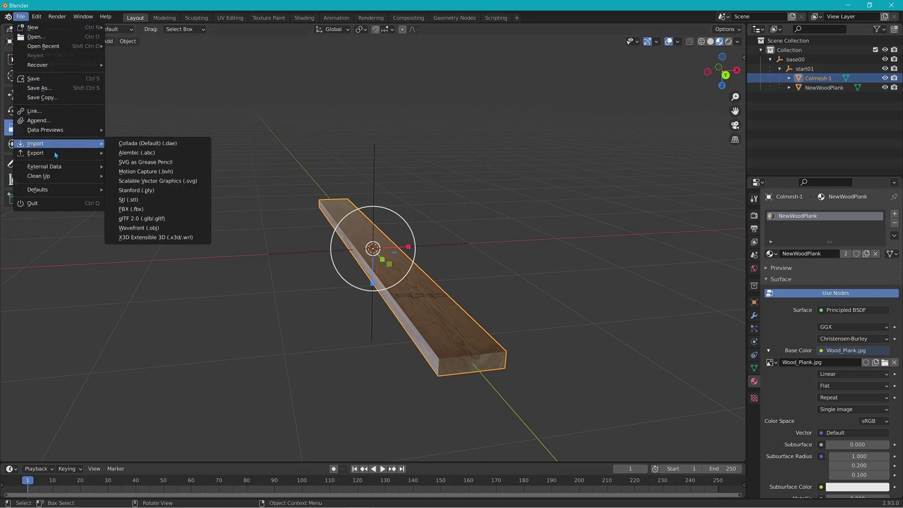
mouse_move(72, 155)
left_click(141, 151)
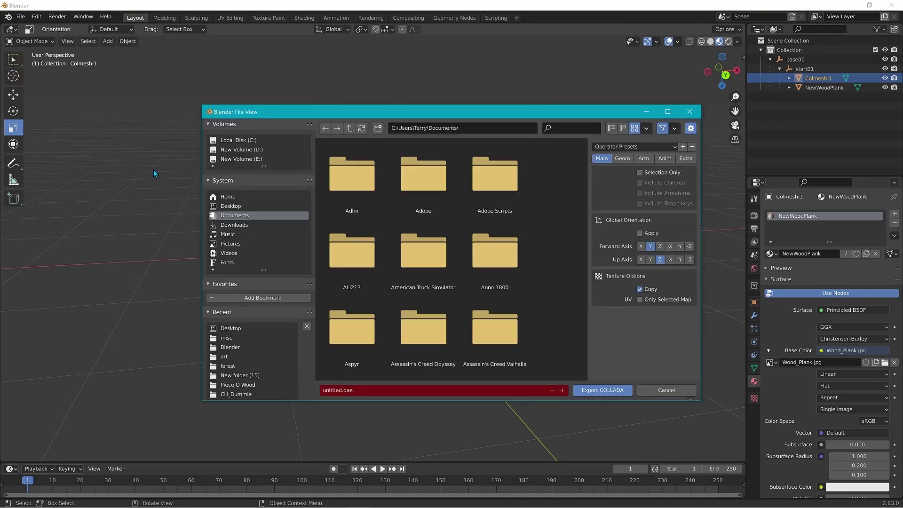
left_click(229, 338)
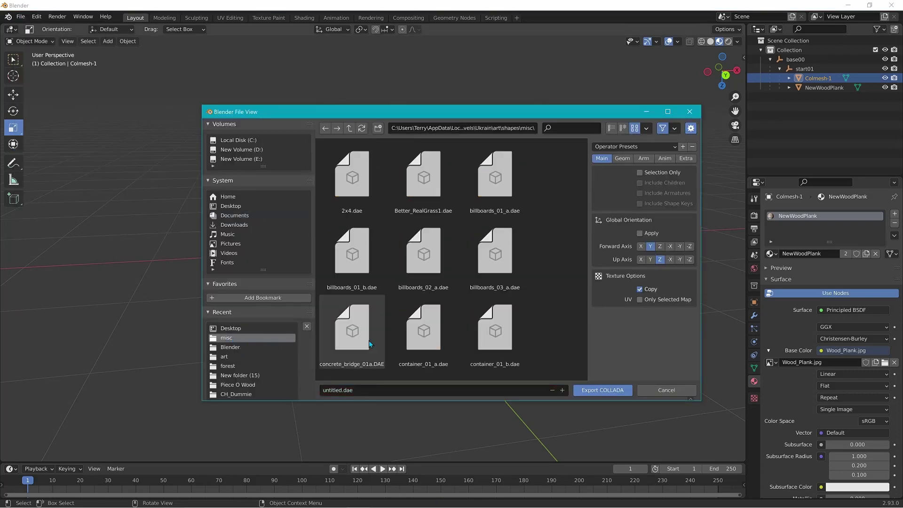
left_click(367, 390)
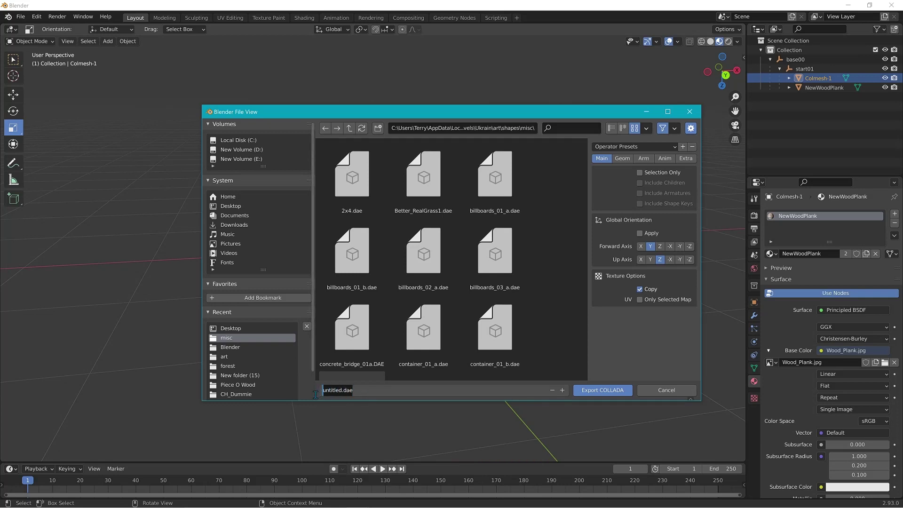
type("NewWoodPlank")
left_click(607, 390)
left_click(607, 390)
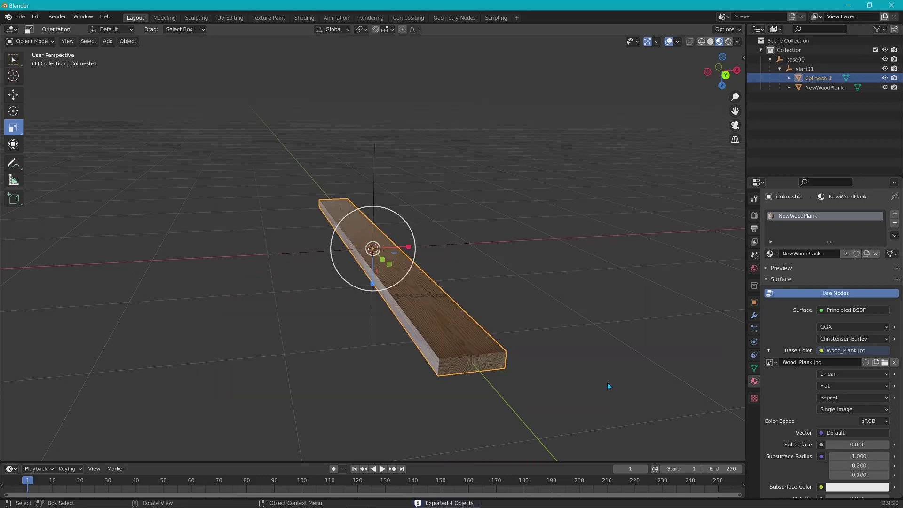
Step: Minimise the open windows, launch BeamNG.drive, and open its world editor with the Inspector closed
left_click(847, 6)
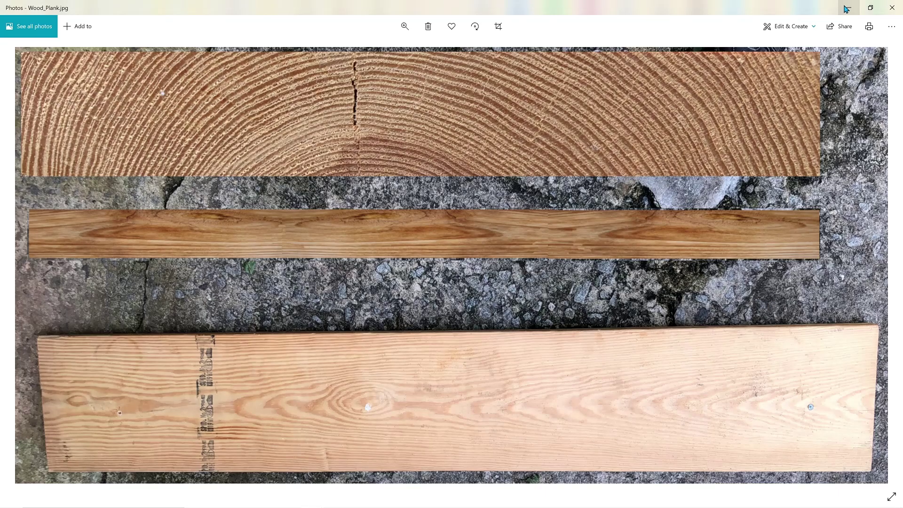
left_click(847, 8)
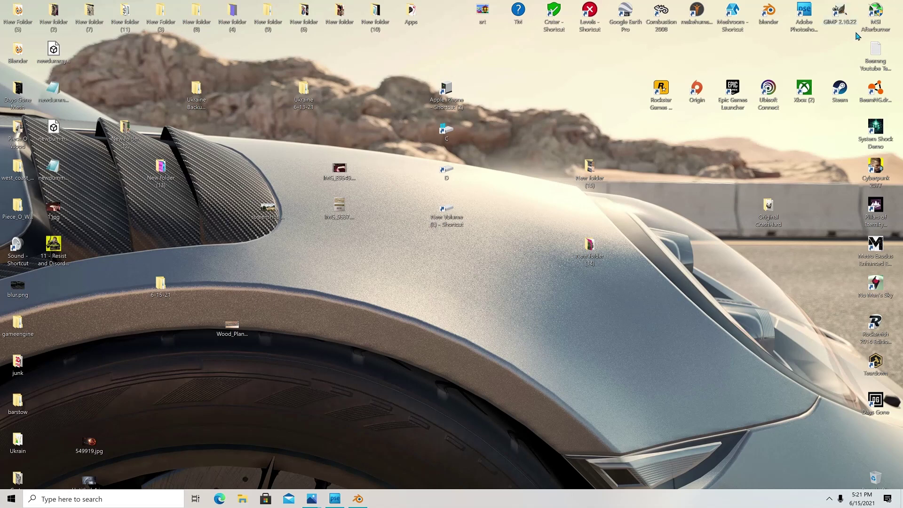
double_click(874, 89)
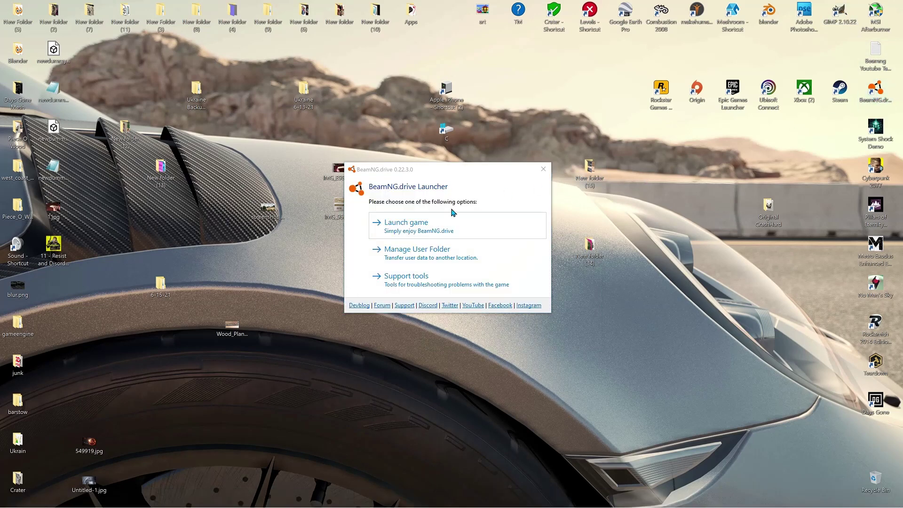
left_click(431, 233)
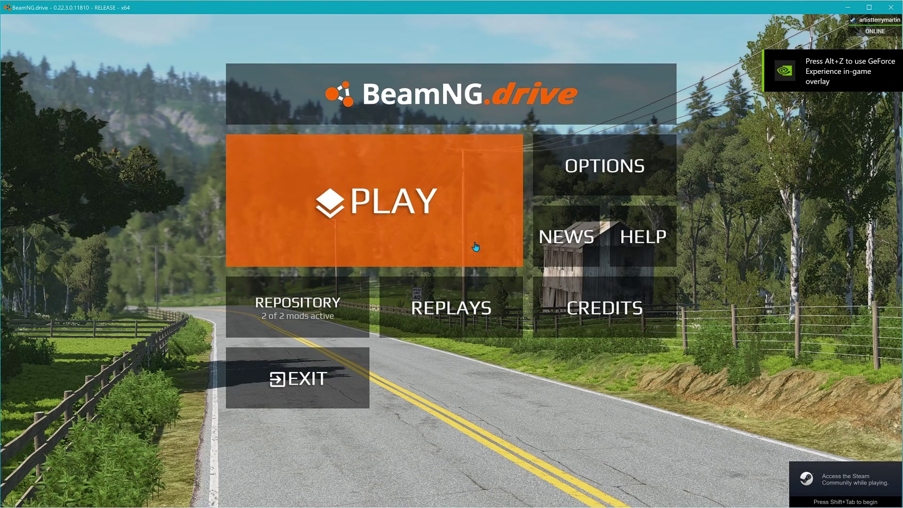
key("F11")
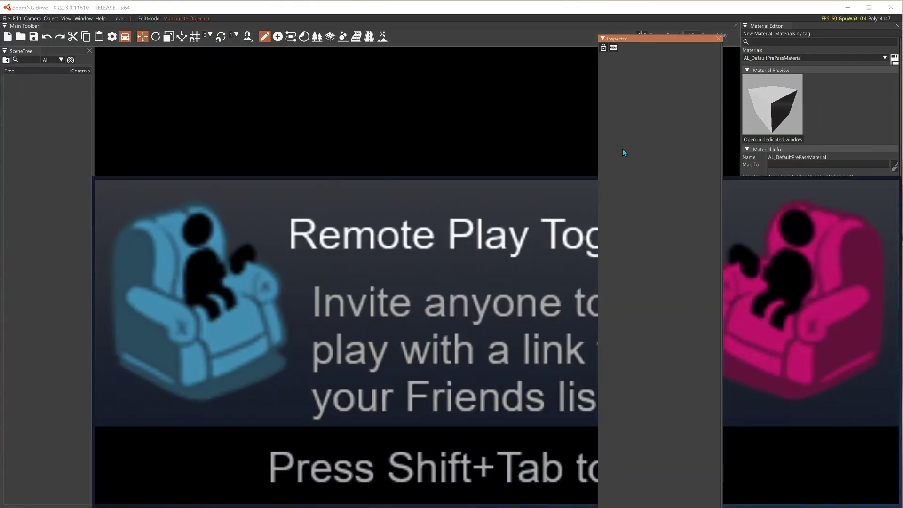
left_click(719, 38)
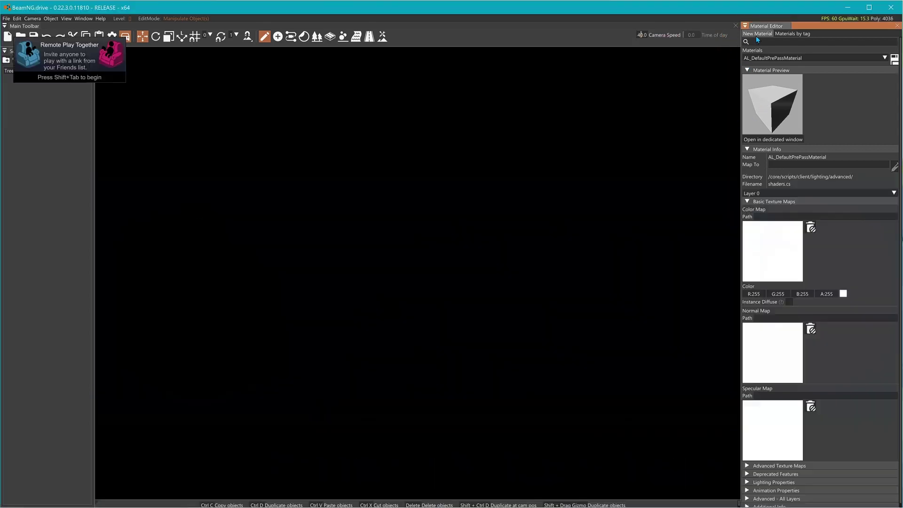
Step: Start a new material in the Material Editor and look up Colmesh-1's material name in Blender's outliner
left_click(755, 35)
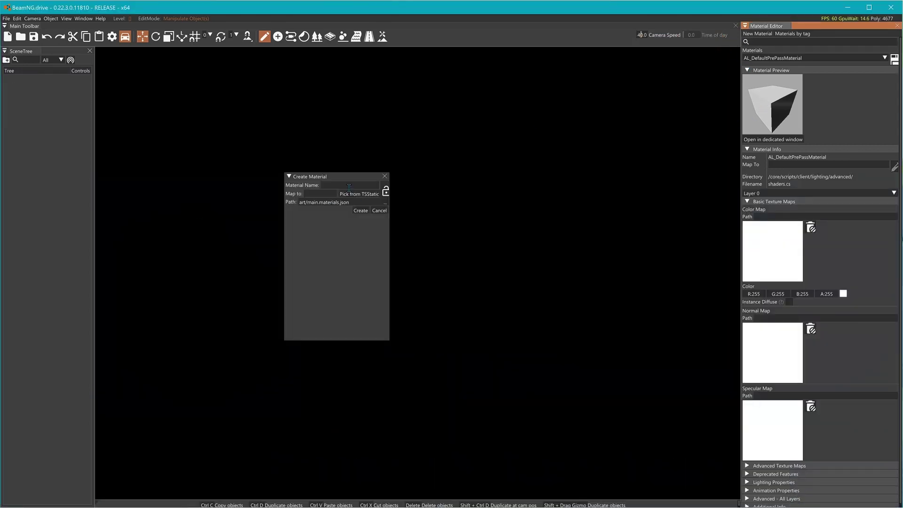
key("alt+Tab")
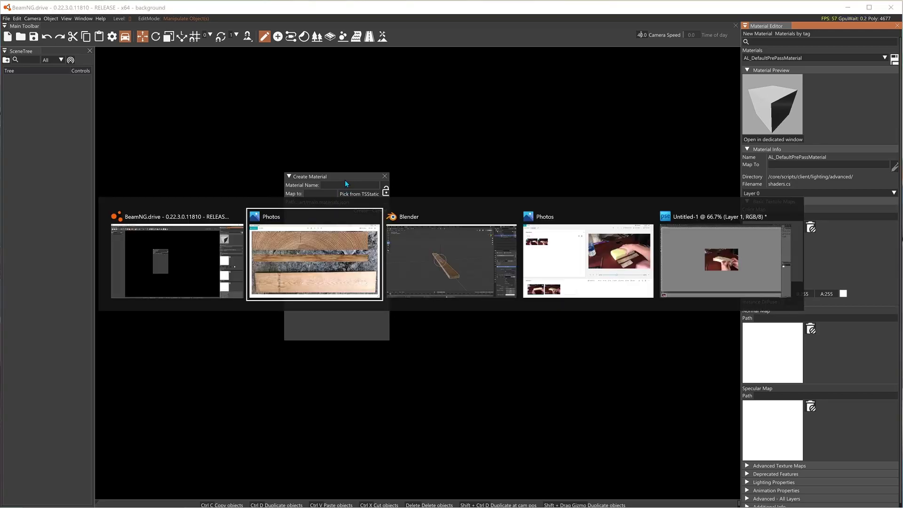
key("alt+Tab")
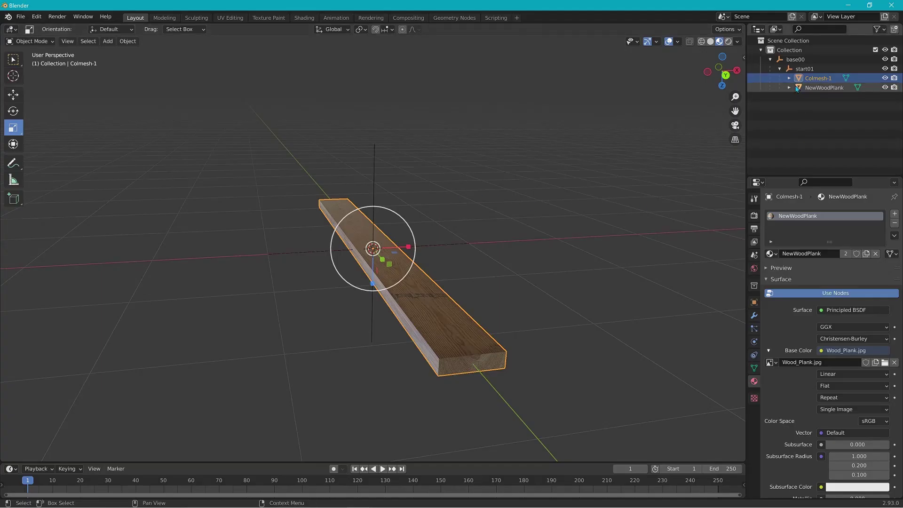
left_click(789, 78)
left_click(799, 87)
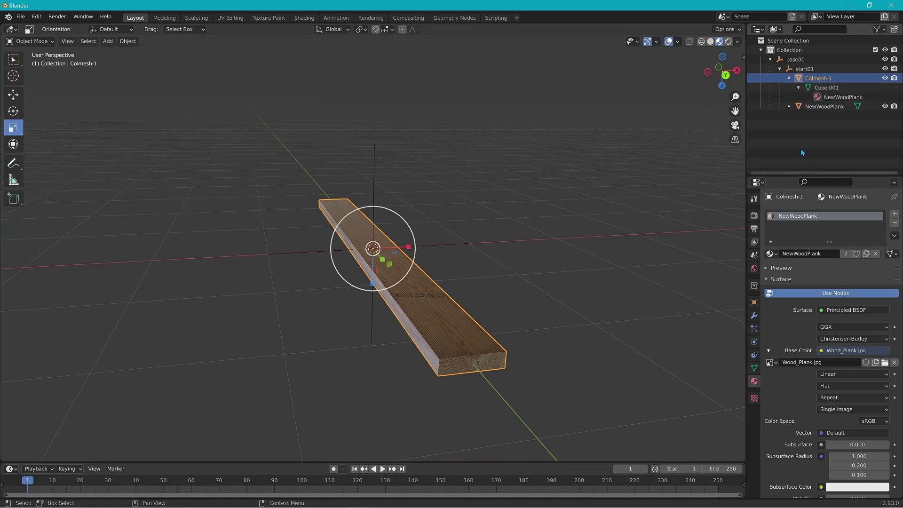
key("alt+Tab")
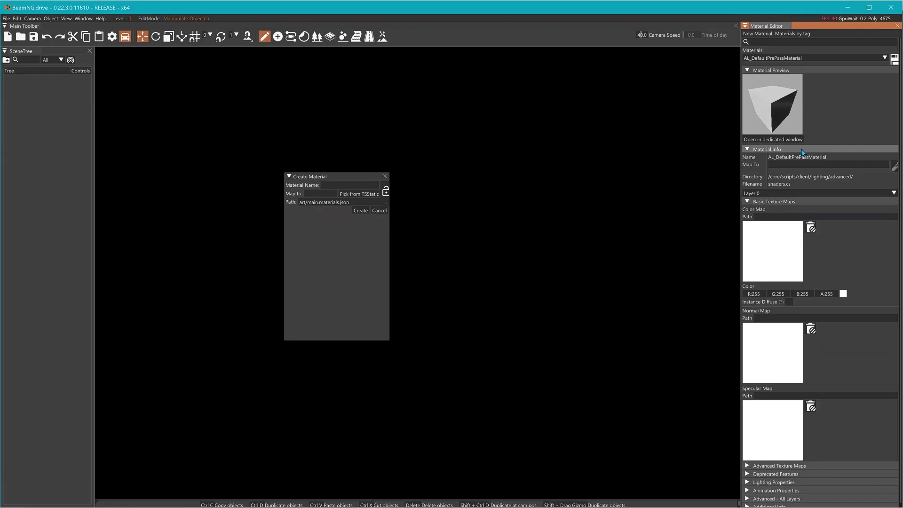
Step: Create the material with the name NewWoodPlank and open the file browser for its Color Map
left_click(347, 188)
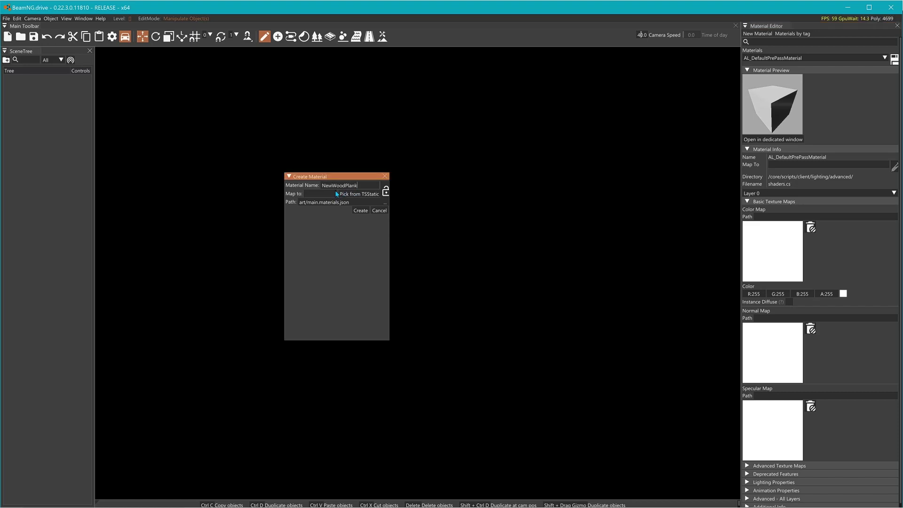
type("NewWoodPlank")
left_click(361, 211)
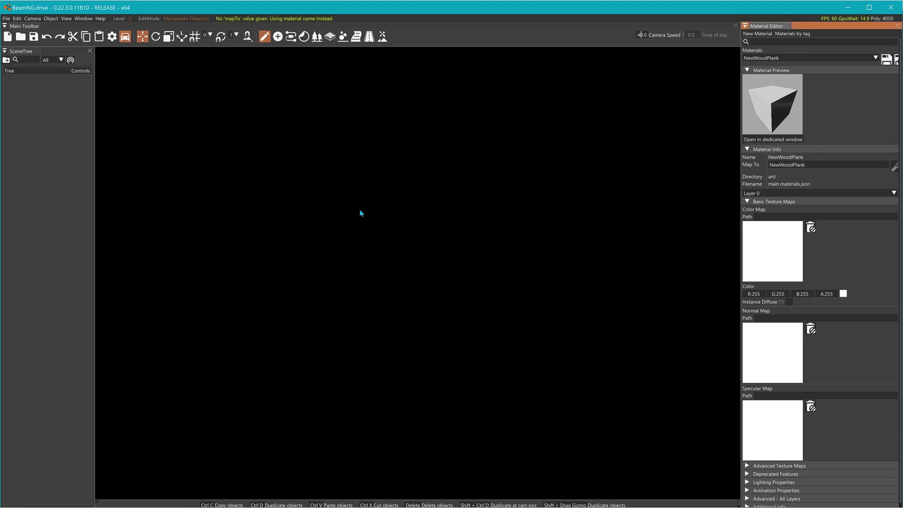
left_click(762, 246)
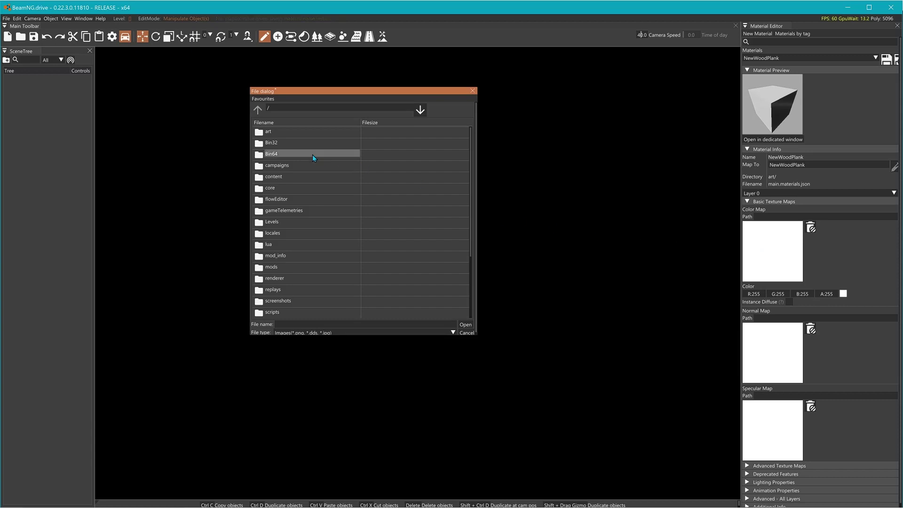
double_click(277, 132)
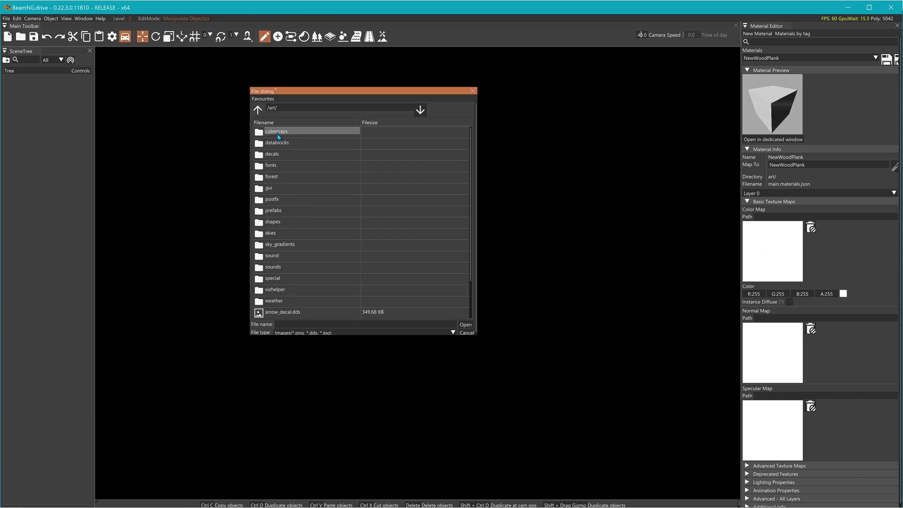
key("alt+Tab")
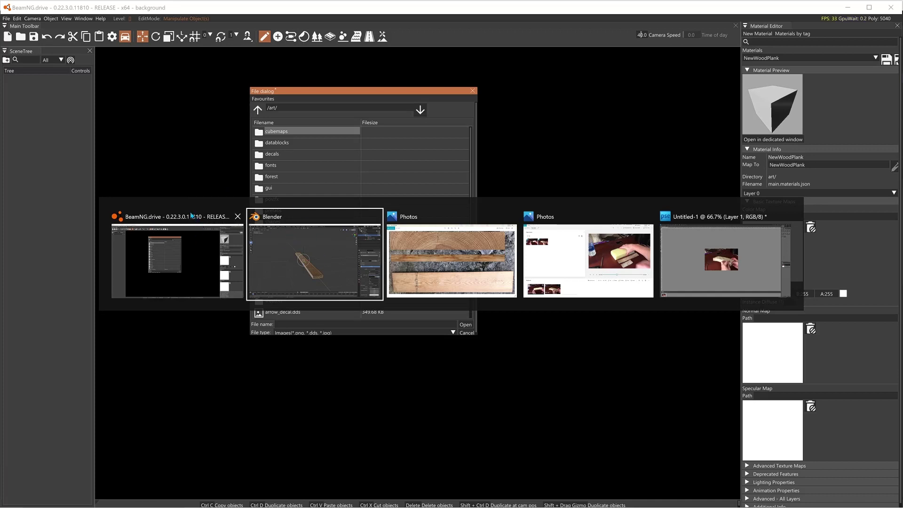
key("alt+Tab")
key("alt+Tab")
key("alt+Tab")
key("alt+Tab")
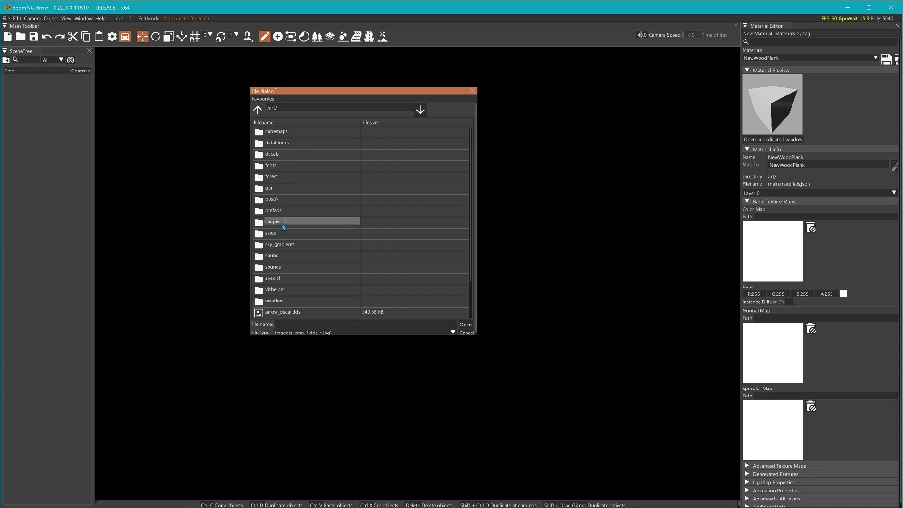
left_click(257, 110)
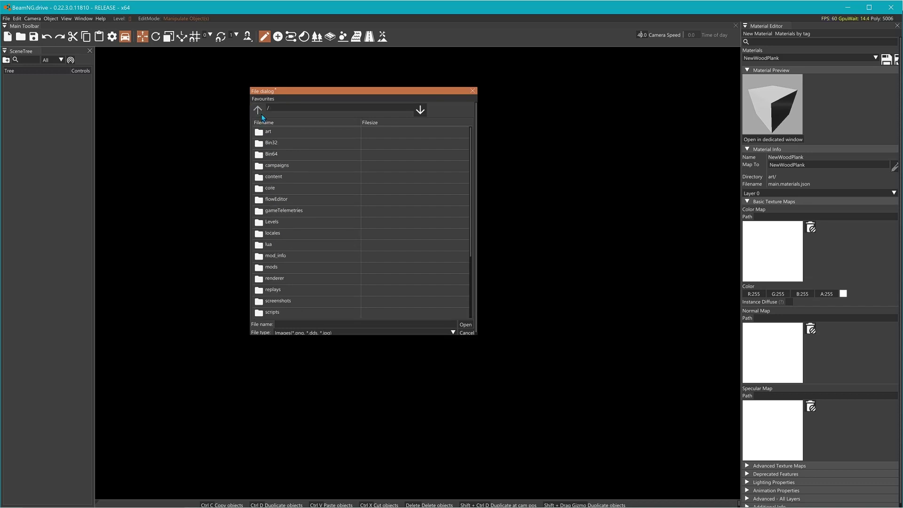
Step: Browse to the /Levels/Ukrain/art/shapes/misc folder and set the file type filter to Any files
double_click(274, 221)
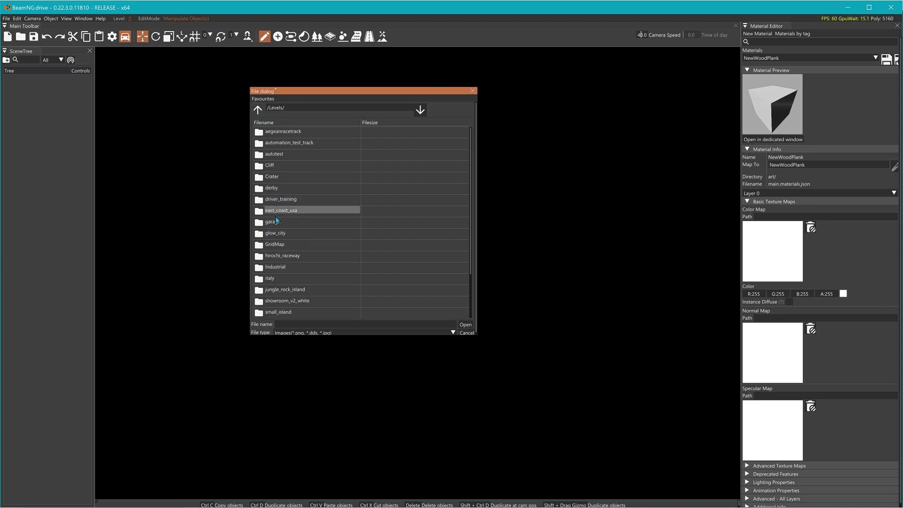
scroll(276, 286, "down", 2)
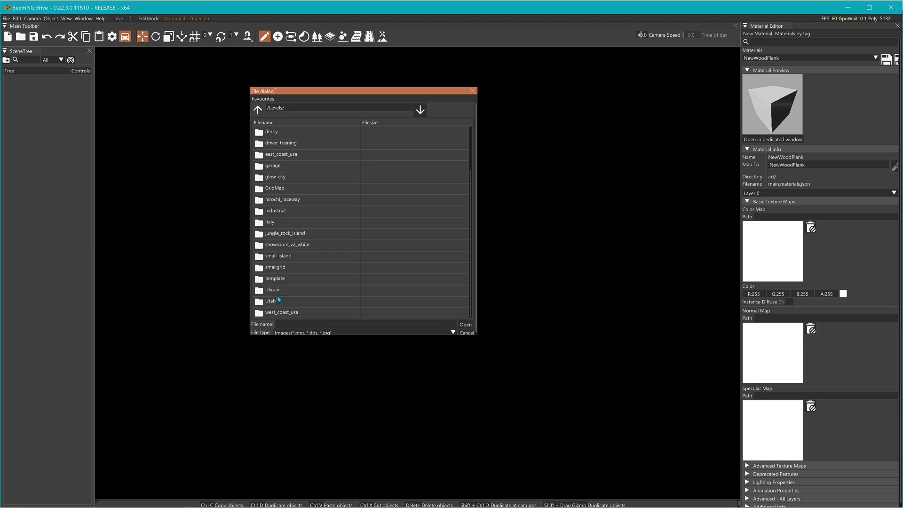
double_click(277, 289)
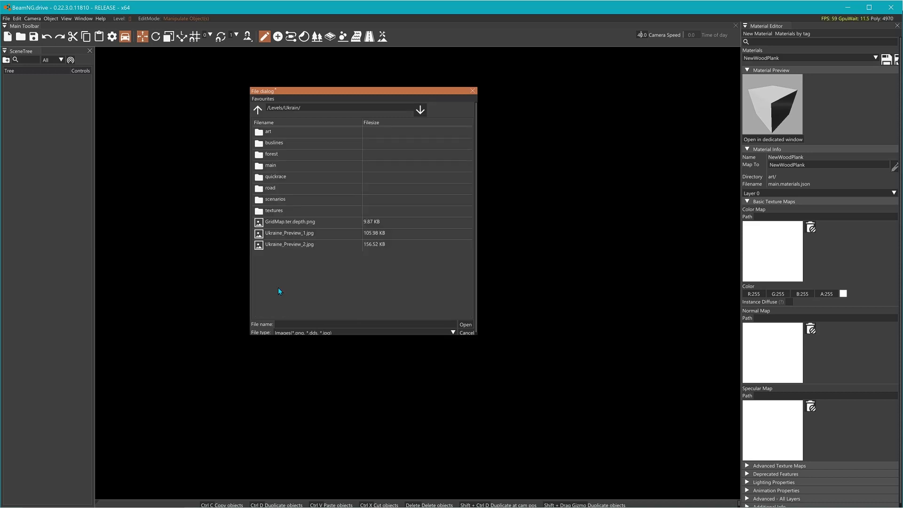
double_click(269, 131)
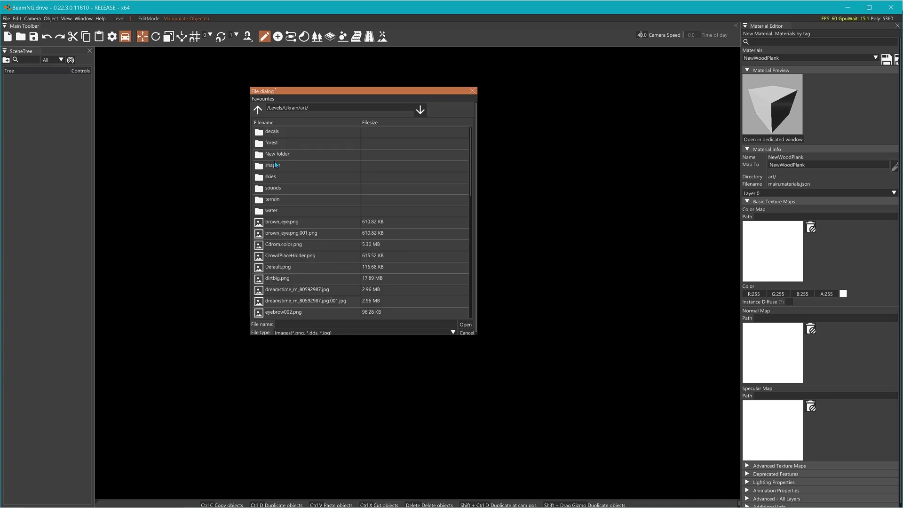
double_click(275, 163)
double_click(272, 155)
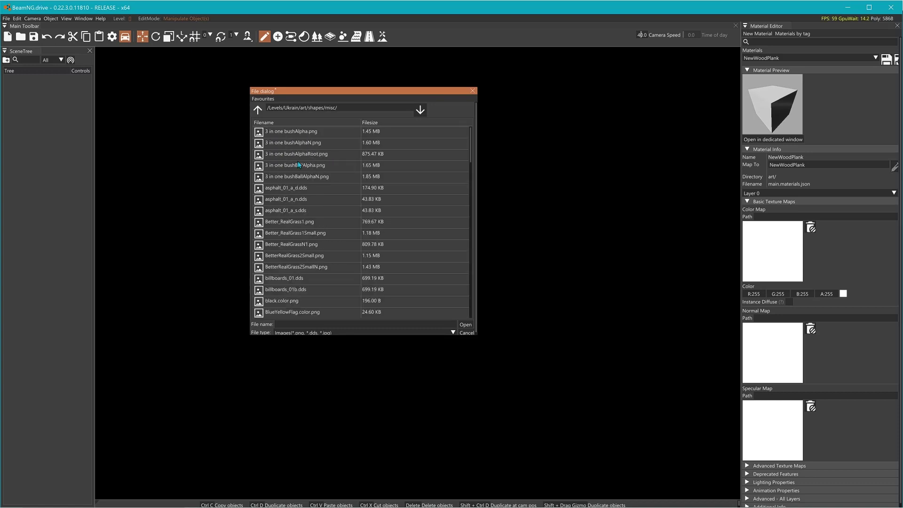
left_click(353, 333)
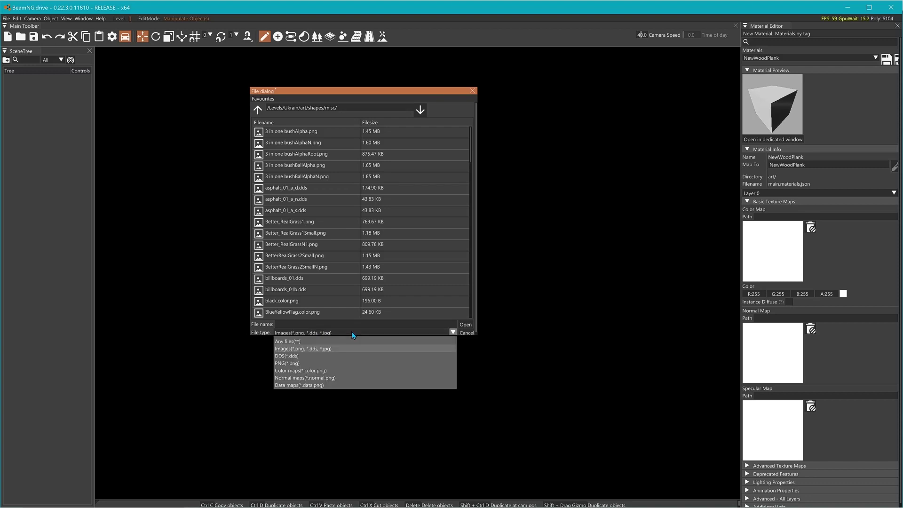
left_click(295, 342)
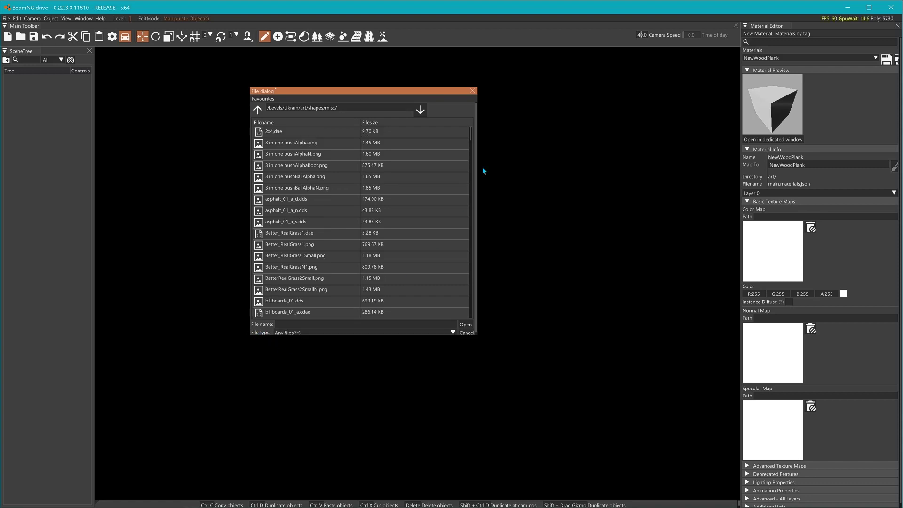
Step: Look through the misc folder for the plank texture and check the Base Color image of the NewWoodPlank material in Blender
left_click_drag(471, 139, 471, 222)
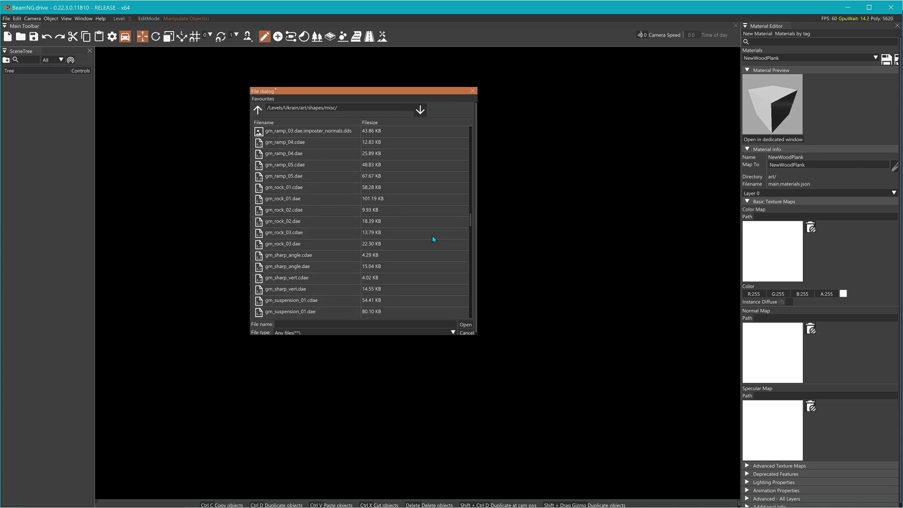
scroll(303, 269, "down", 10)
scroll(308, 273, "down", 8)
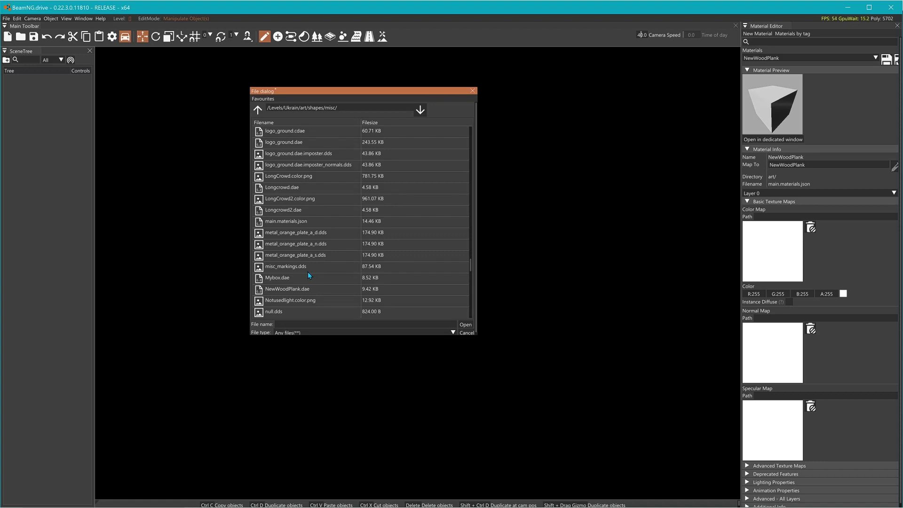
scroll(307, 272, "down", 1)
key("alt+Tab")
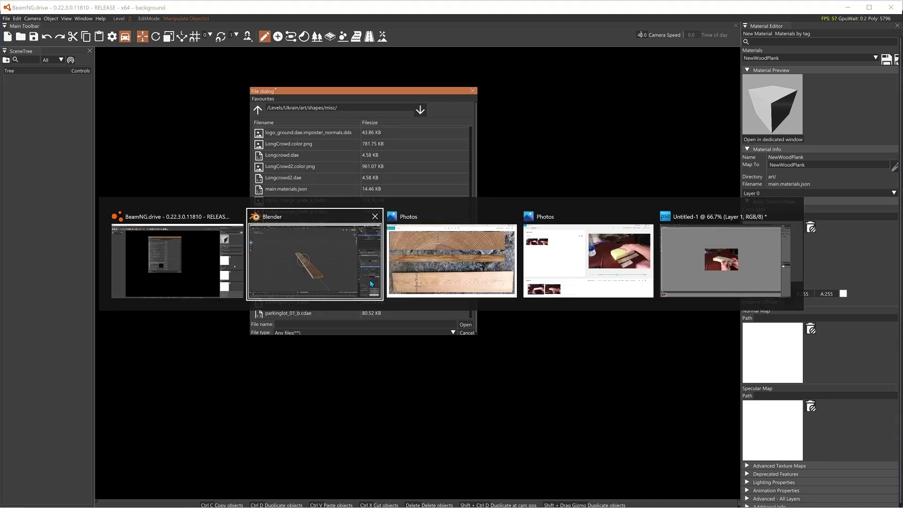
key("alt+Tab")
key("alt+Tab")
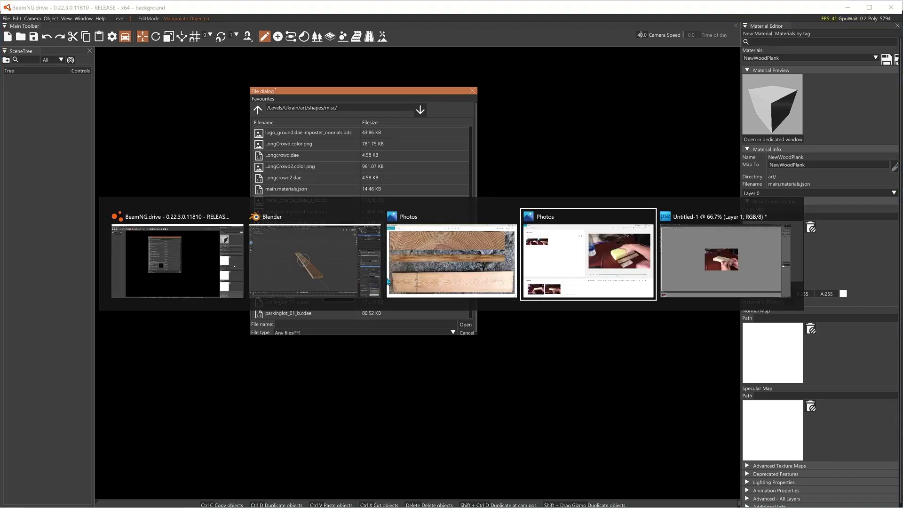
key("alt+Tab")
key("alt+Tab")
key("alt+Tab")
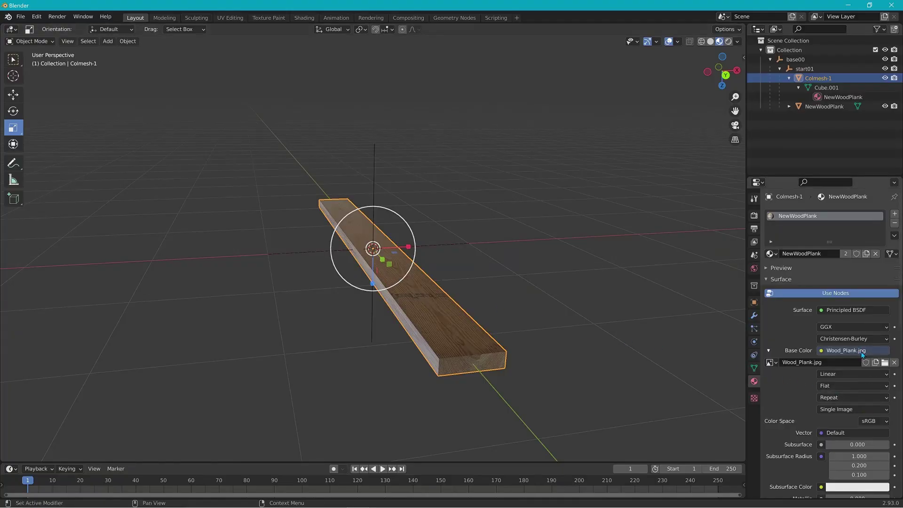
left_click(884, 362)
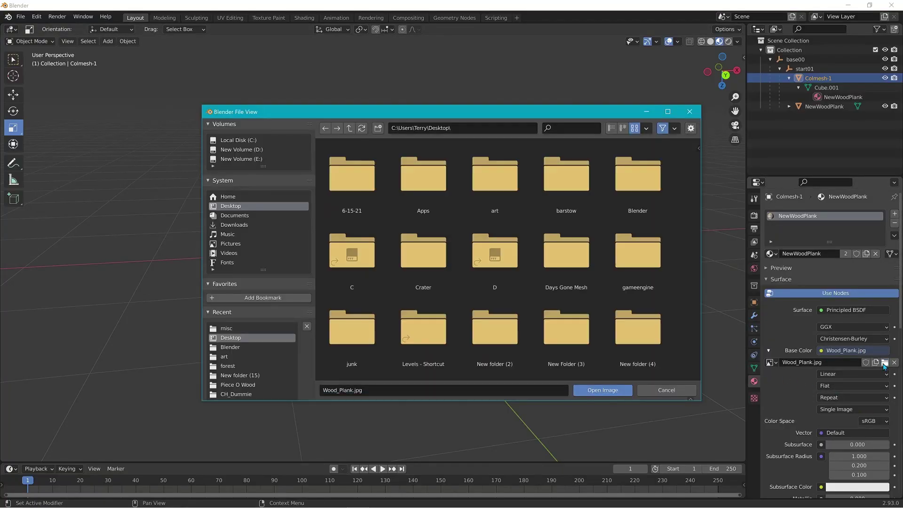
Step: View the plank texture image in Photos to check its file name, and return to BeamNG.drive
key("alt+Tab")
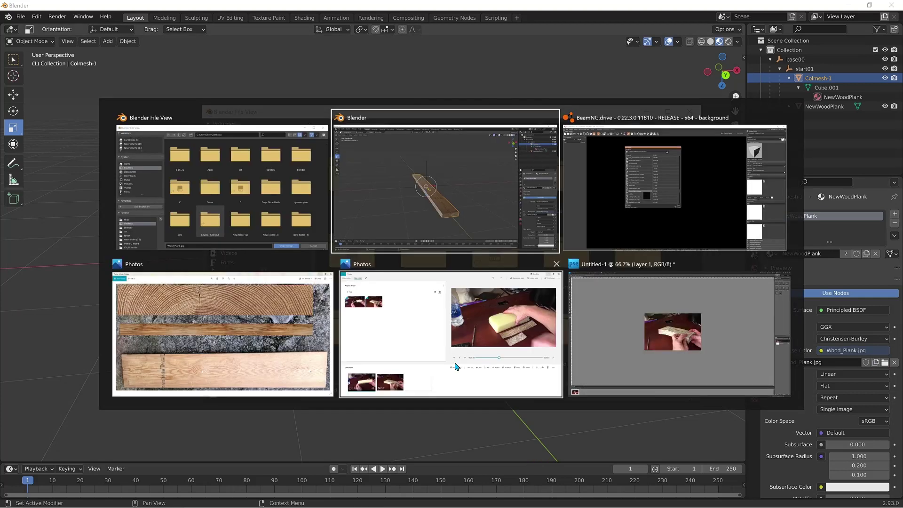
key("alt+Tab")
key("alt+Tab")
key("alt+Tab")
key("alt+Tab")
key("alt+Tab")
key("alt+Tab")
key("alt+Tab")
key("alt+Tab")
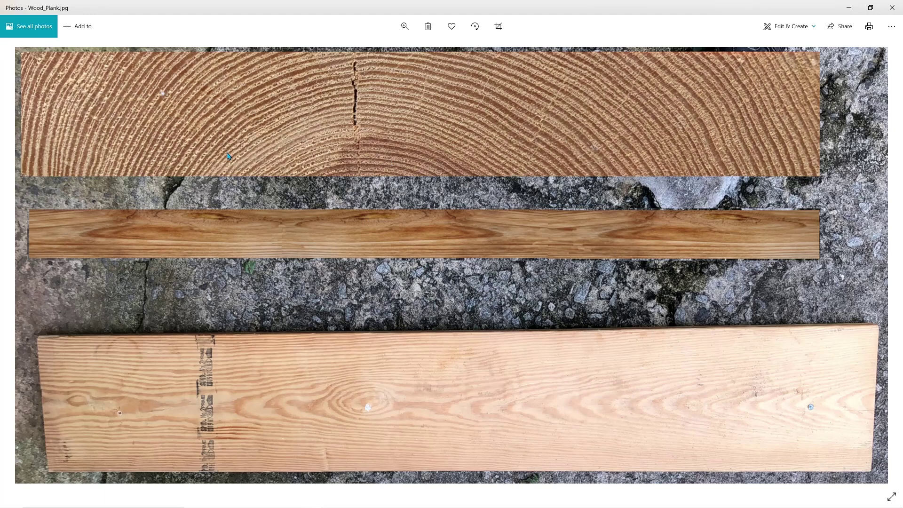
key("alt+Tab")
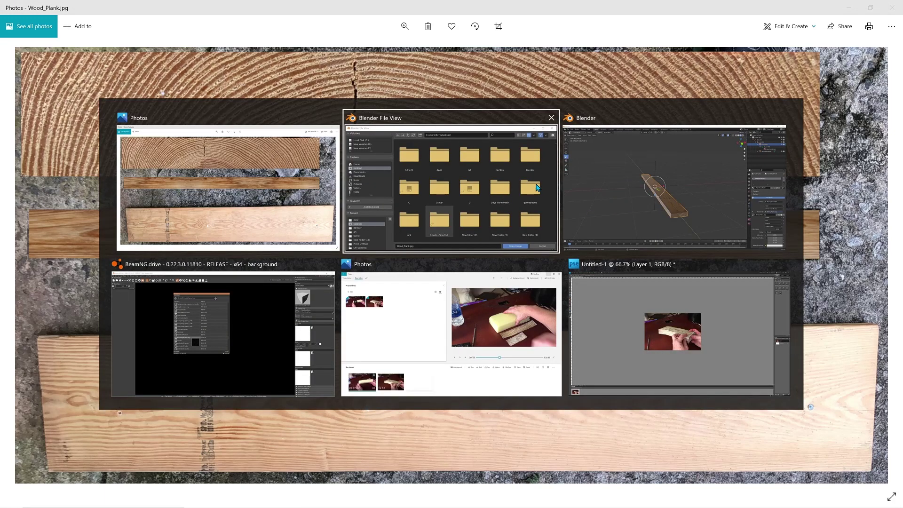
key("alt+Tab")
key("alt+Tab")
key("alt+Tab")
key("alt+Tab")
key("alt+Tab")
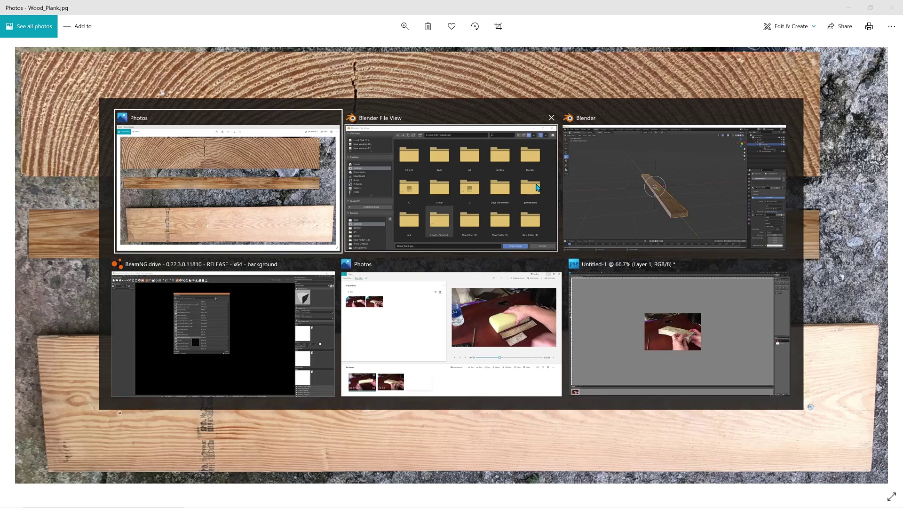
key("alt+Tab")
key("alt+Tab")
key("alt+Tab")
key("alt+Tab")
key("alt+Tab")
key("alt+Tab")
key("alt+Tab")
key("alt+Tab")
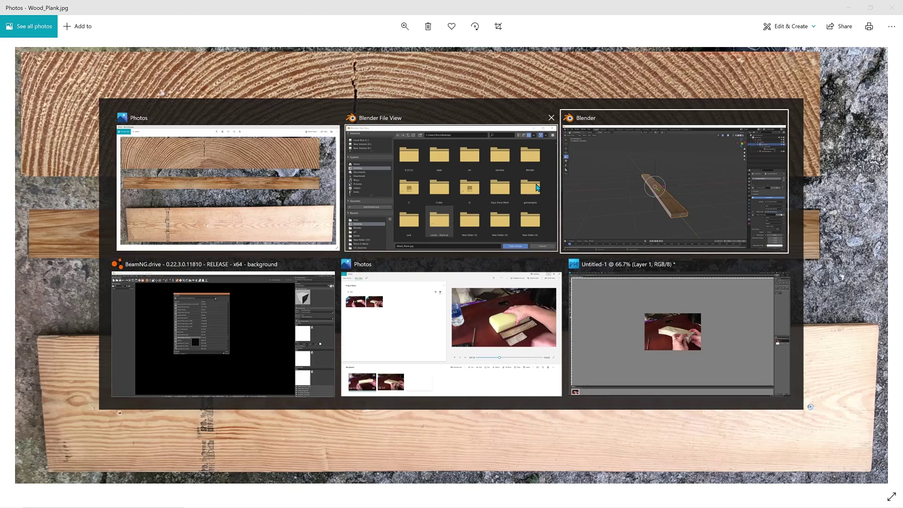
key("alt+Tab")
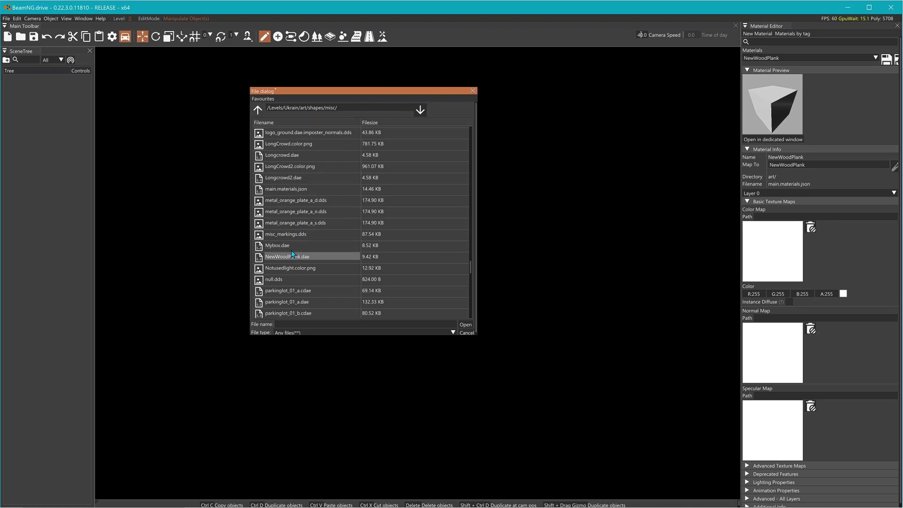
Step: Load Wood_Plank.jpg from the misc folder as the Color Map and save the NewWoodPlank material
scroll(294, 258, "down", 10)
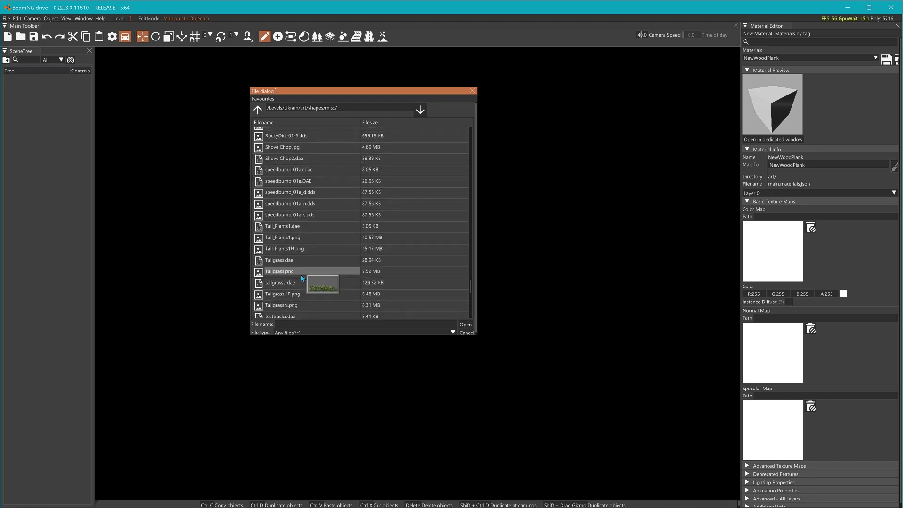
scroll(302, 278, "down", 3)
scroll(301, 278, "down", 2)
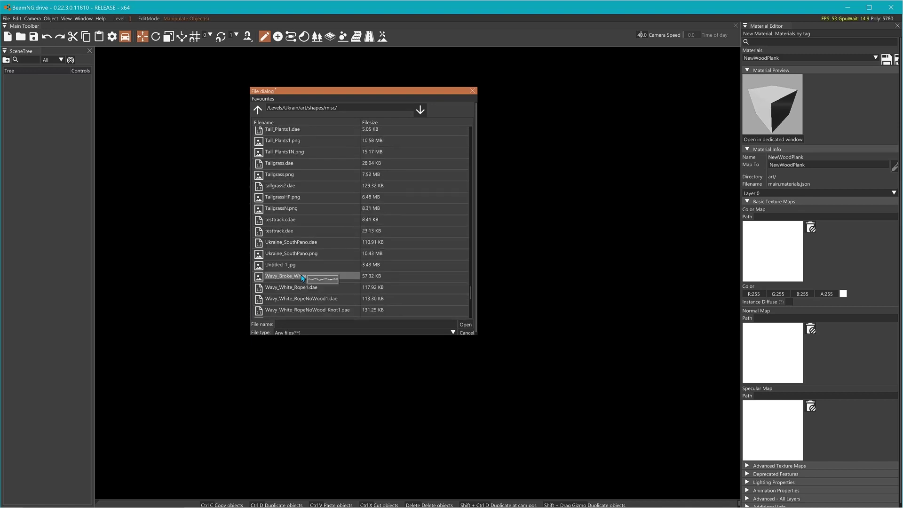
scroll(302, 277, "down", 6)
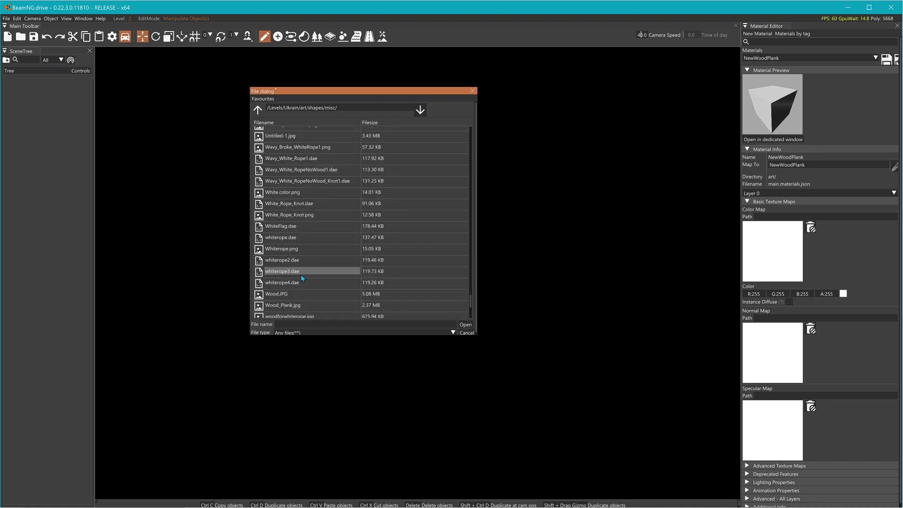
left_click(294, 305)
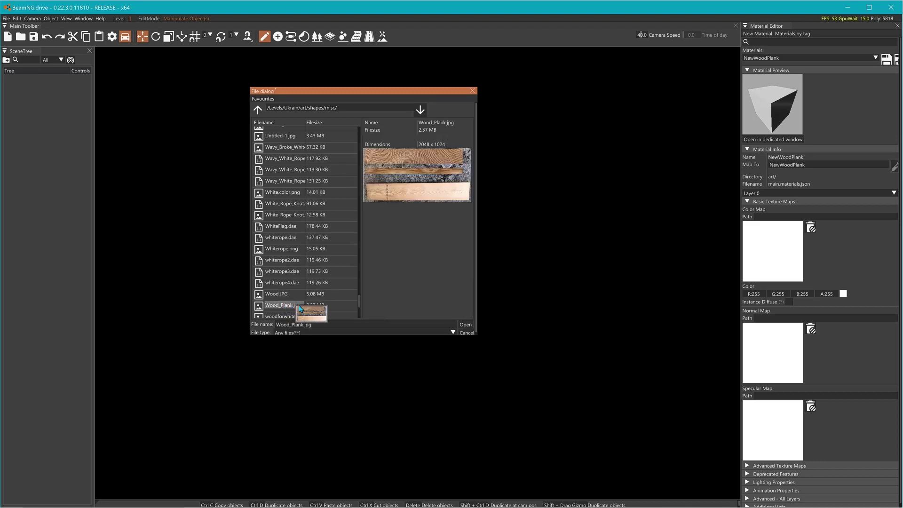
left_click(464, 325)
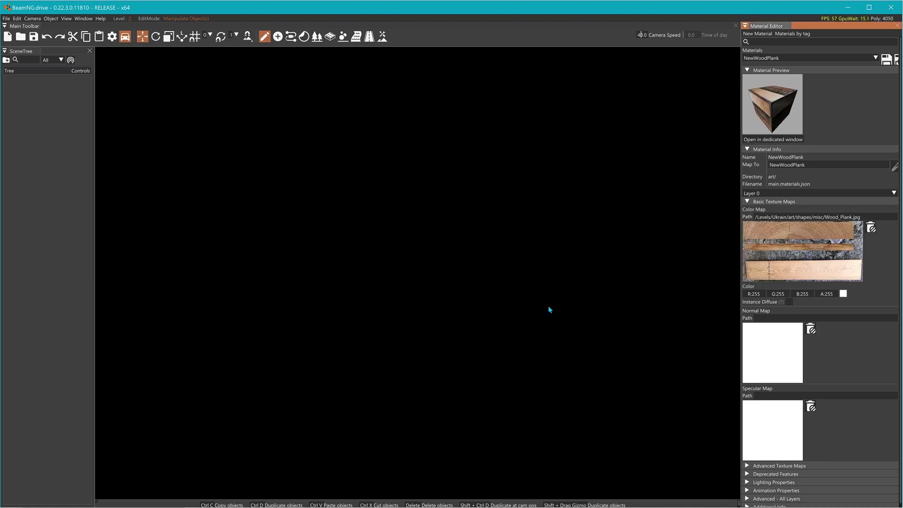
left_click(890, 63)
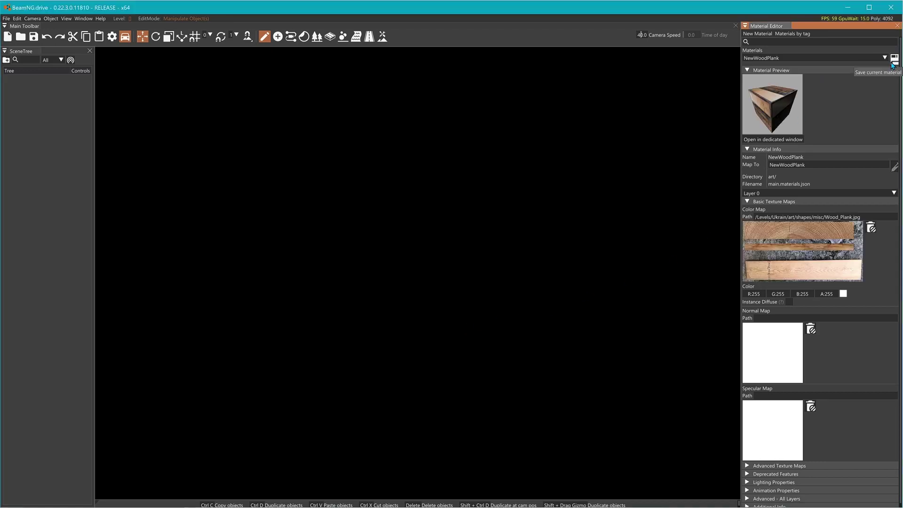
Step: Exit the world editor and spawn in Freeroam on the Ukraine level at the spawn_dirtpath point
left_click(6, 19)
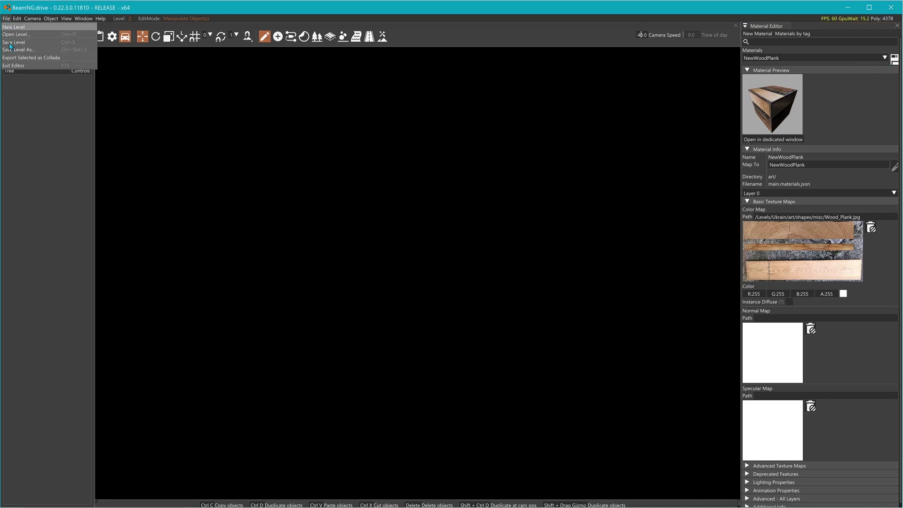
left_click(20, 67)
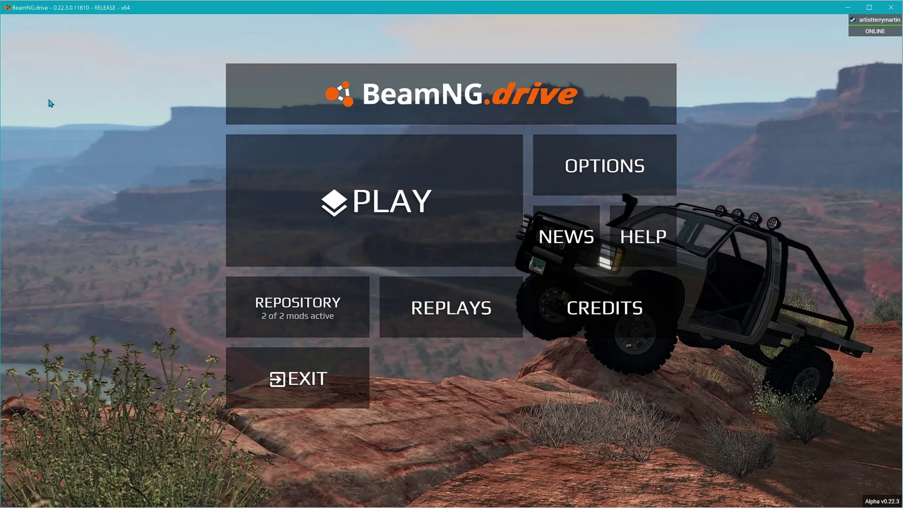
left_click(358, 210)
left_click(517, 210)
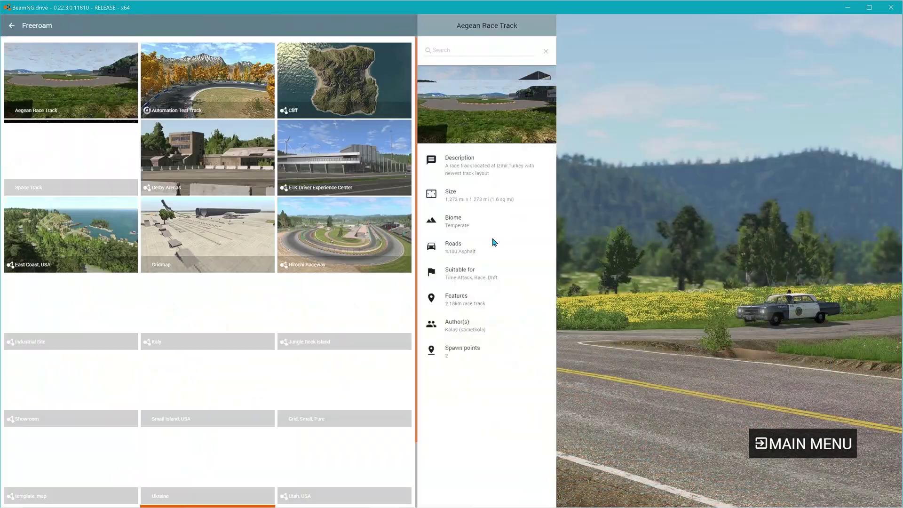
scroll(333, 371, "down", 3)
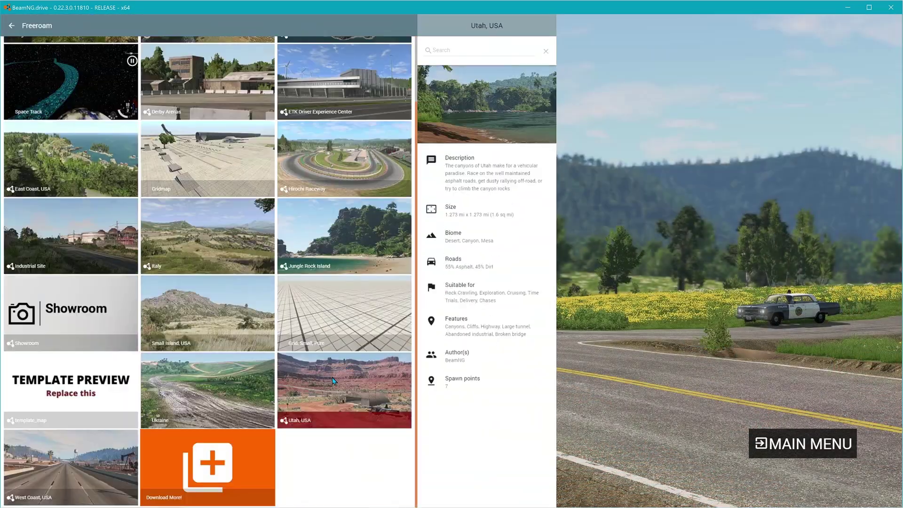
left_click(222, 406)
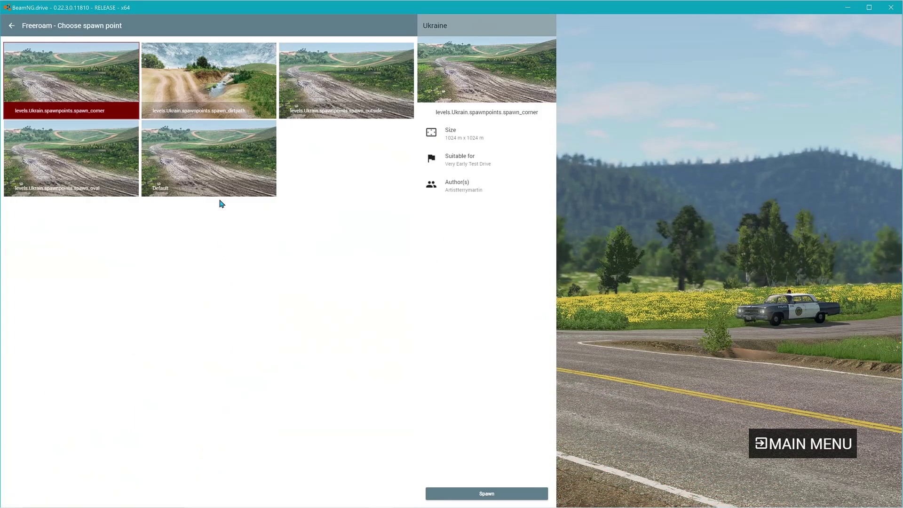
left_click(215, 94)
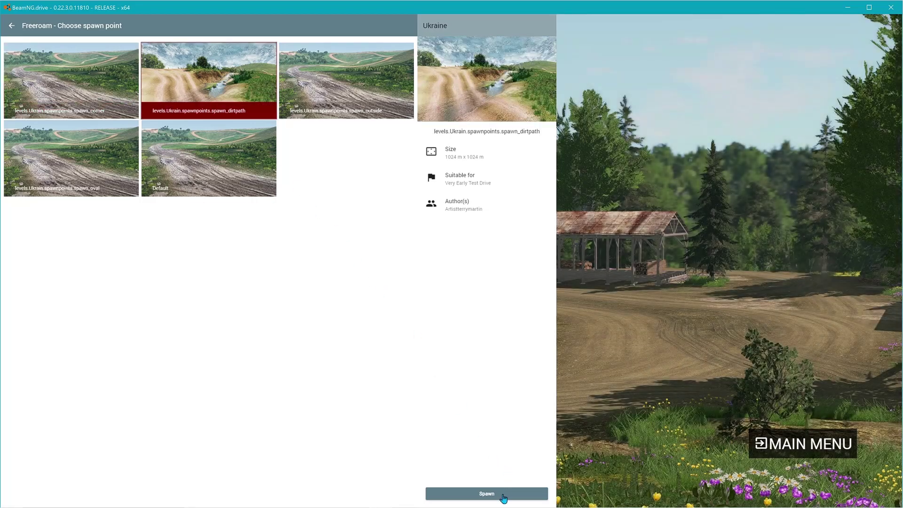
left_click(502, 495)
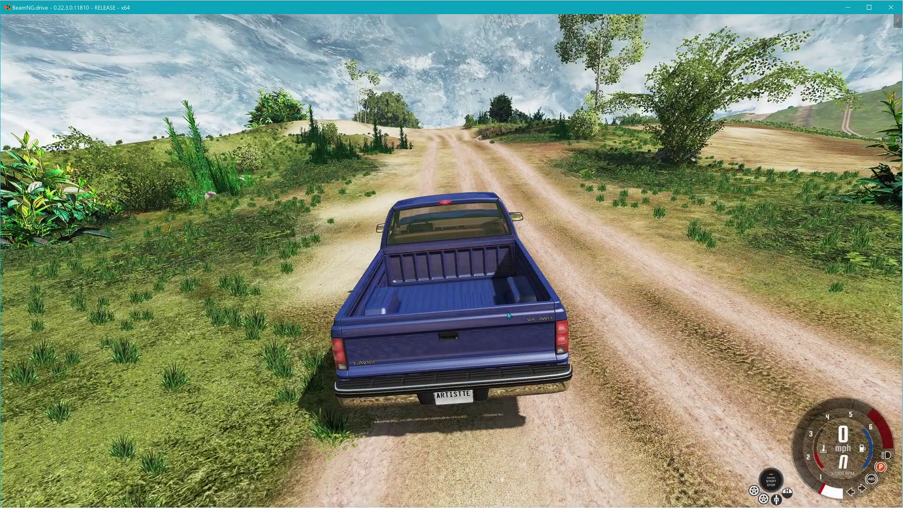
Step: Fly the free camera to the grassy ground beside the dirt road and open the world editor
right_click_drag(507, 311, 748, 306)
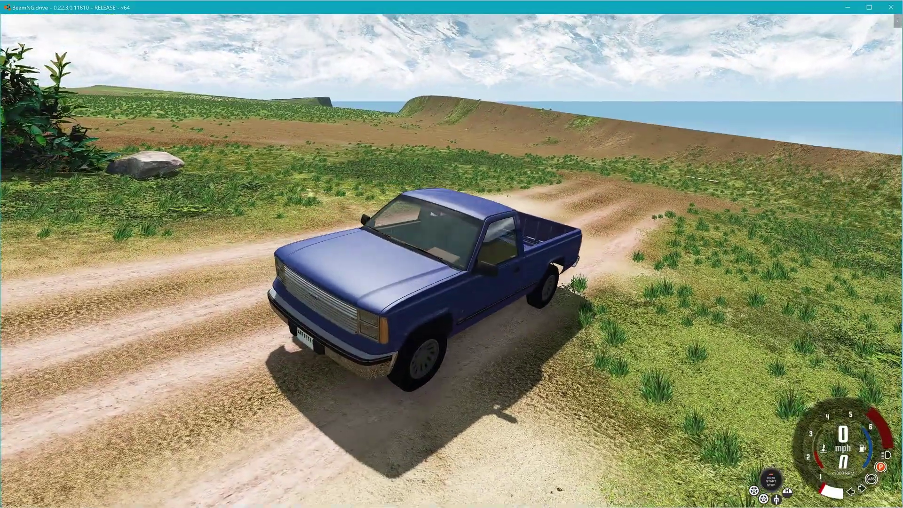
key("shift+c")
right_click_drag(451, 254, 602, 109)
key("w")
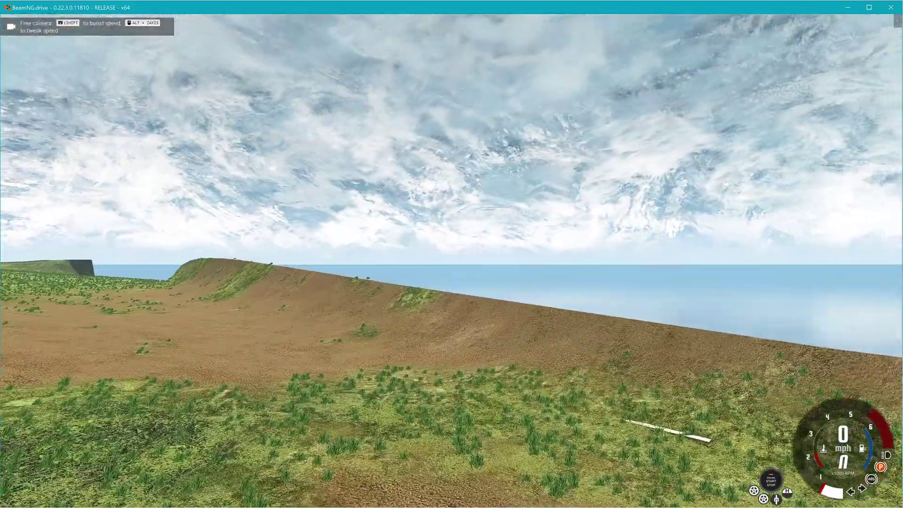
right_click_drag(451, 254, 94, 278)
key("w")
key("w")
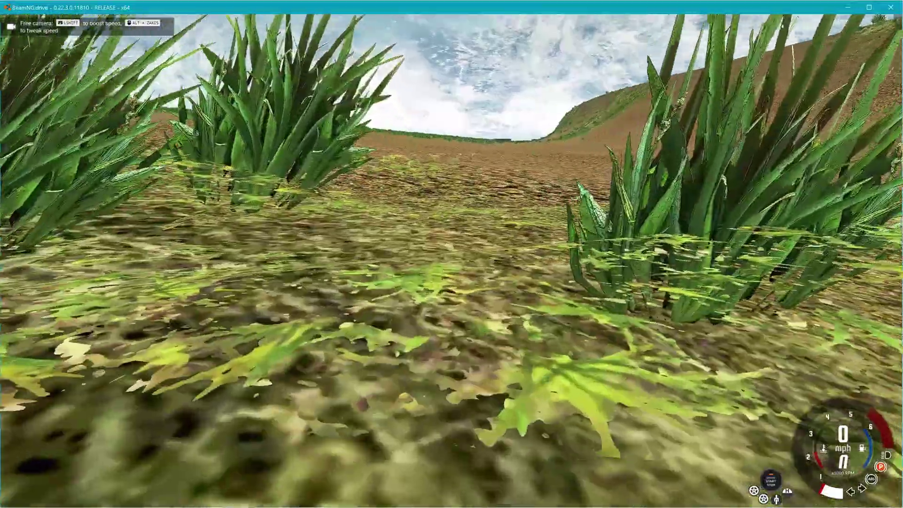
key("s")
right_click_drag(451, 254, 367, 247)
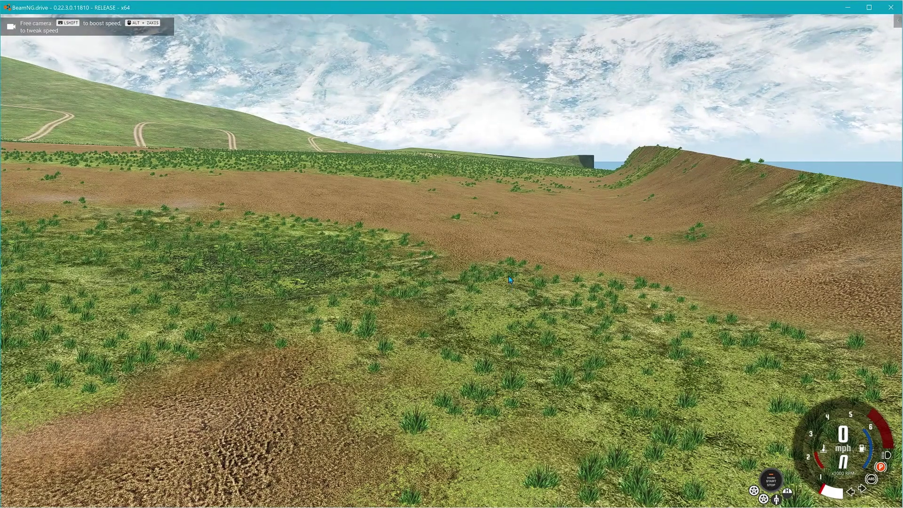
key("F11")
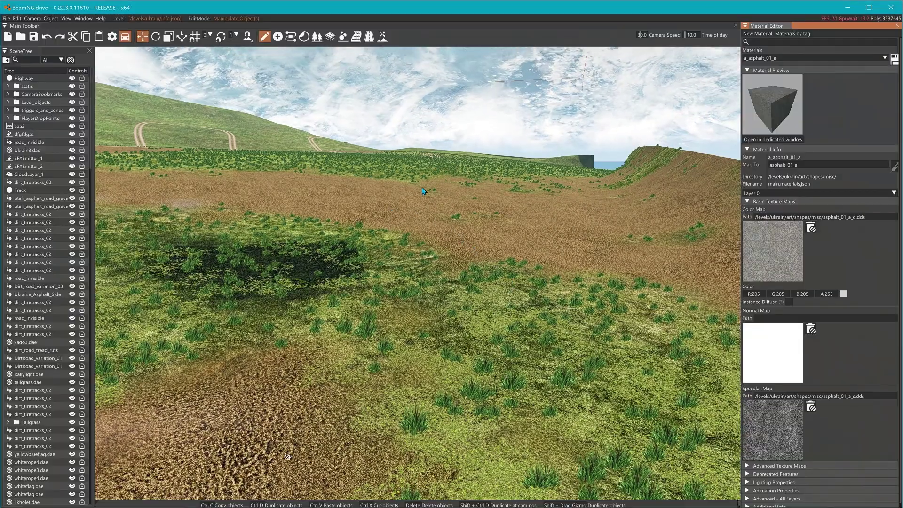
Step: Search the Asset Browser for "New", place NewWoodPlank.dae on the grass, and close the browser
left_click(84, 21)
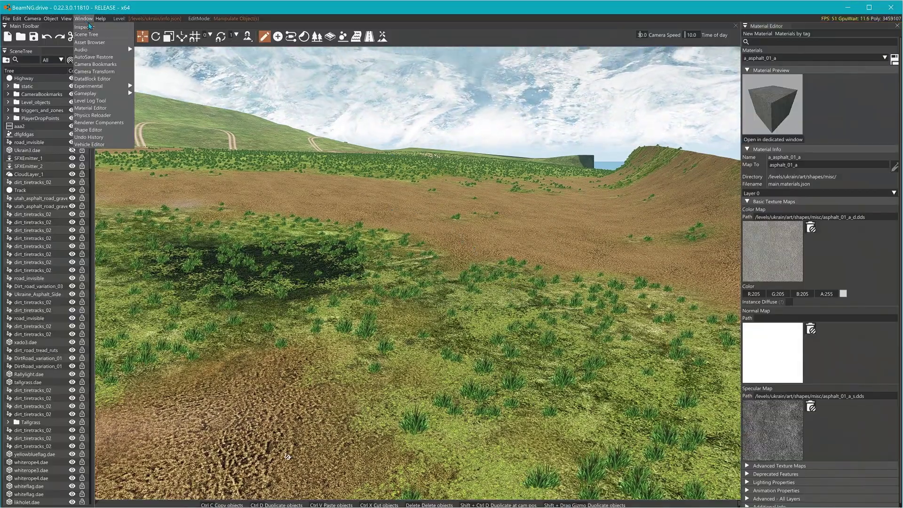
left_click(91, 41)
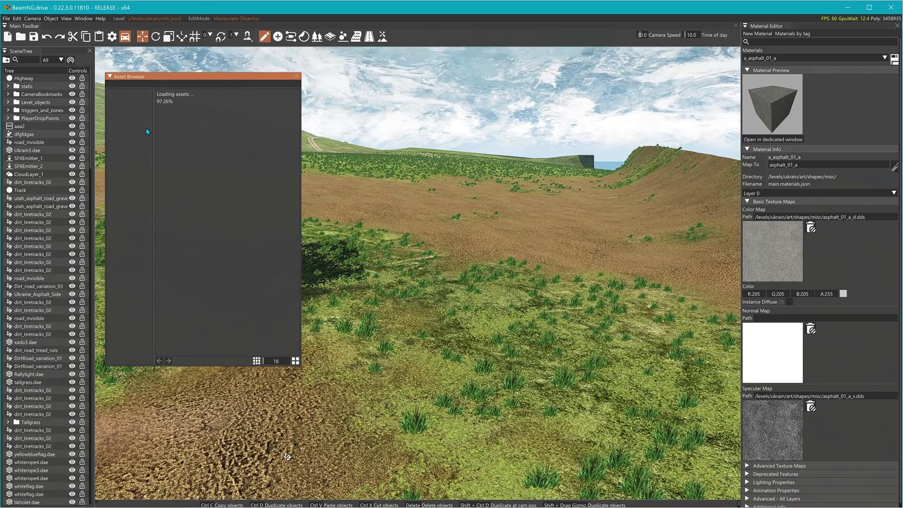
left_click(131, 101)
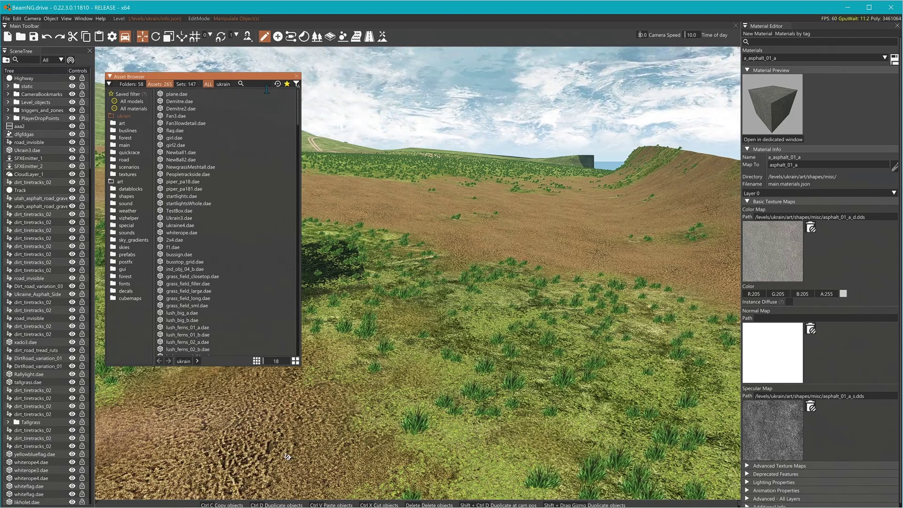
left_click(261, 83)
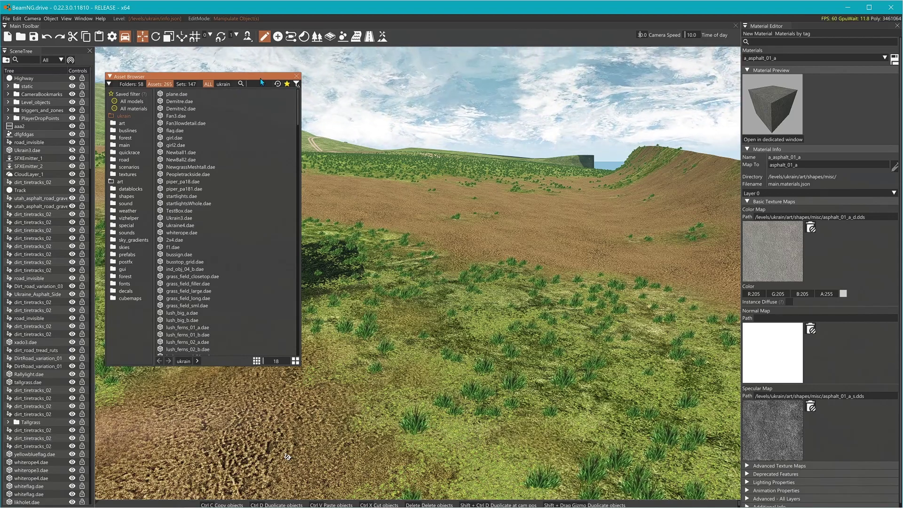
type("Ne")
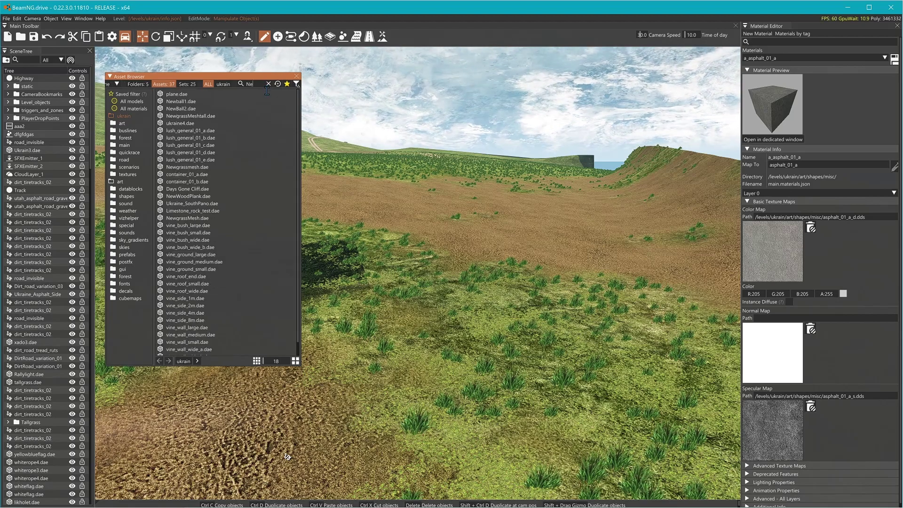
type("w")
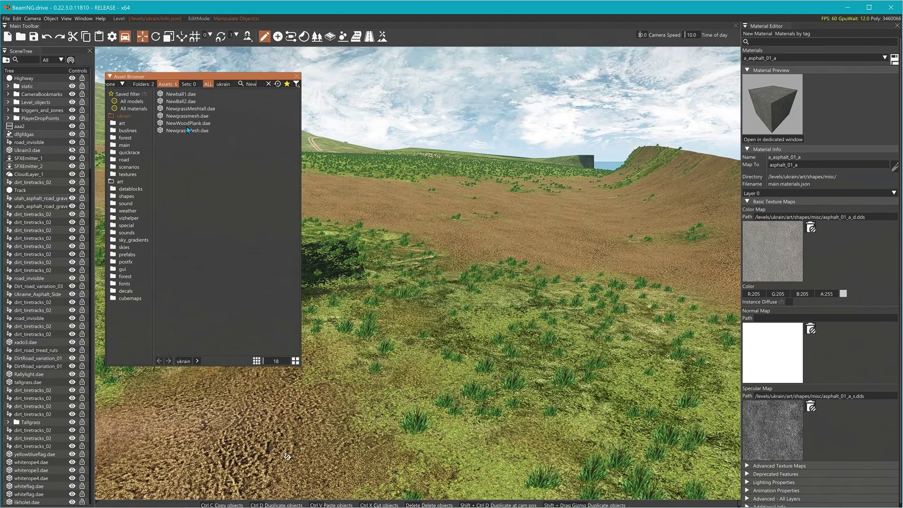
left_click_drag(188, 122, 450, 339)
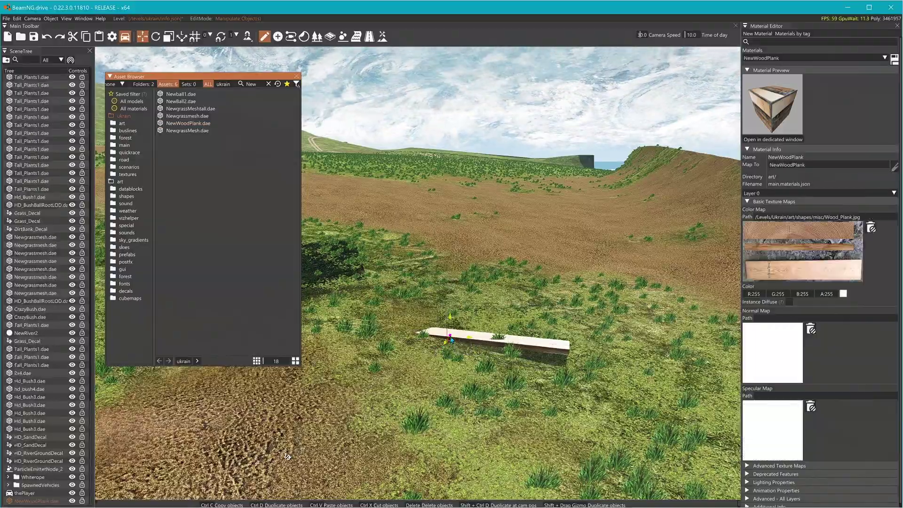
left_click(296, 76)
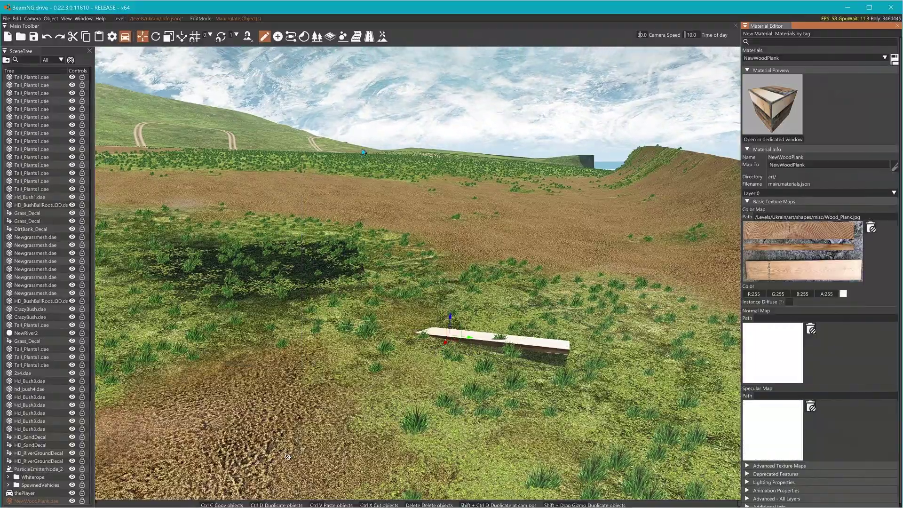
Step: Move the placed plank across the grass closer to the dirt road
right_click_drag(329, 141, 228, 221)
key("w")
key("w")
key("d")
key("s")
key("d")
left_click_drag(445, 224, 390, 240)
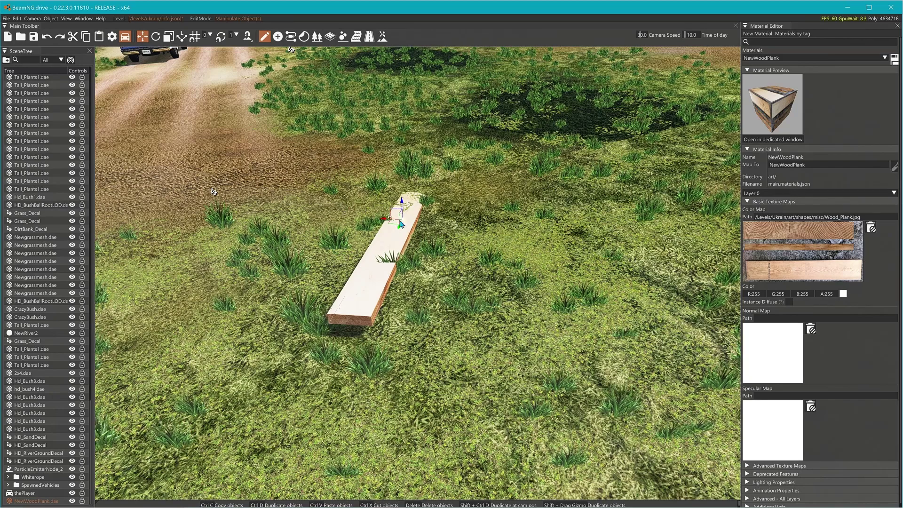
left_click_drag(383, 225, 312, 219)
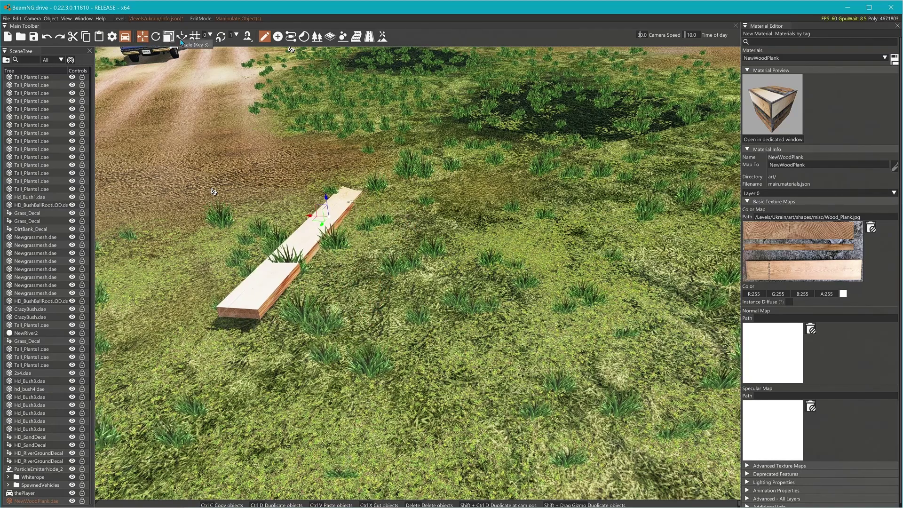
Step: Rotate the plank until it stands nearly upright at the edge of the road
left_click(157, 41)
left_click_drag(318, 213, 307, 187)
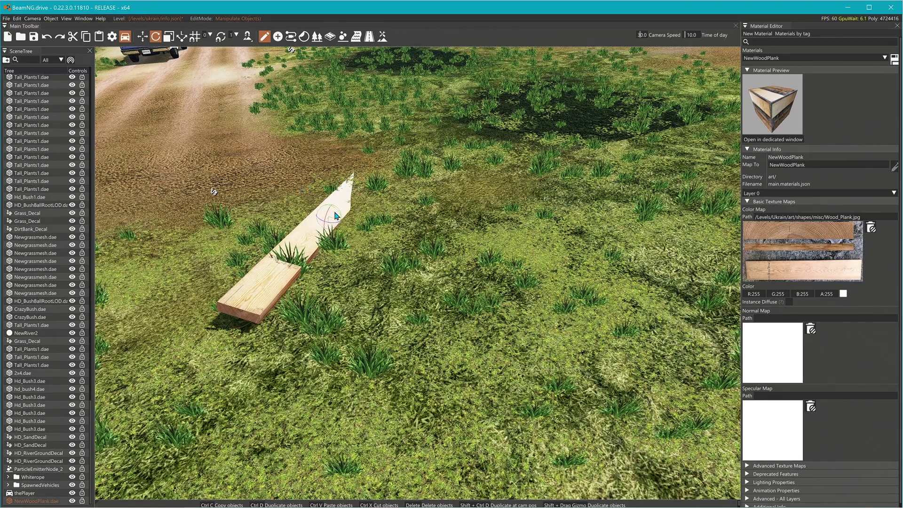
left_click_drag(335, 203, 363, 251)
right_click_drag(362, 251, 456, 248)
key("a")
left_click_drag(364, 244, 361, 228)
right_click_drag(360, 228, 283, 197)
right_click_drag(428, 231, 427, 228)
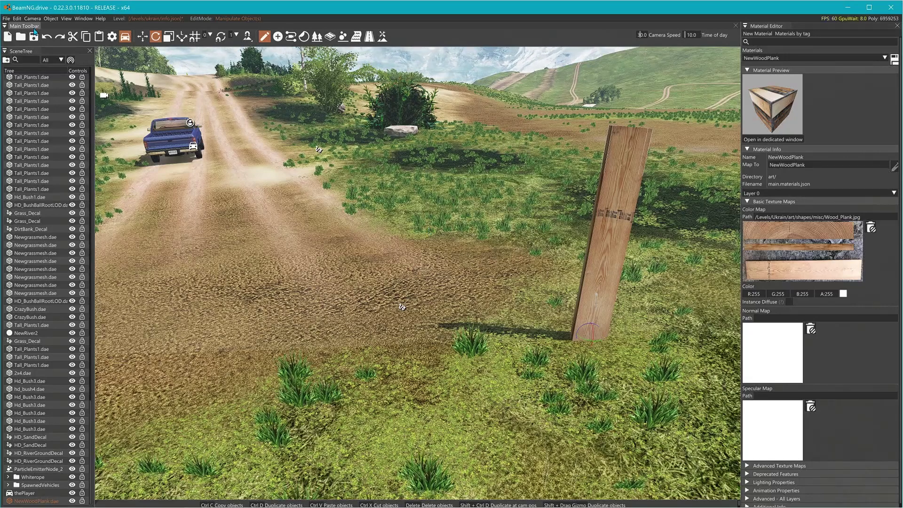
Step: Rebuild the collision, test it by driving the pickup into the upright plank, and reset the truck
left_click(22, 22)
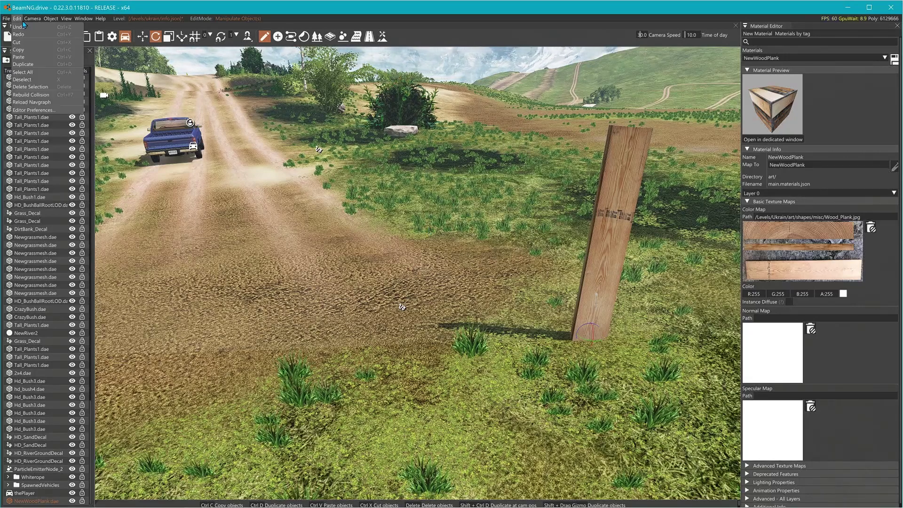
left_click(37, 94)
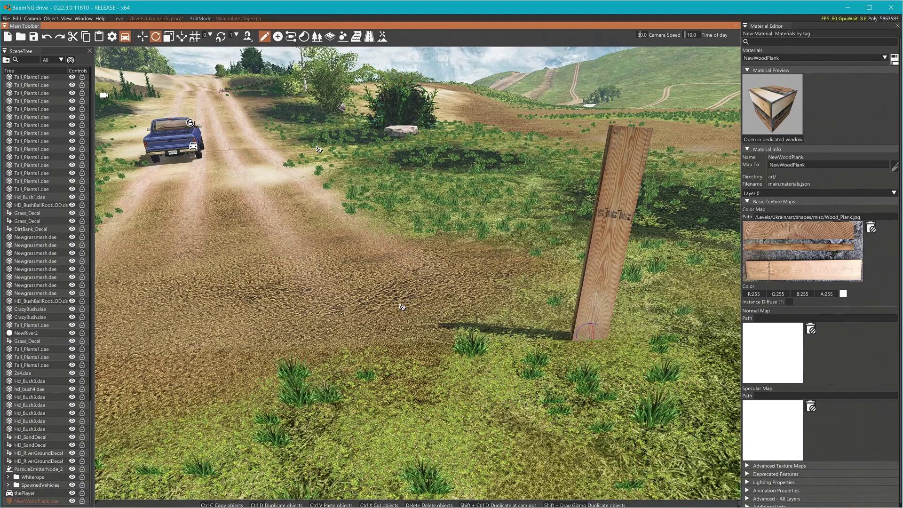
key("Down")
key("Left")
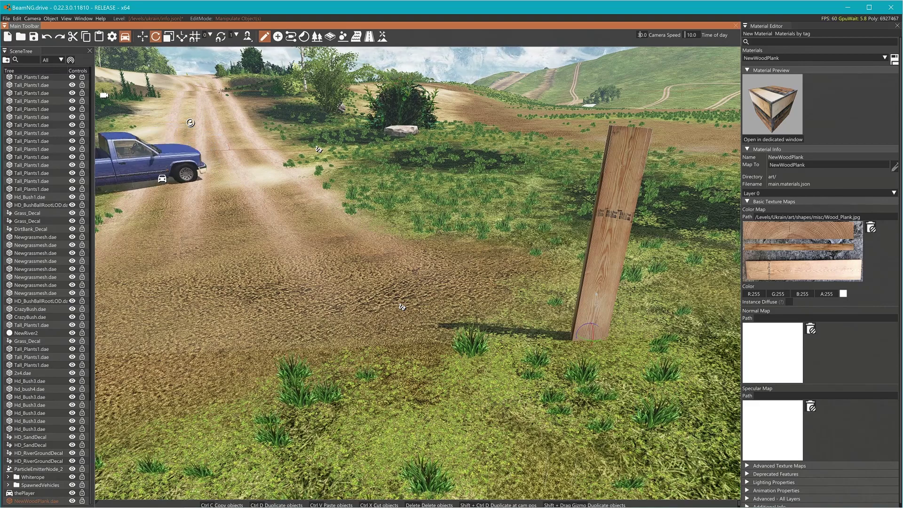
key("Up")
key("Right")
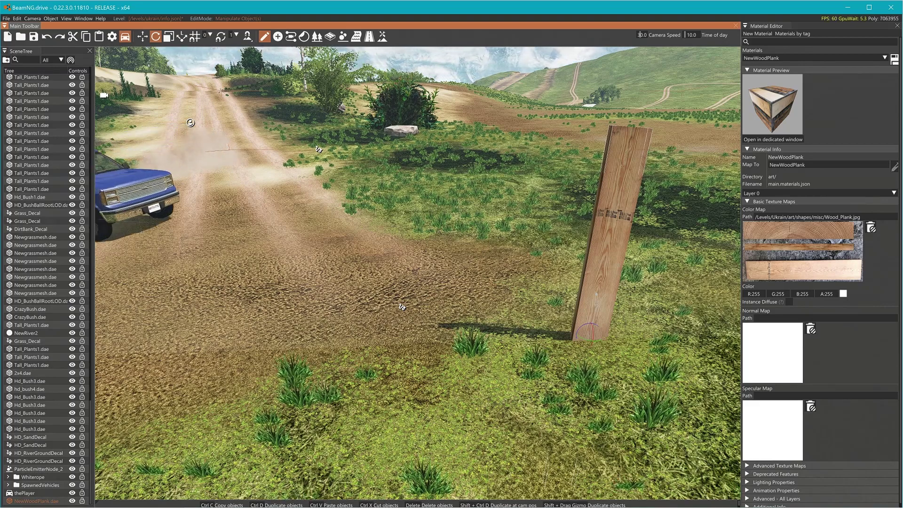
key("Up")
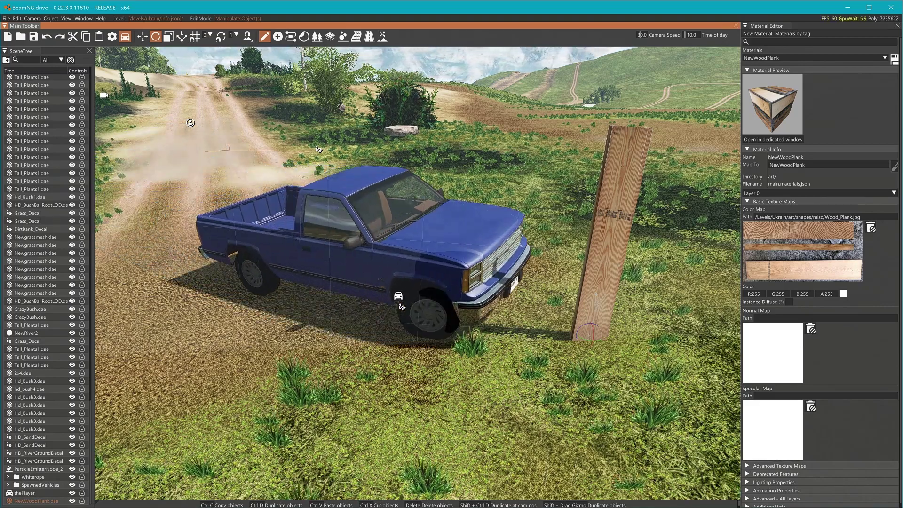
mouse_move(418, 273)
right_mouse_down()
mouse_move(296, 273)
mouse_move(417, 273)
right_mouse_up()
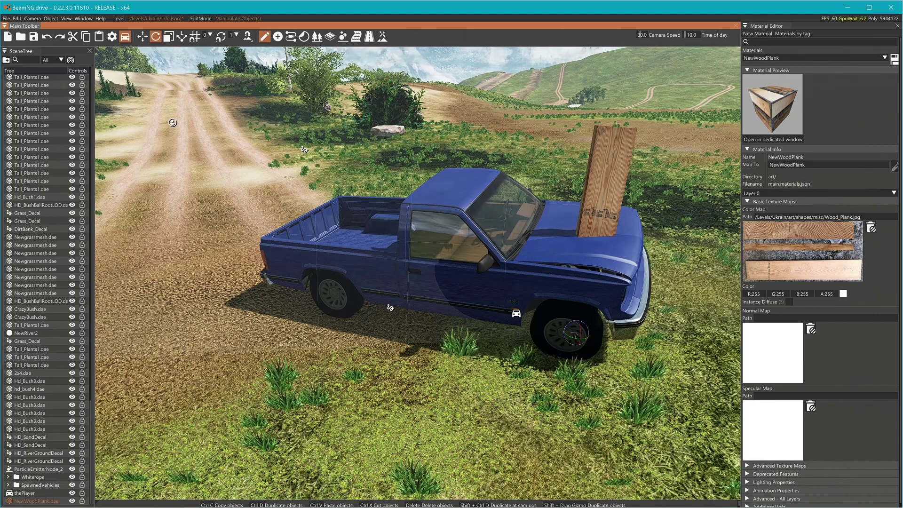
key("r")
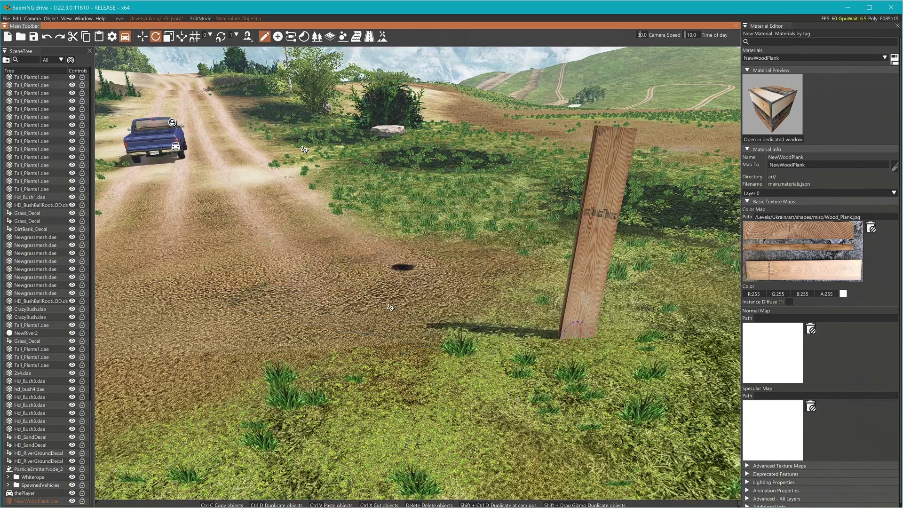
Step: Rotate the plank to lie along the grass with a slight roll, and place a duplicate right beside it
left_click_drag(581, 330, 581, 307)
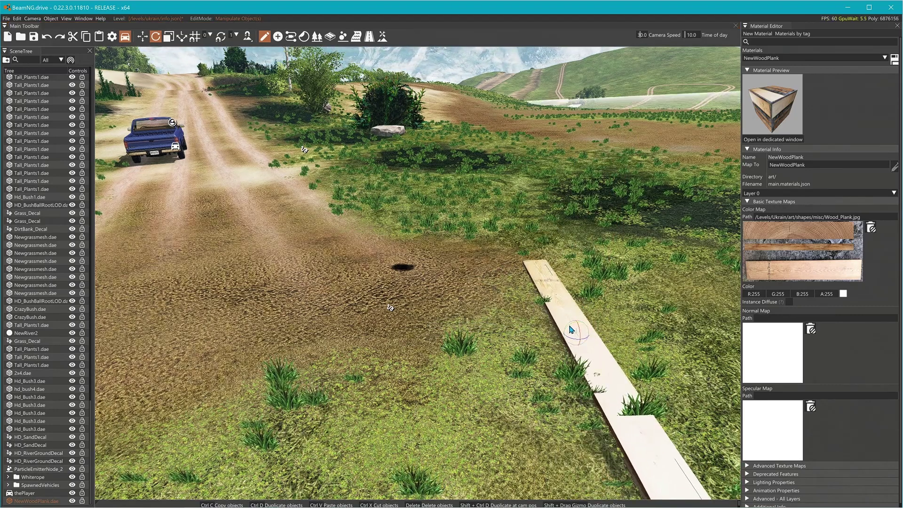
left_click_drag(571, 324, 564, 328)
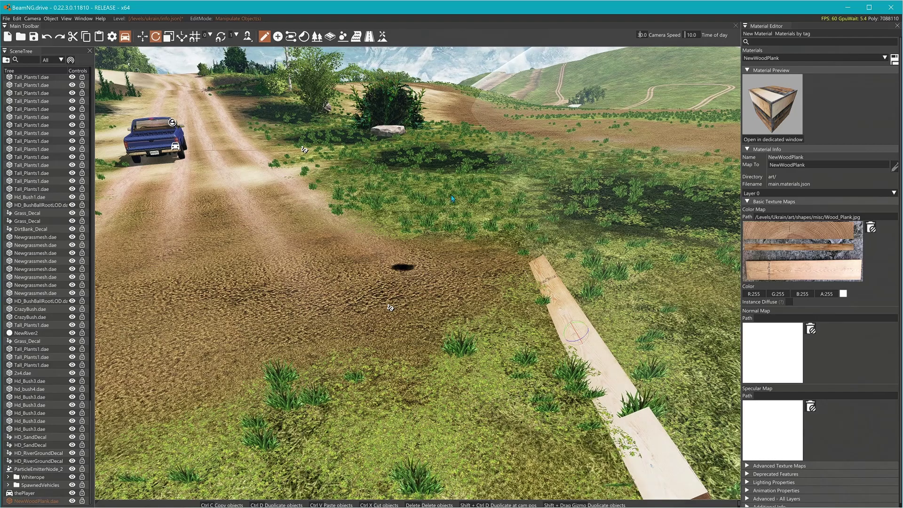
left_click(142, 37)
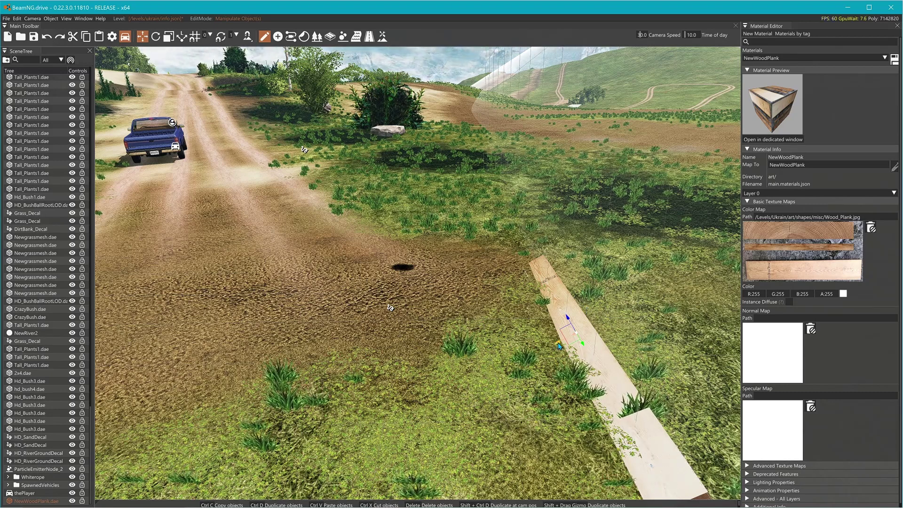
left_click_drag(559, 346, 568, 344, "shift")
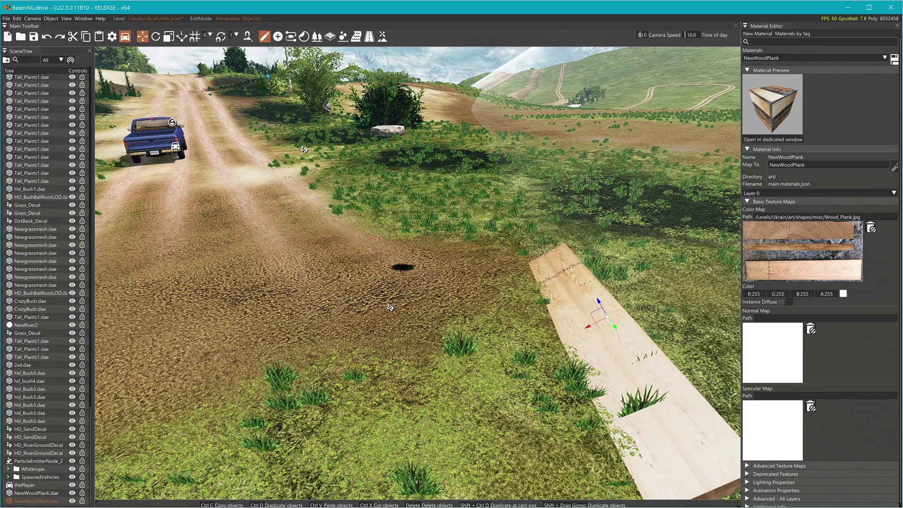
Step: Roll the duplicate plank slightly and adjust its height so it fits against the first plank
left_click(168, 37)
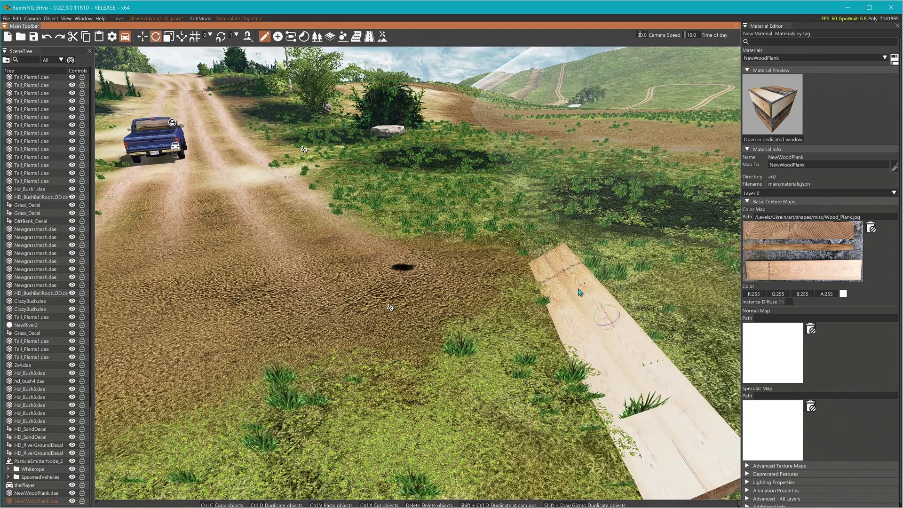
left_click_drag(599, 310, 599, 311)
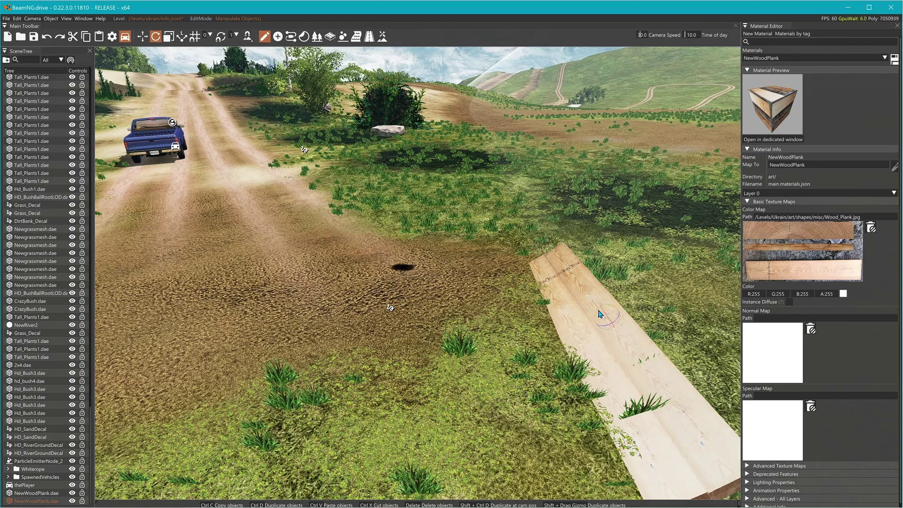
left_click(142, 38)
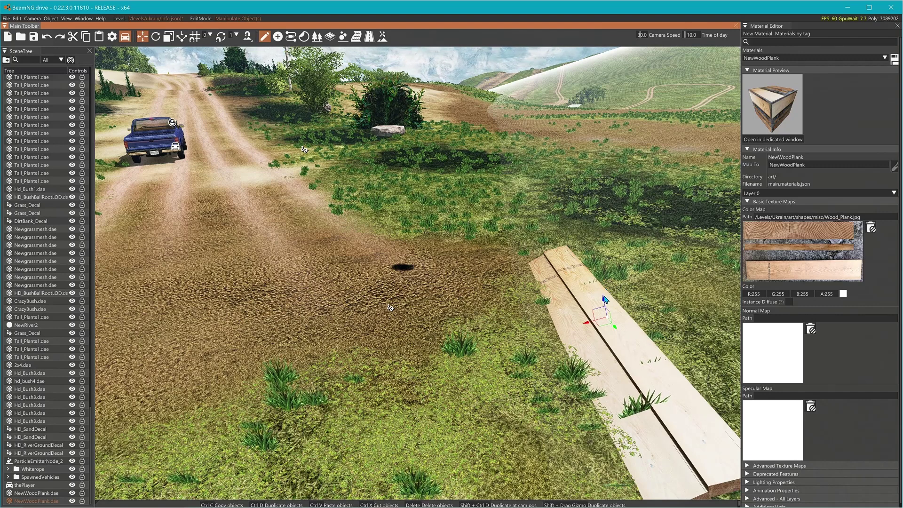
left_click_drag(603, 298, 604, 299)
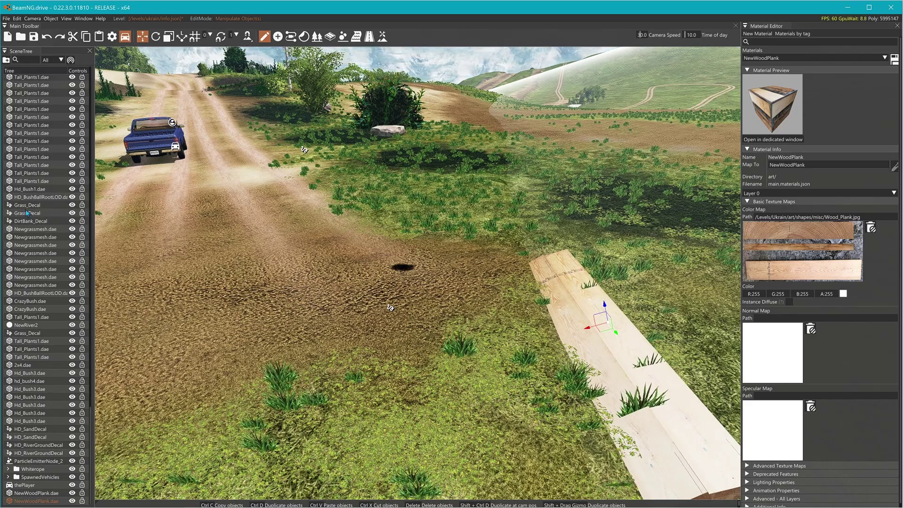
Step: Select both NewWoodPlank.dae objects and duplicate them alongside to form a four-plank surface
left_click(39, 493, "ctrl")
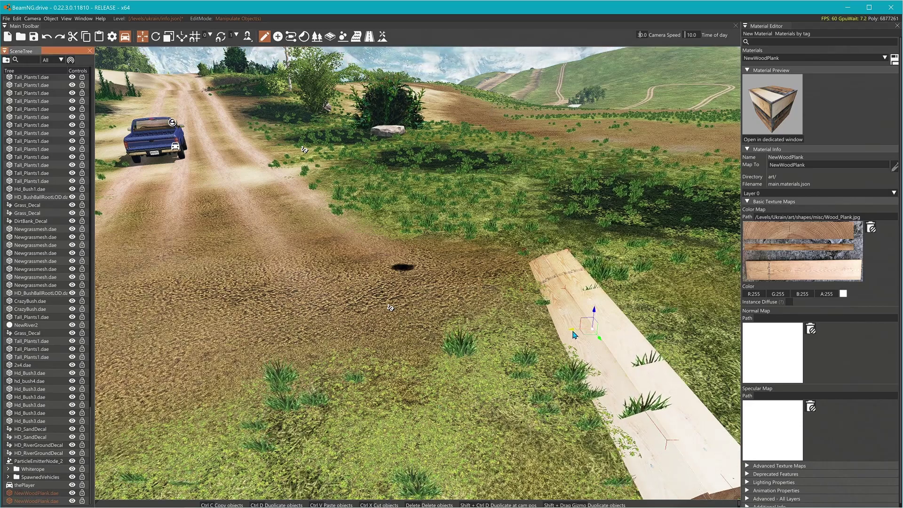
left_click_drag(575, 332, 640, 312, "shift")
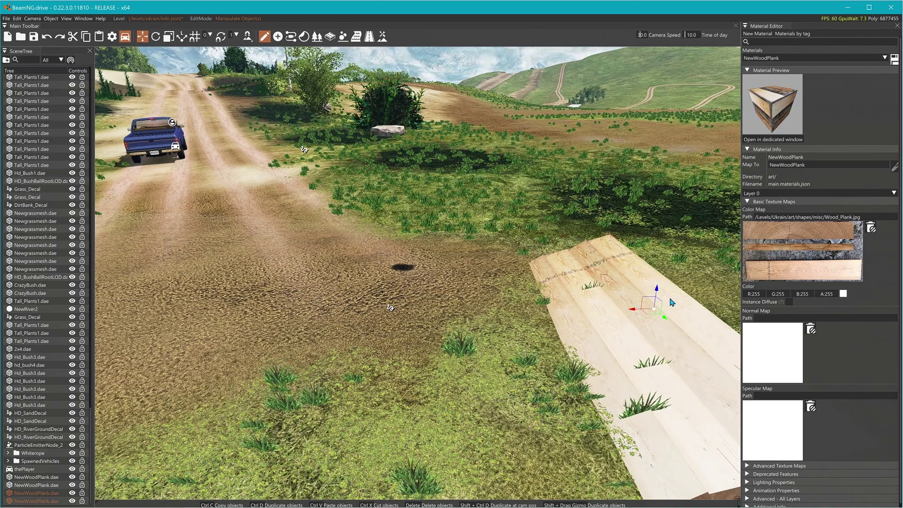
right_click_drag(671, 302, 689, 297)
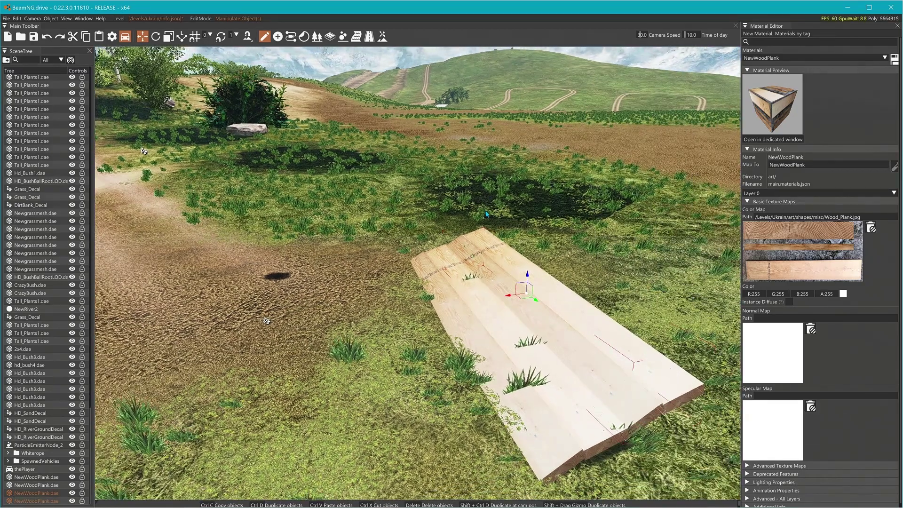
left_click(155, 37)
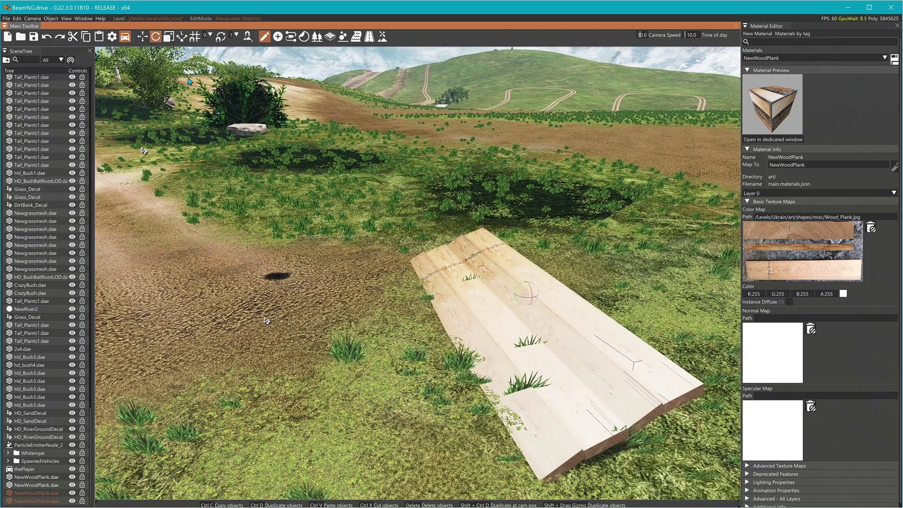
left_click(495, 250)
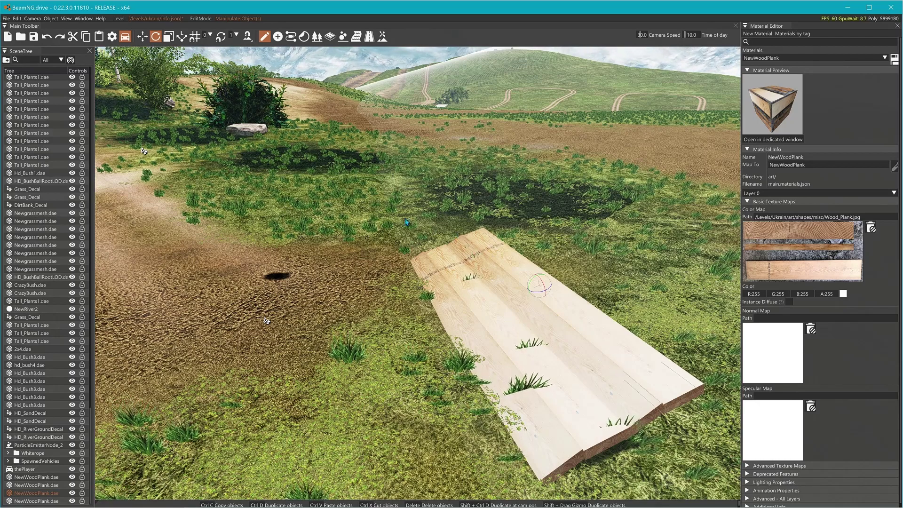
left_click_drag(406, 221, 526, 304)
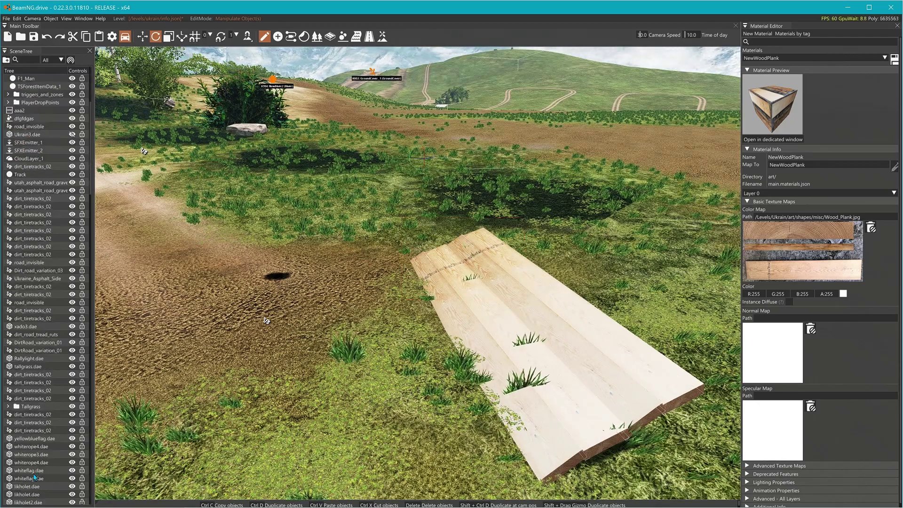
Step: Select only the four NewWoodPlank.dae objects in the scene tree
scroll(49, 462, "down", 15)
scroll(50, 462, "down", 20)
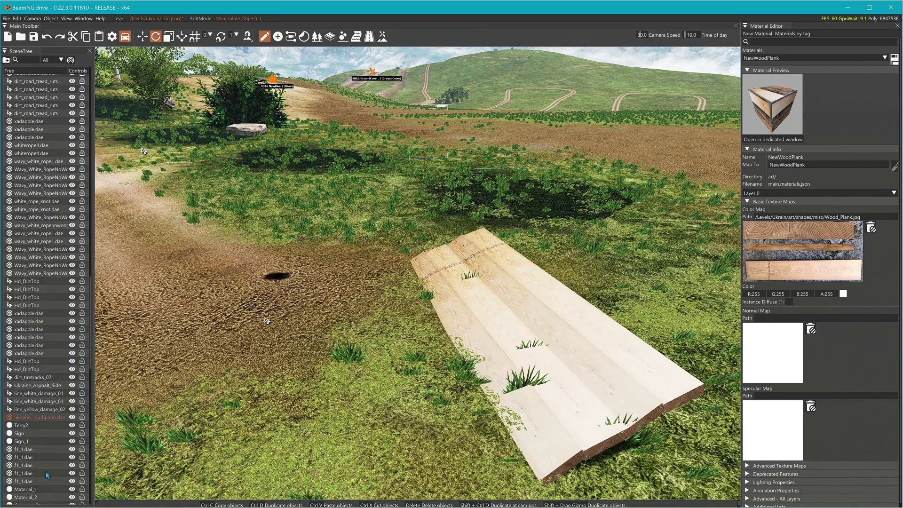
scroll(59, 463, "down", 5)
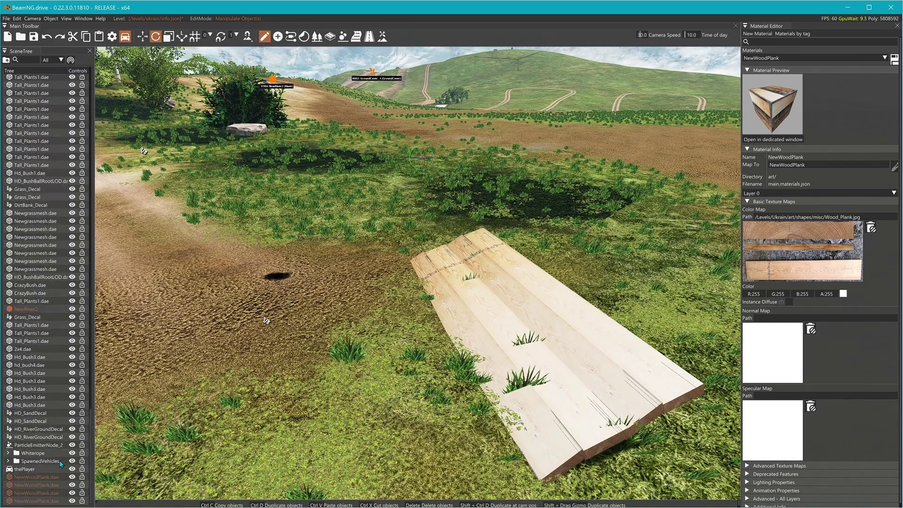
left_click(34, 478)
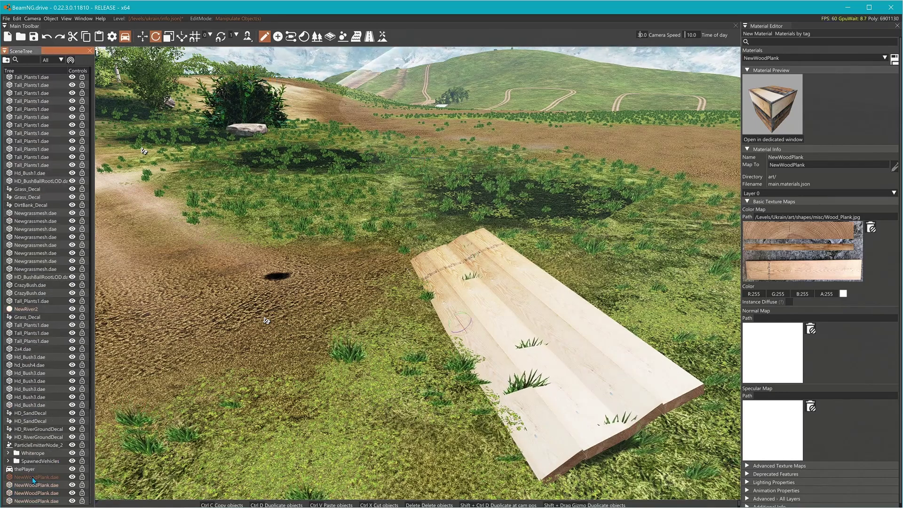
left_click(39, 500, "shift")
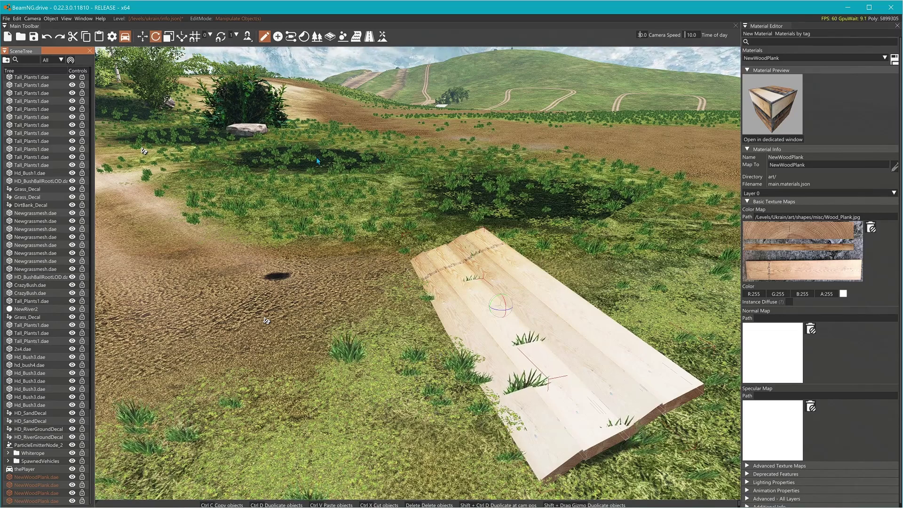
Step: Shift the four selected planks slightly sideways and duplicate them alongside to form an eight-plank surface
left_click(143, 37)
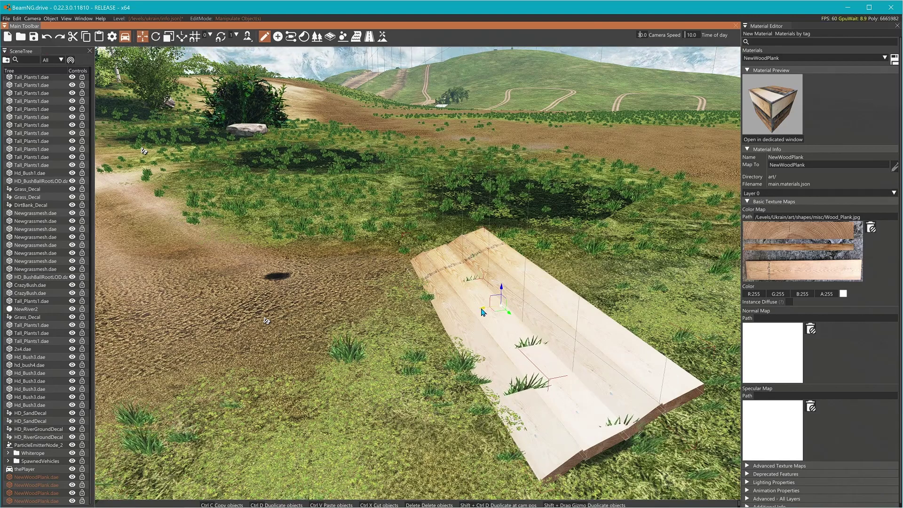
left_click_drag(482, 312, 531, 302)
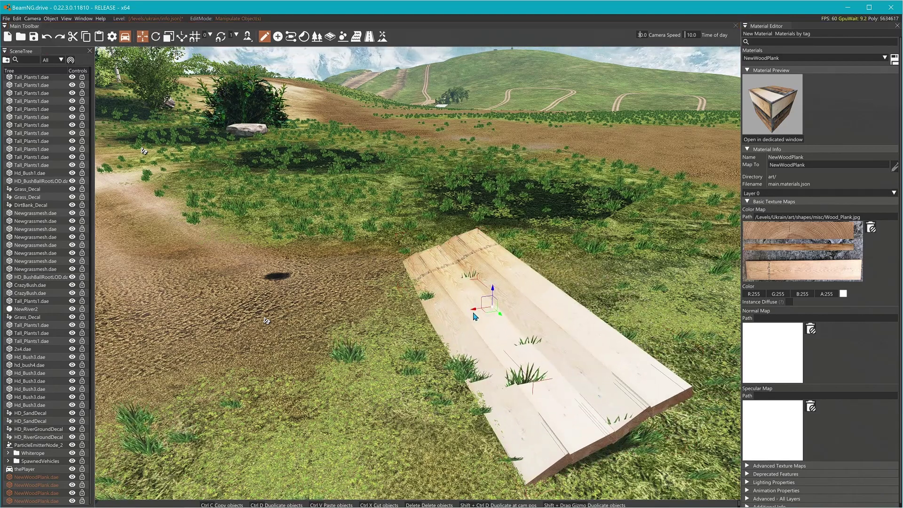
left_click_drag(487, 308, 586, 242, "shift")
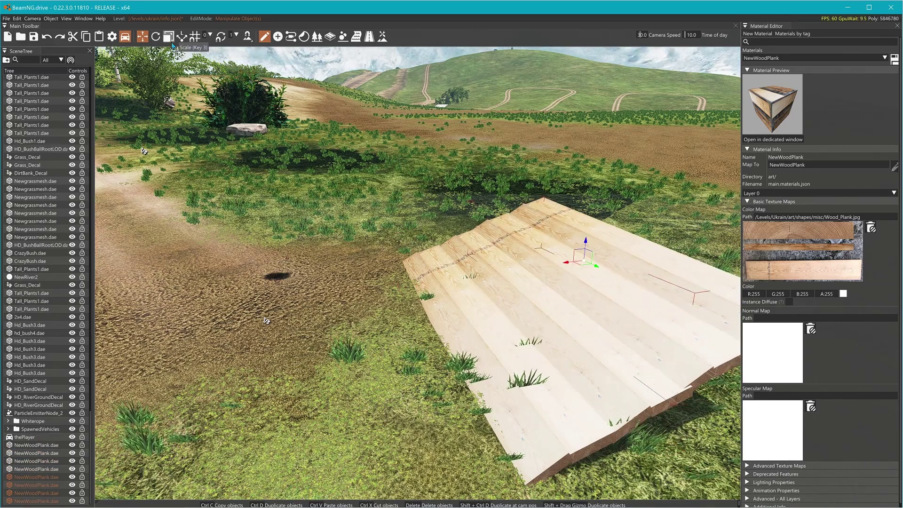
Step: Tilt the four duplicated planks more steeply and raise them so they join the edge of the original four
left_click(156, 37)
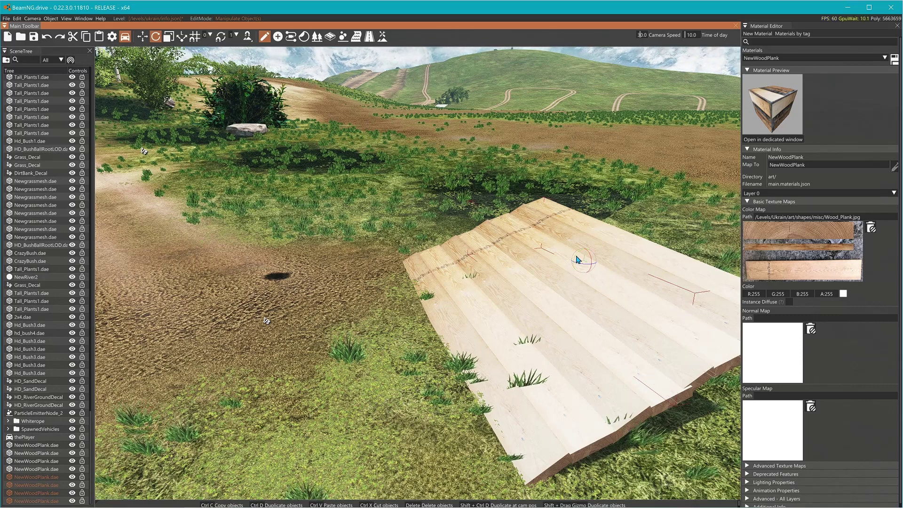
left_click_drag(577, 259, 574, 260)
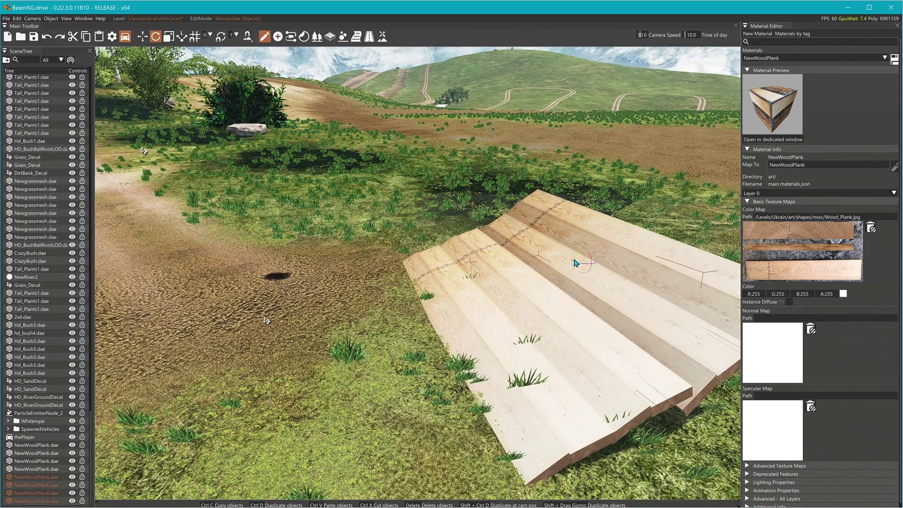
left_click(143, 36)
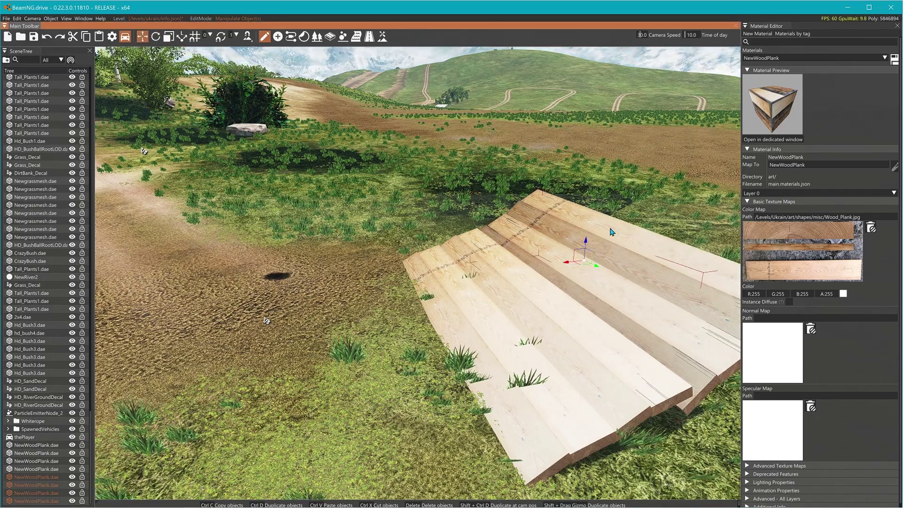
mouse_move(585, 243)
left_mouse_down()
mouse_move(589, 227)
mouse_move(573, 251)
left_mouse_up()
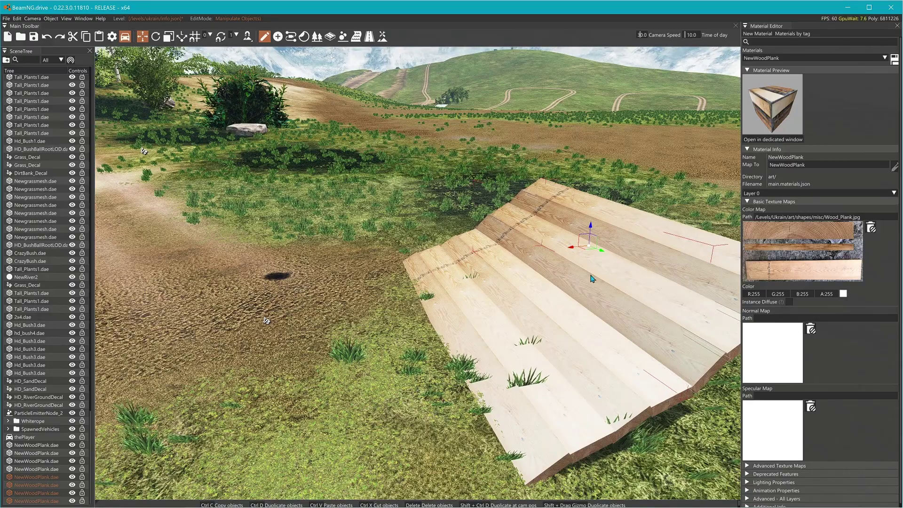
Step: Rebuild the static collision data and drive the blue pickup up onto the eight-plank ramp to test it
right_click_drag(591, 279, 658, 283)
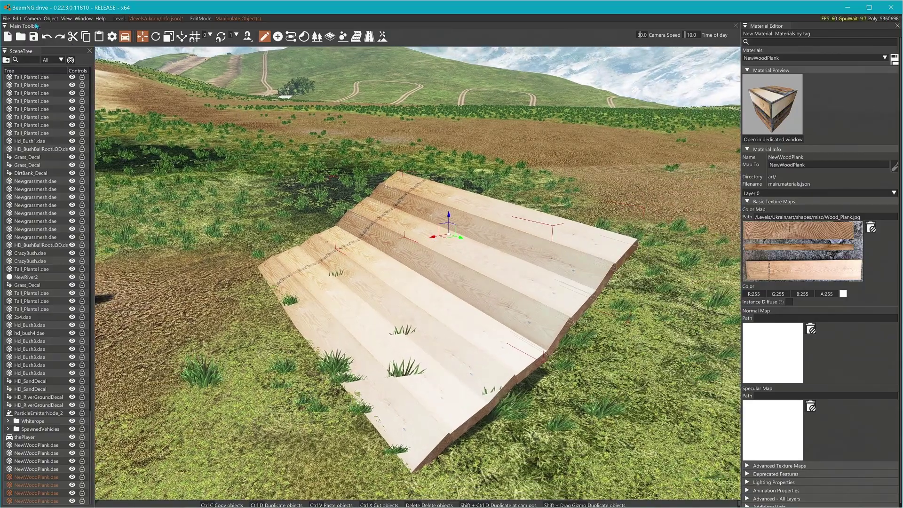
left_click(18, 20)
left_click(66, 98)
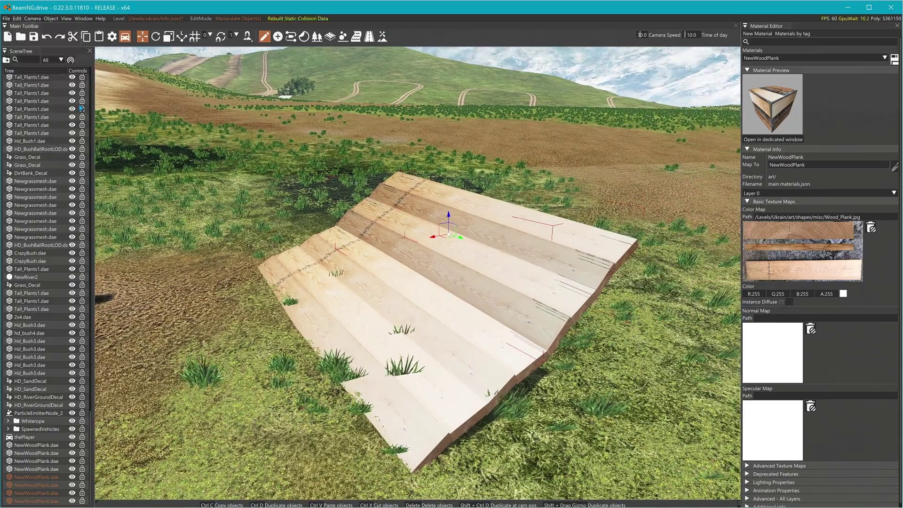
right_click_drag(245, 139, 169, 123)
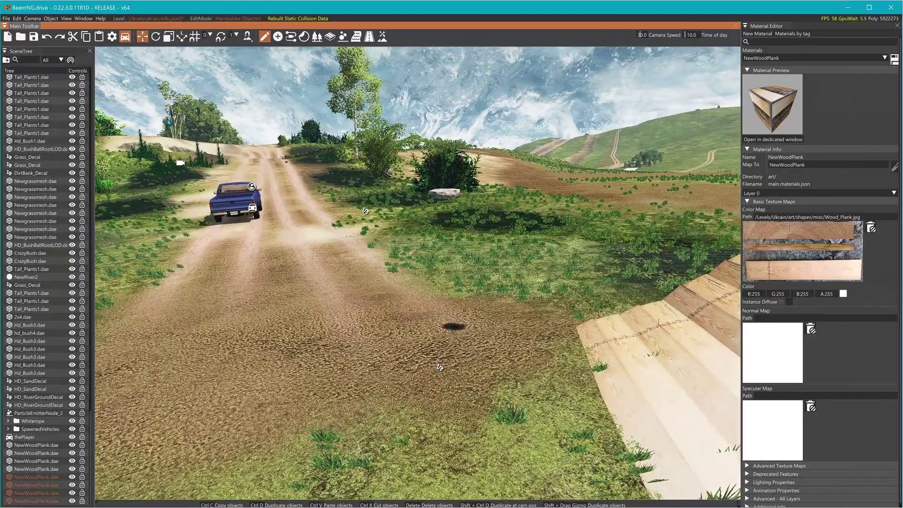
key("Down")
key("Left")
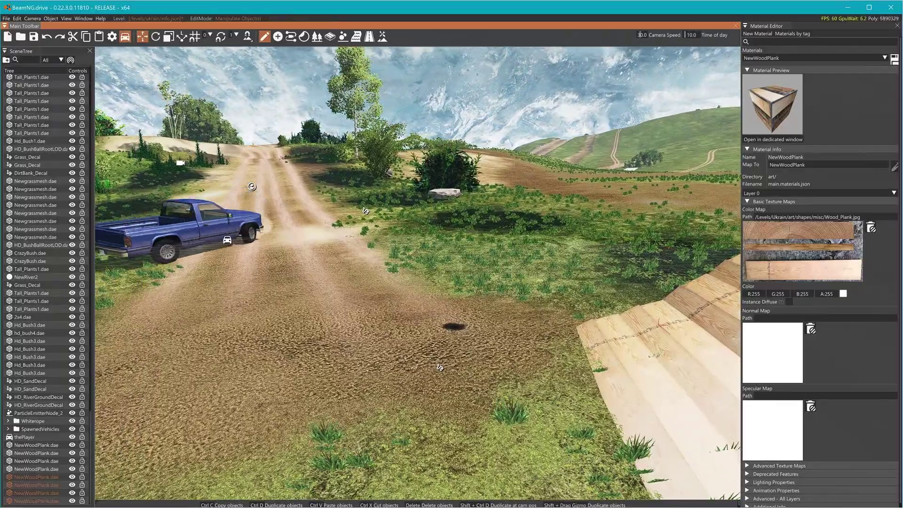
right_click_drag(169, 123, 277, 120)
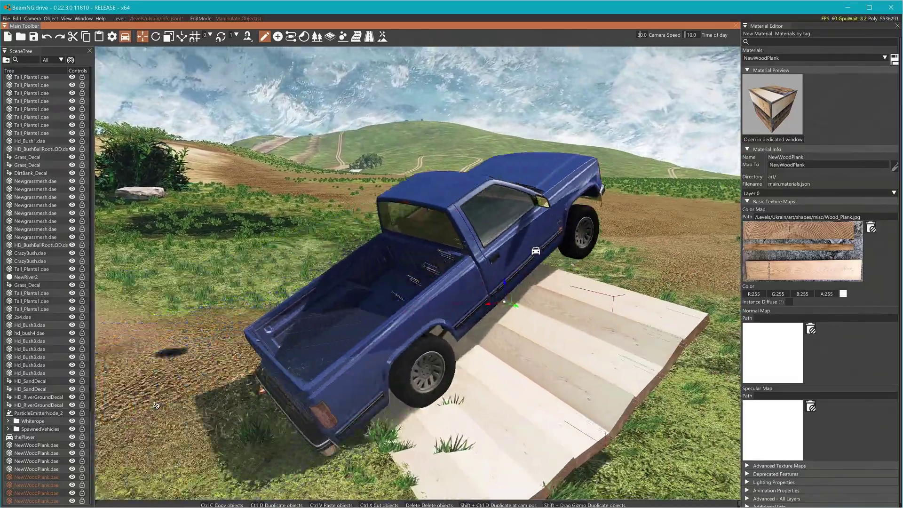